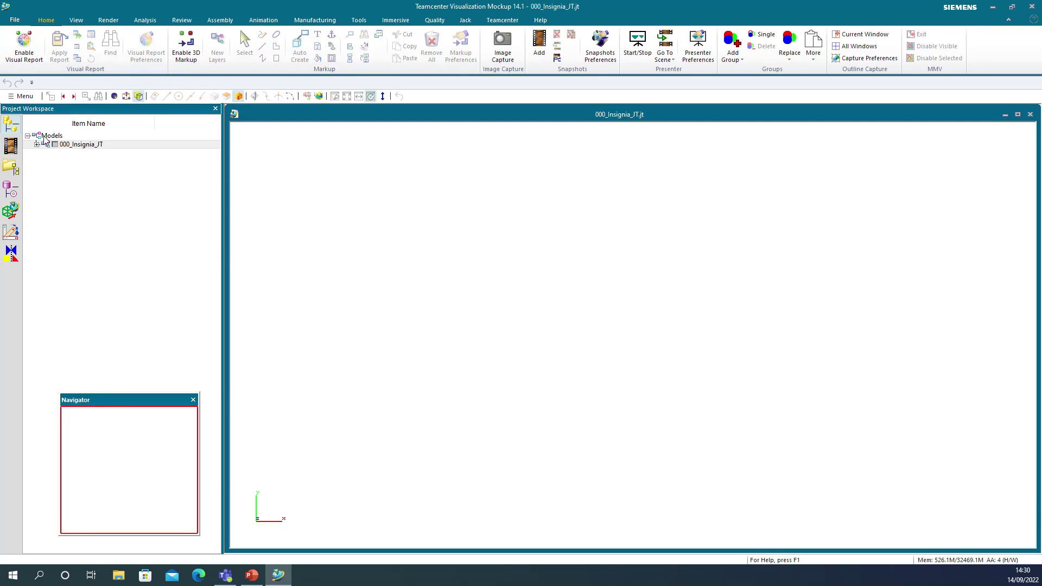
# Display the 00_BODY_STRUCTURE_nx subassembly of 000_Insignia_JT and find the part matching "24206" in the assembly tree
pyautogui.click(36, 144)
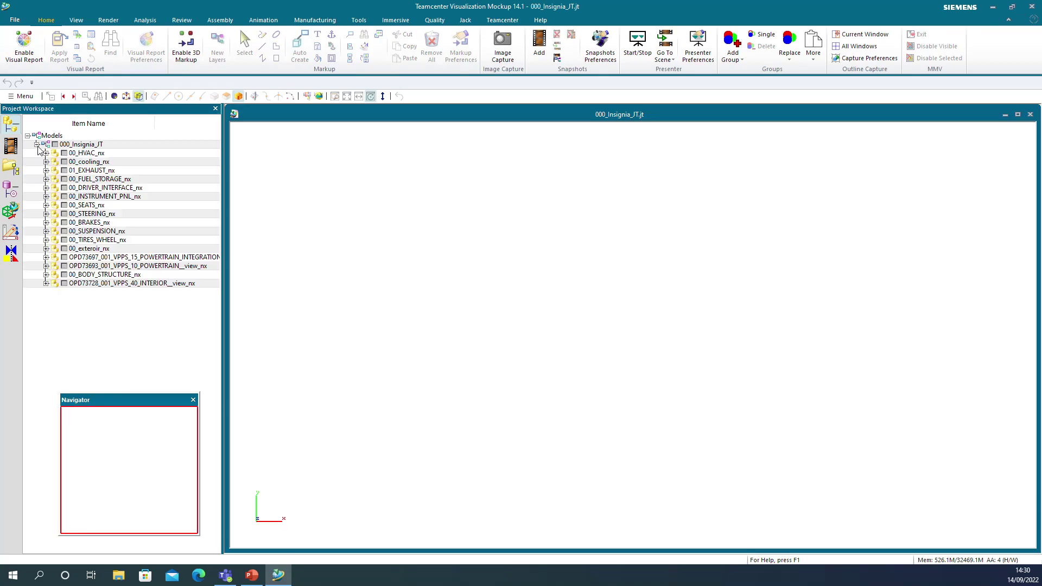
pyautogui.click(64, 274)
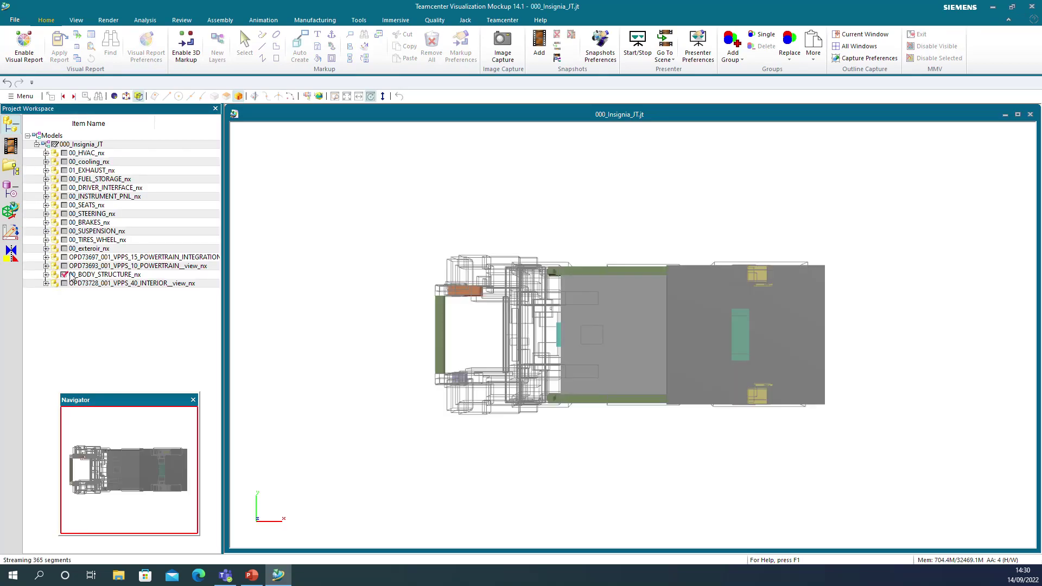
pyautogui.click(99, 96)
pyautogui.write('242')
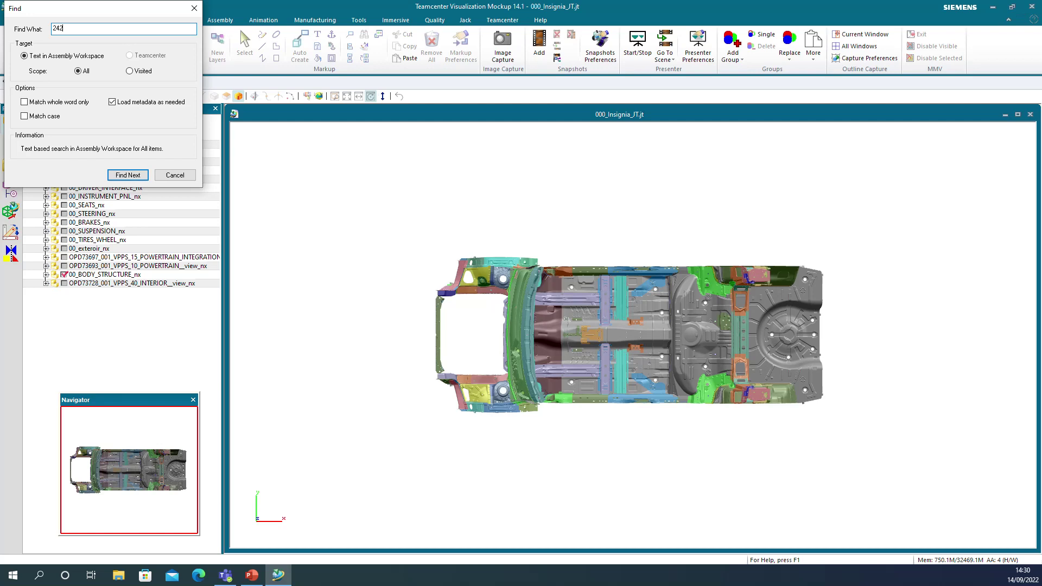
pyautogui.write('06')
pyautogui.press('Return')
pyautogui.press('Escape')
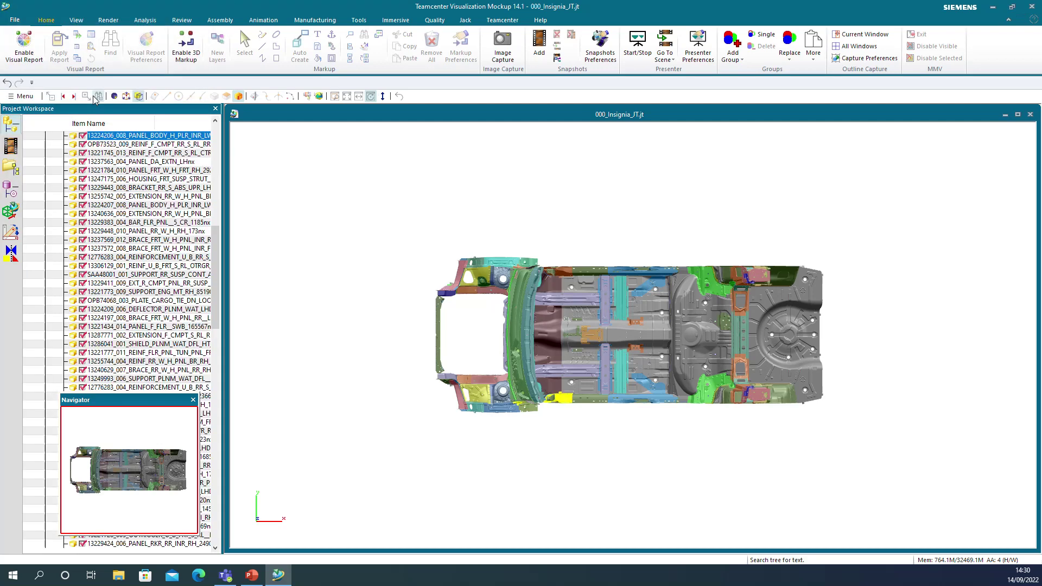
# Toggle the display of the found 13224206 body hinge pillar panel off and on in a side view of the body structure
pyautogui.moveTo(399, 352); pyautogui.dragTo(228, 185)
pyautogui.click(82, 135)
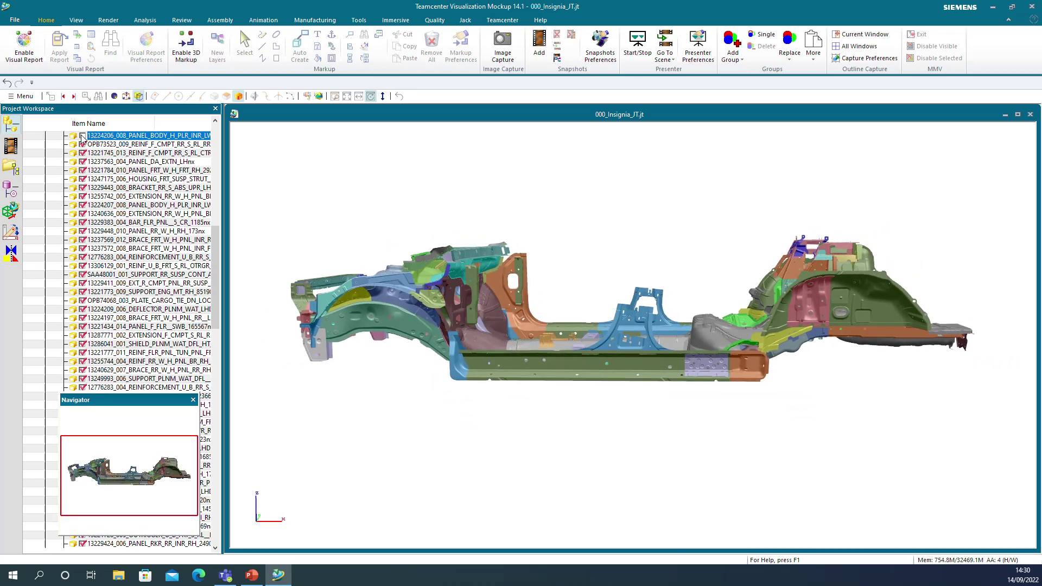
pyautogui.click(83, 136)
pyautogui.click(82, 136)
pyautogui.click(83, 135)
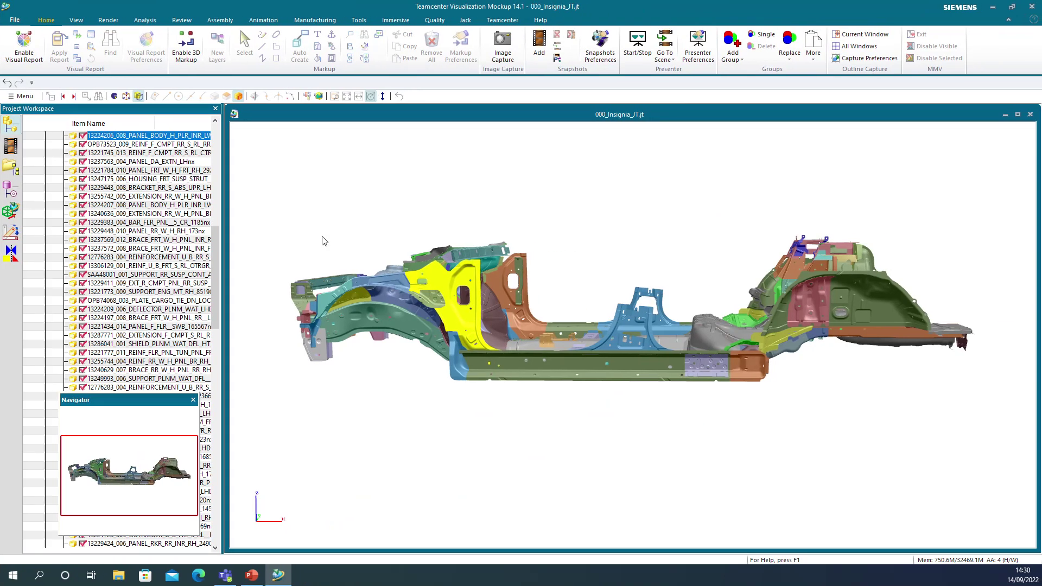
# Add a snapshot of the complete body structure in side view with the hinge pillar panel highlighted
pyautogui.click(12, 145)
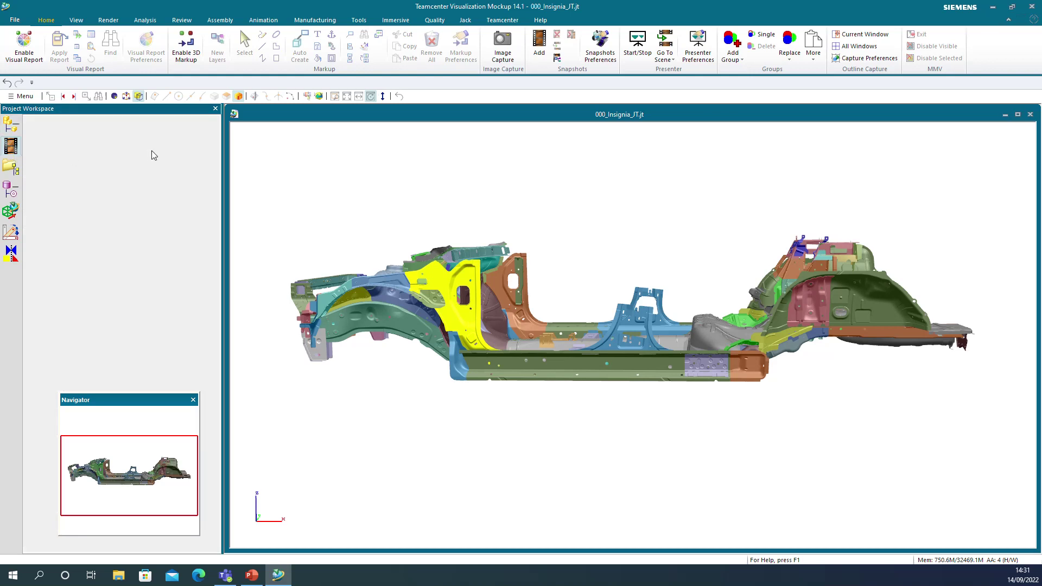
pyautogui.rightClick(191, 138)
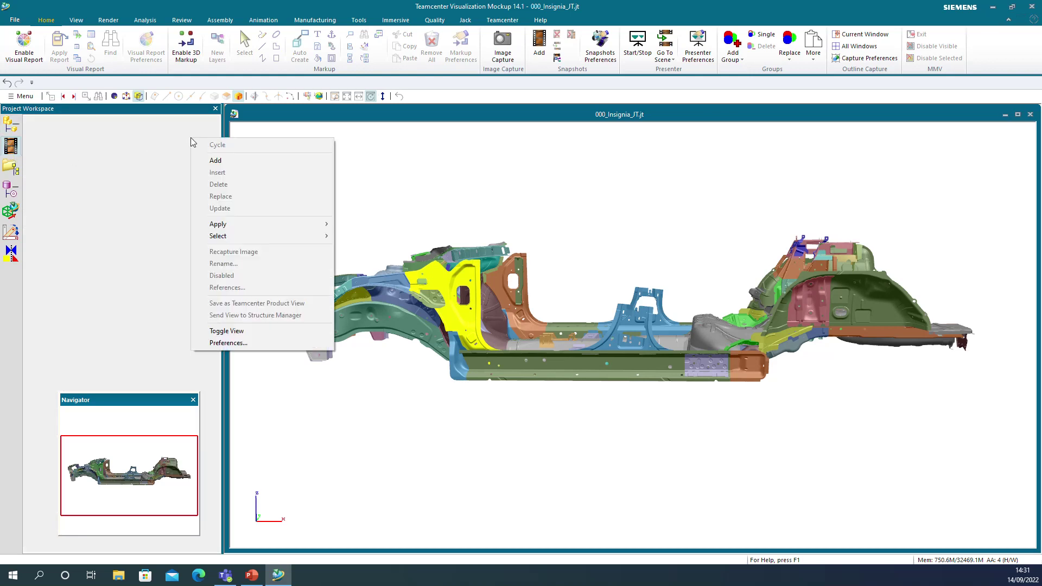
pyautogui.click(216, 164)
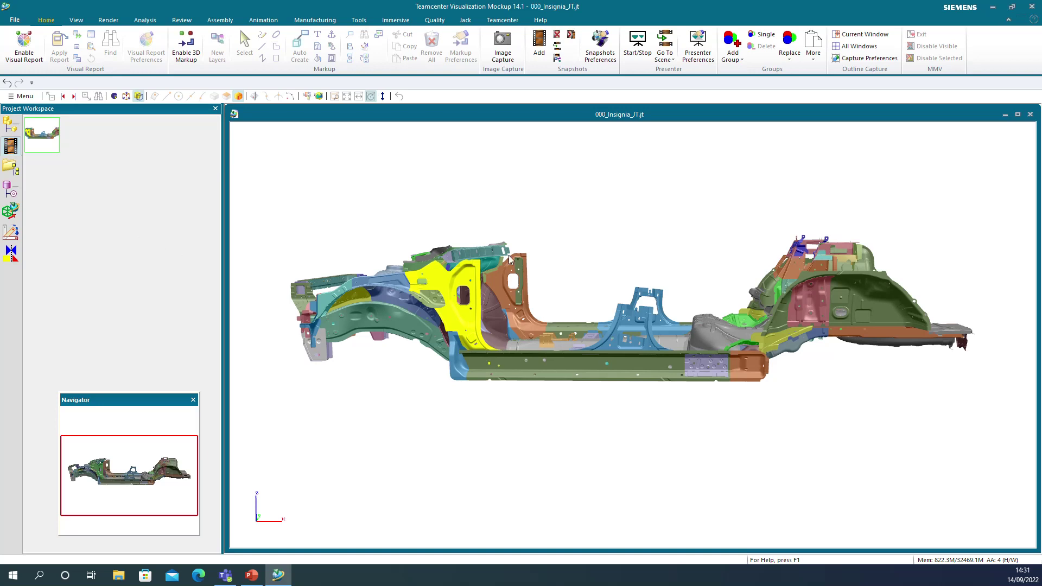
# Isolate the highlighted hinge pillar panel as the only visible part and add a snapshot of it
pyautogui.rightClick(464, 277)
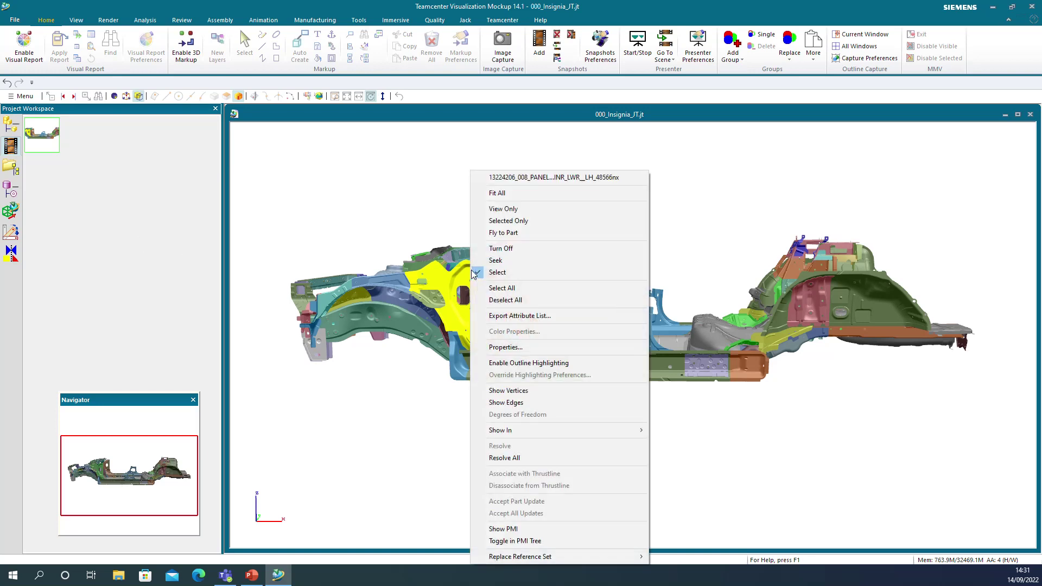
pyautogui.click(509, 214)
pyautogui.rightClick(126, 209)
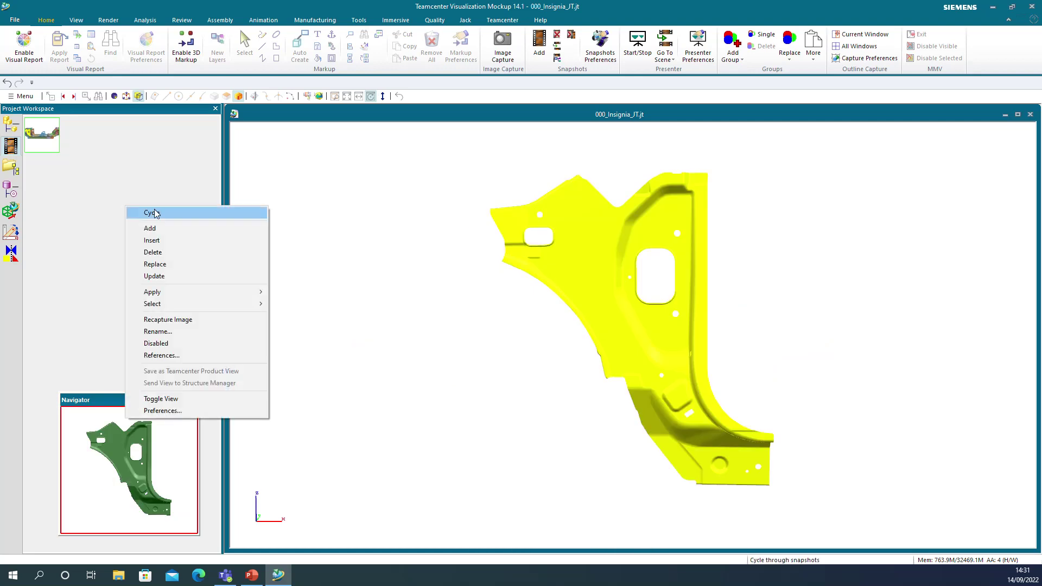
pyautogui.click(169, 230)
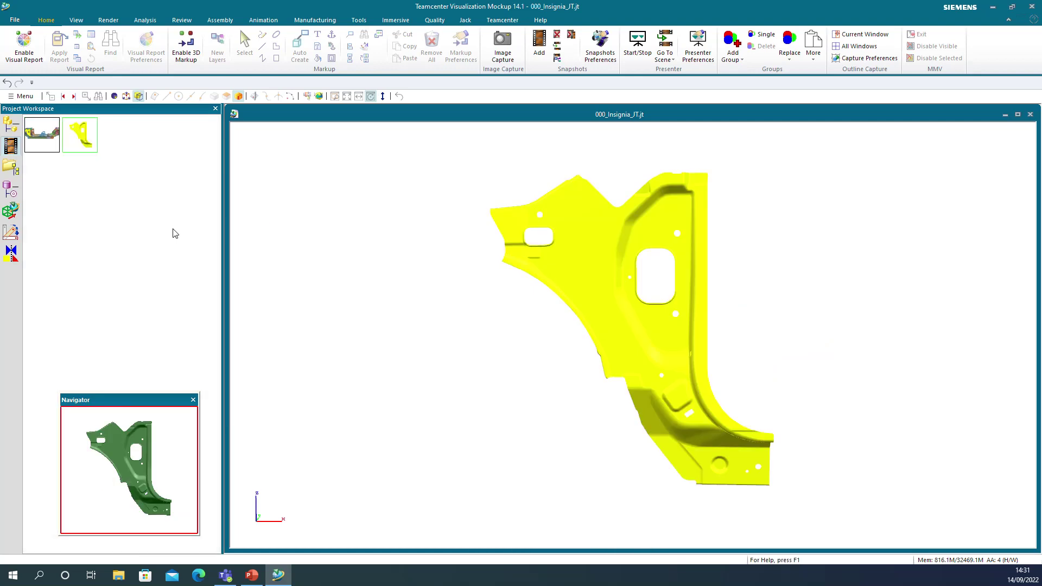
# Restore the first snapshot, isolate the blue lower inner pillar panel 13240532, and add a snapshot of it
pyautogui.click(34, 144)
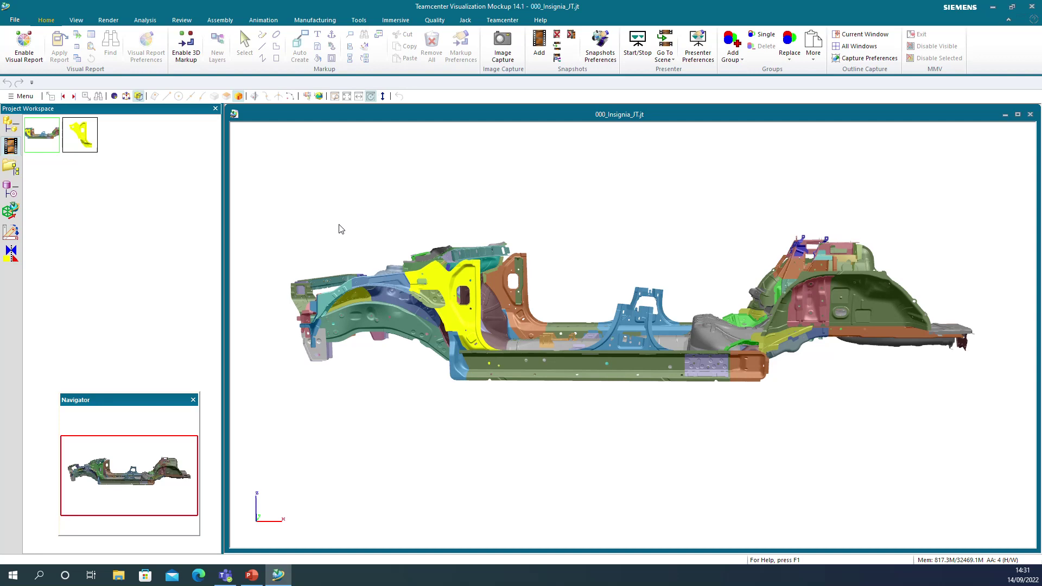
pyautogui.rightClick(614, 348)
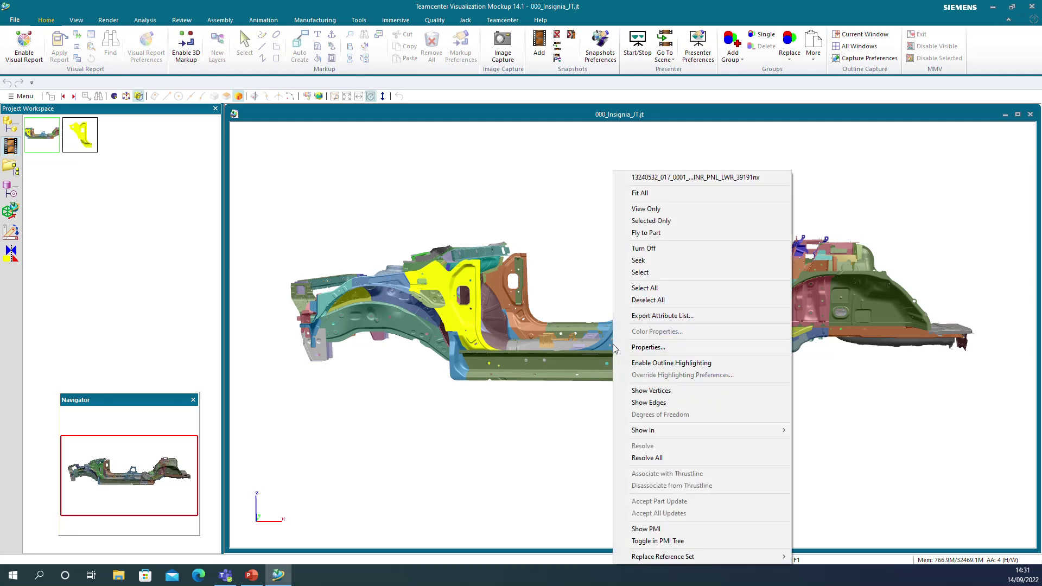
pyautogui.click(673, 212)
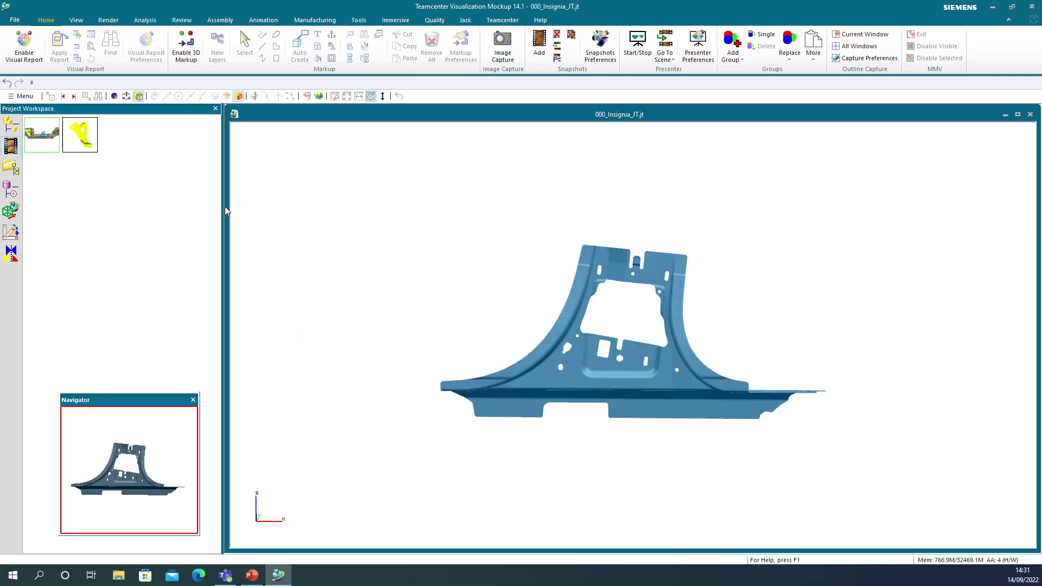
pyautogui.rightClick(185, 215)
pyautogui.click(209, 239)
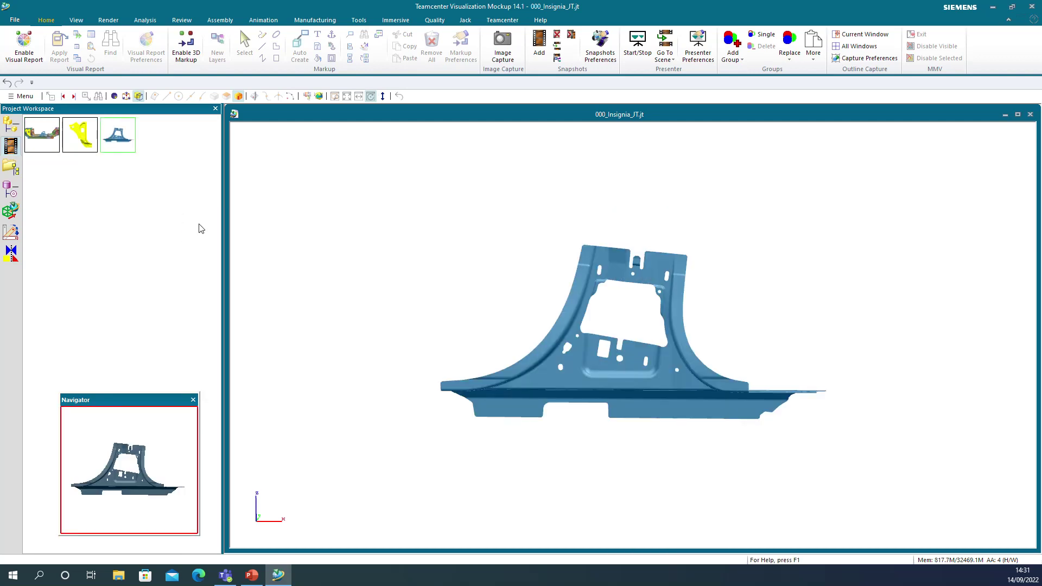
# Review the two isolated-panel snapshots and return to the full body structure snapshot
pyautogui.click(87, 137)
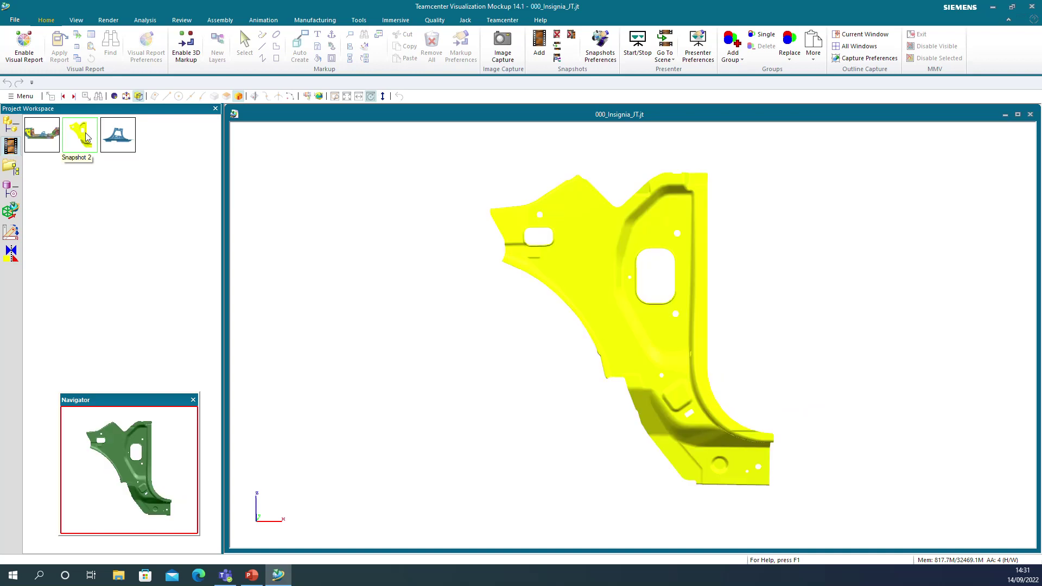
pyautogui.click(117, 141)
pyautogui.click(50, 139)
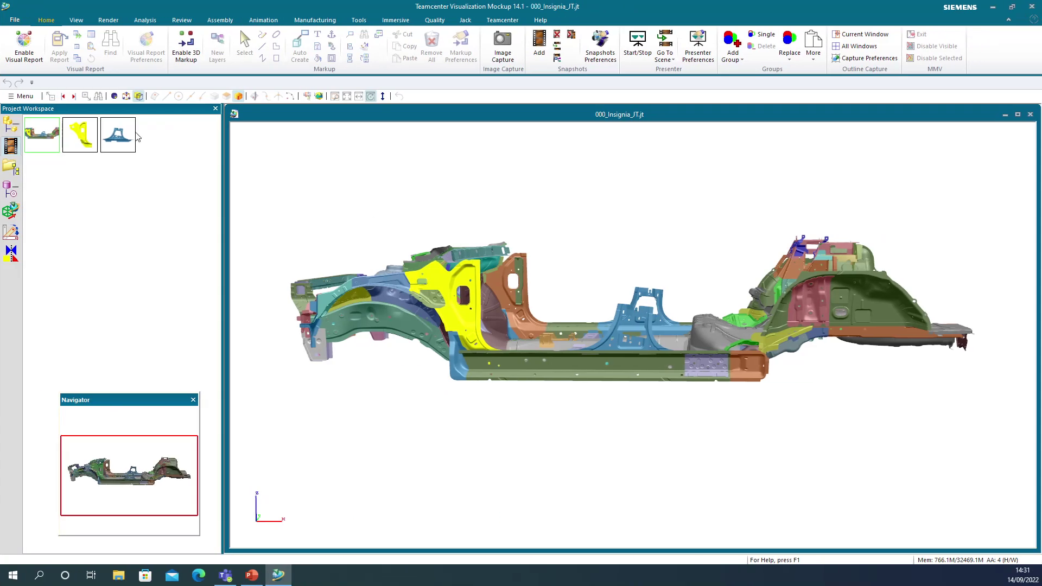
# Enable 3D measurement and take a double measurement between the hinge pillar panels on opposite sides of the body
pyautogui.click(145, 20)
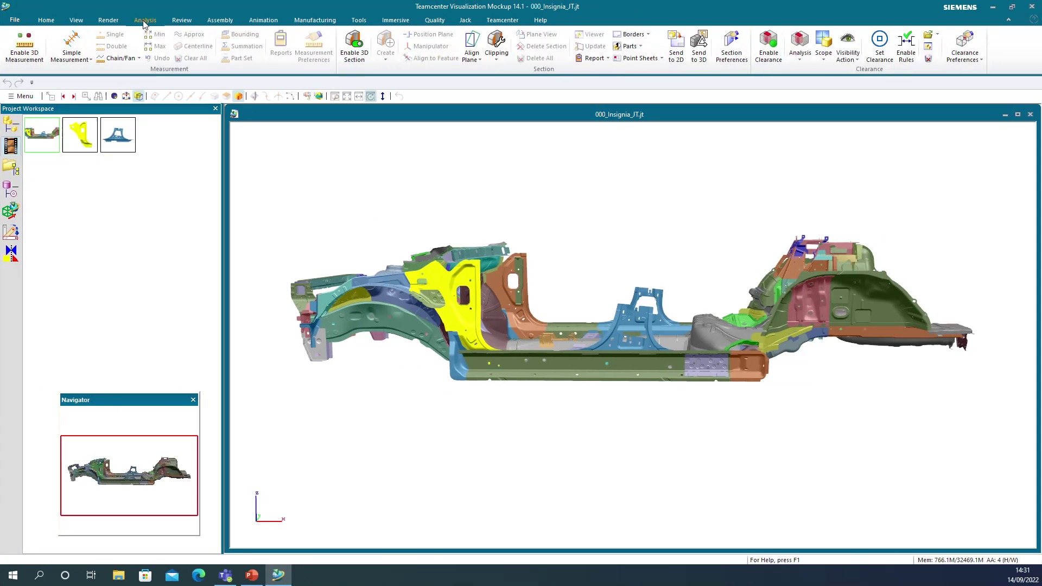
pyautogui.click(23, 53)
pyautogui.click(115, 46)
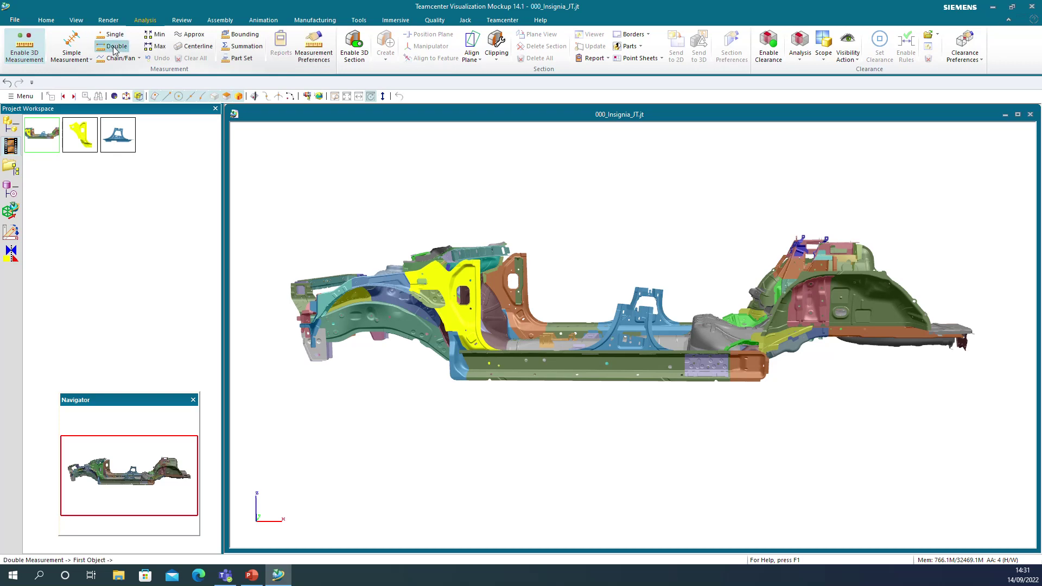
pyautogui.click(224, 98)
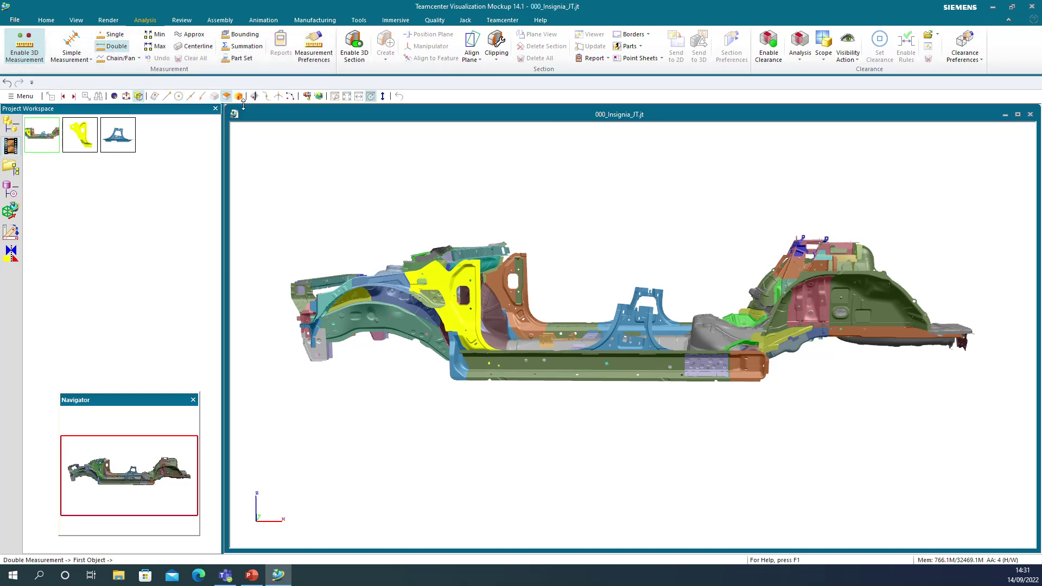
pyautogui.click(465, 281)
pyautogui.moveTo(395, 221); pyautogui.dragTo(846, 250, button='middle')
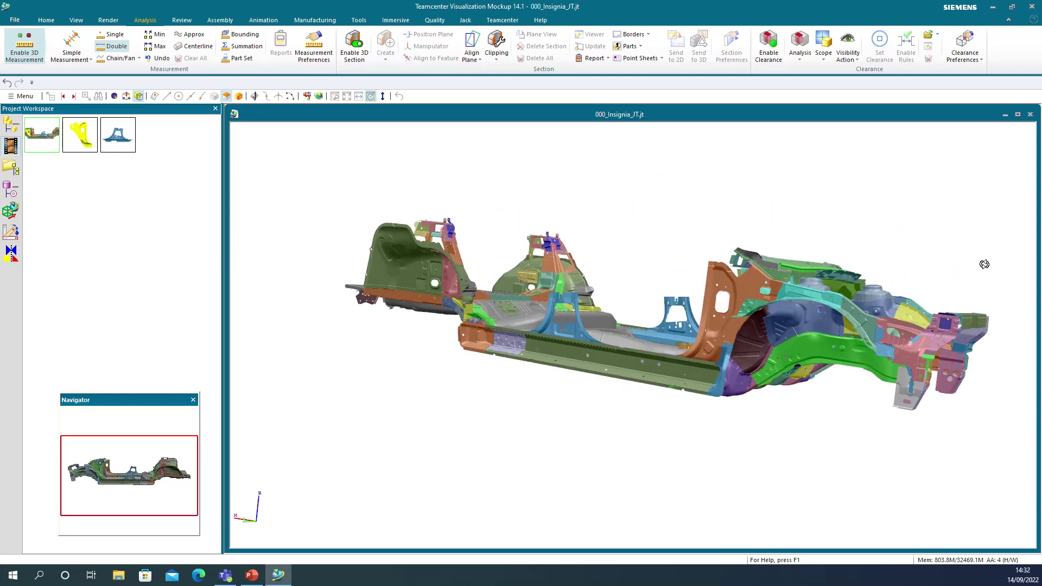
pyautogui.click(724, 278)
pyautogui.moveTo(725, 279); pyautogui.dragTo(358, 323, button='middle')
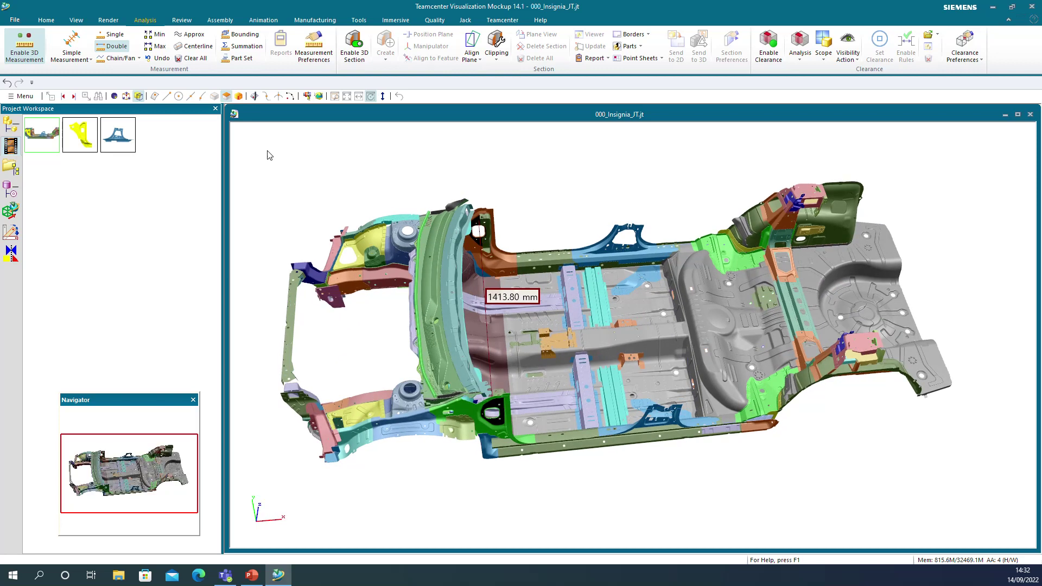
# Take a single measurement of the circular opening on top of the left-hand front suspension strut housing
pyautogui.click(112, 34)
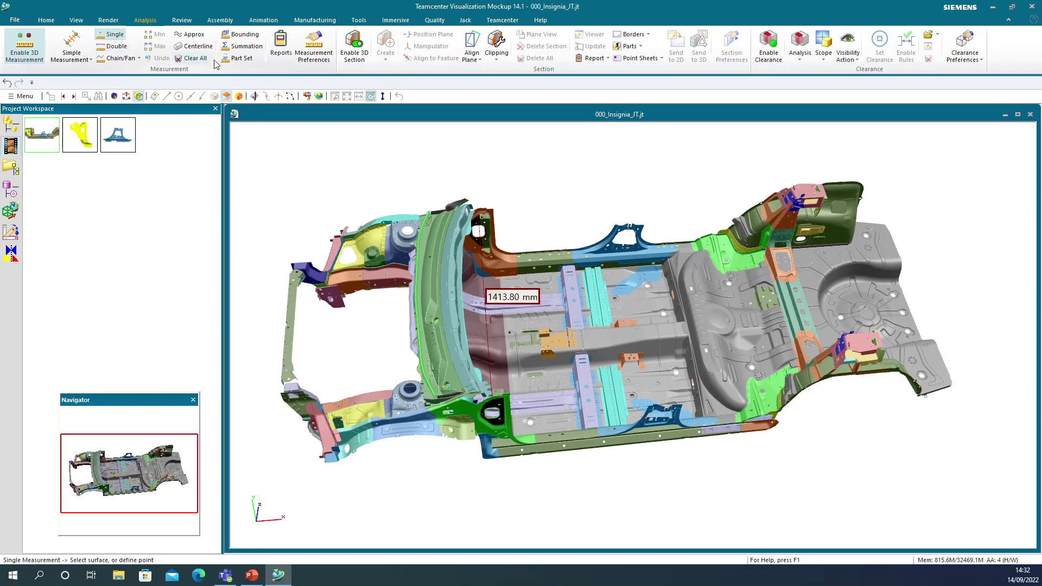
pyautogui.click(215, 98)
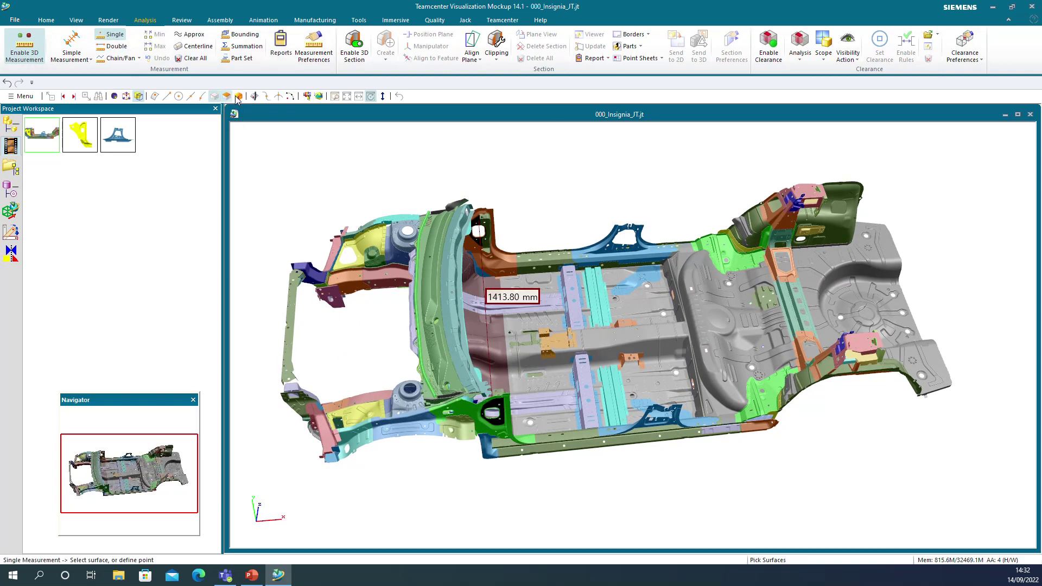
pyautogui.click(416, 389)
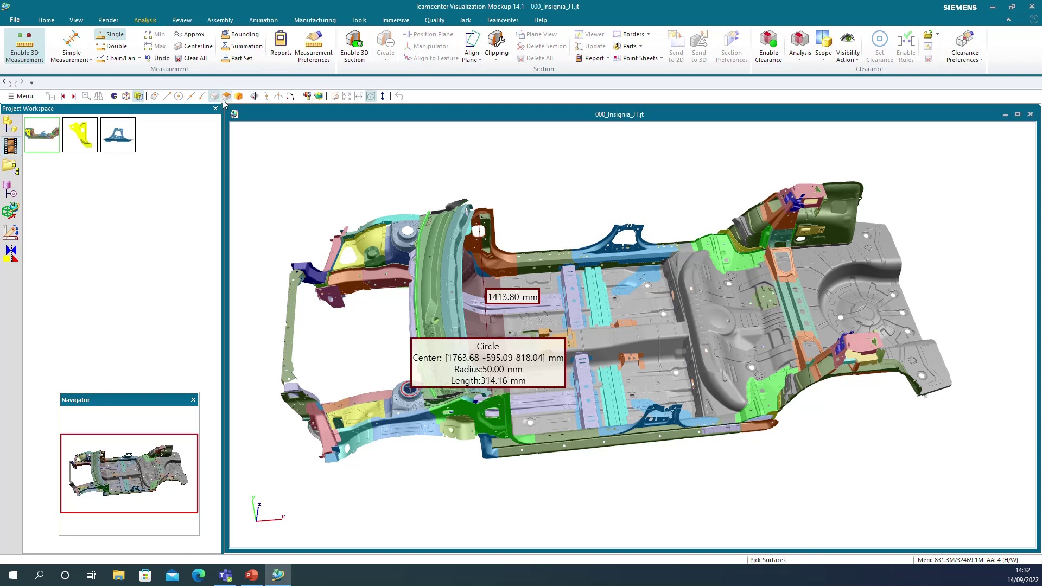
# Take a single part measurement of the right-hand front suspension strut housing and place its label above the model
pyautogui.click(238, 98)
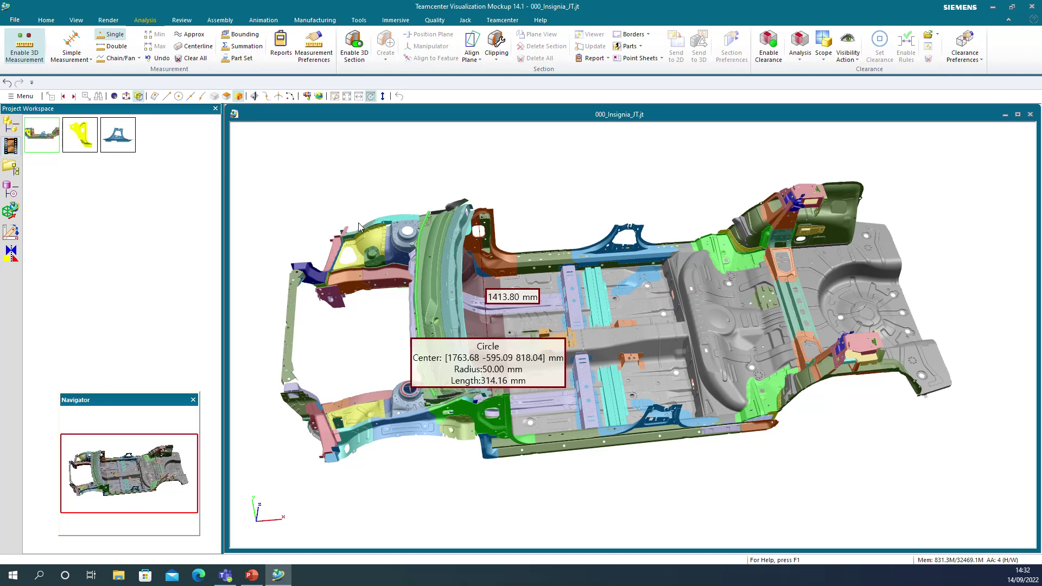
pyautogui.click(406, 238)
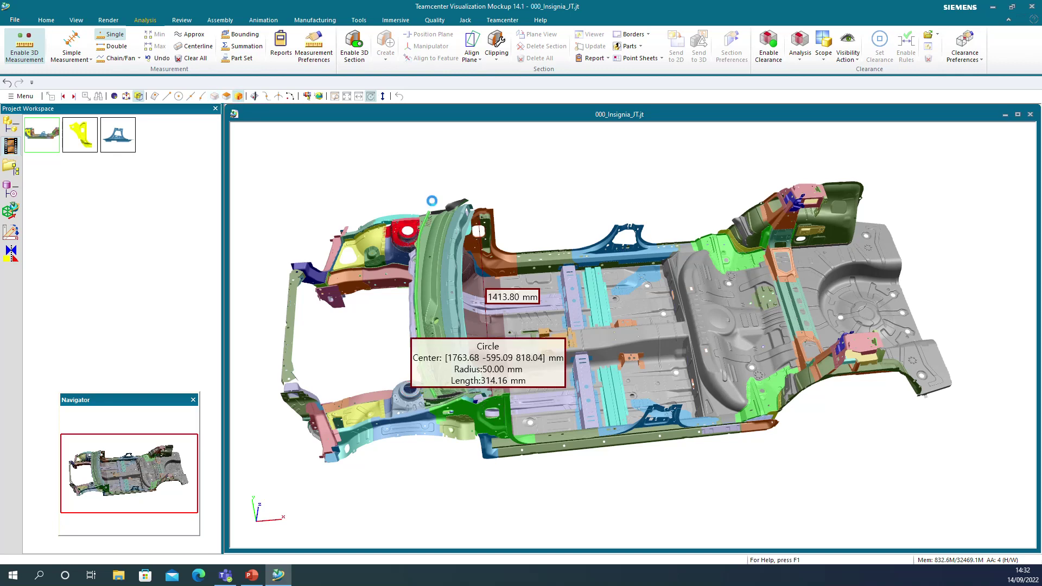
pyautogui.moveTo(507, 211); pyautogui.dragTo(374, 166)
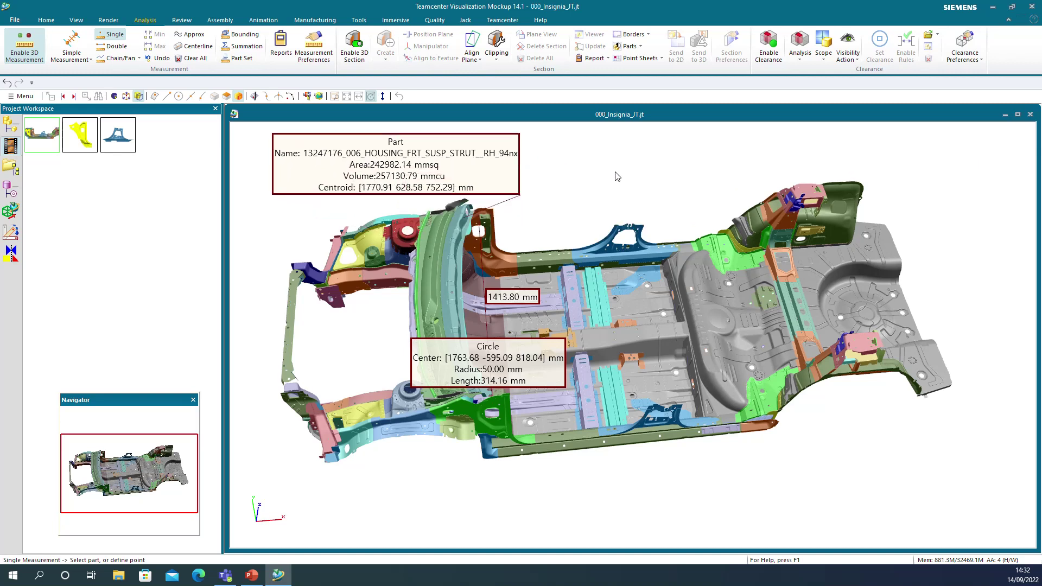
# Move the circle measurement label below the front of the model and add a snapshot of the measured view
pyautogui.moveTo(643, 198); pyautogui.dragTo(542, 315, button='middle')
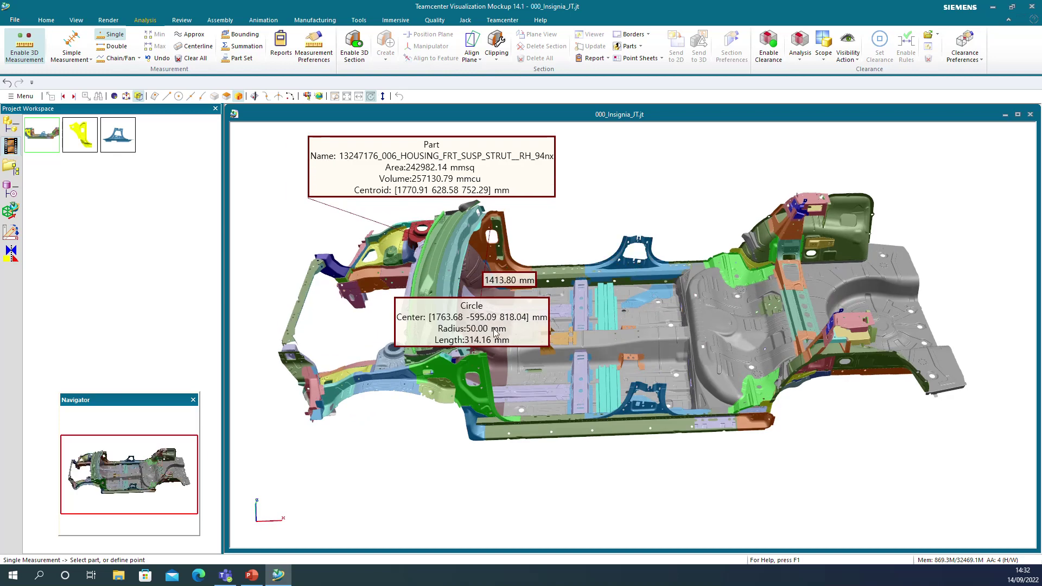
pyautogui.moveTo(496, 333); pyautogui.dragTo(403, 478)
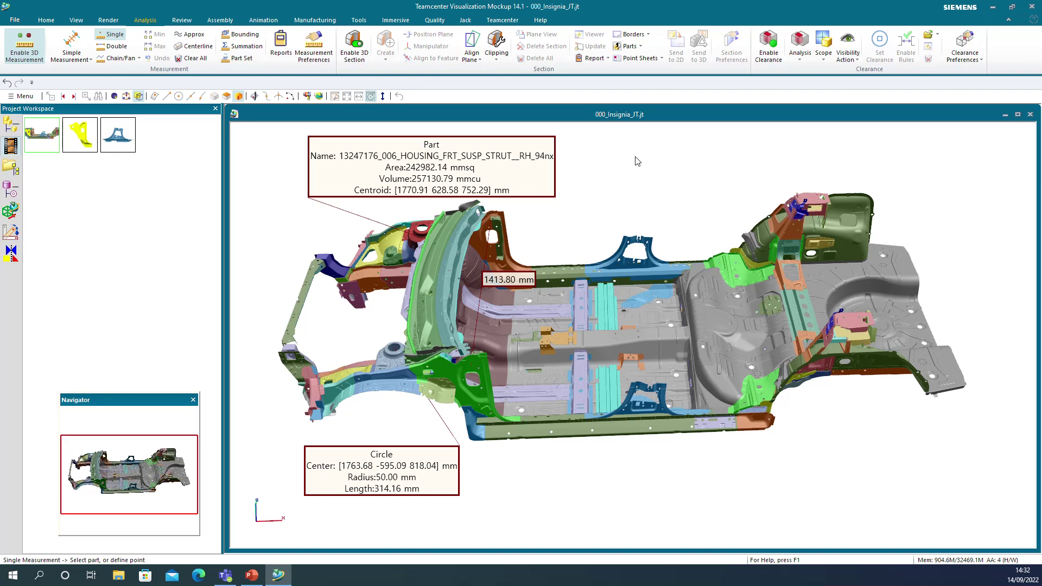
pyautogui.rightClick(203, 212)
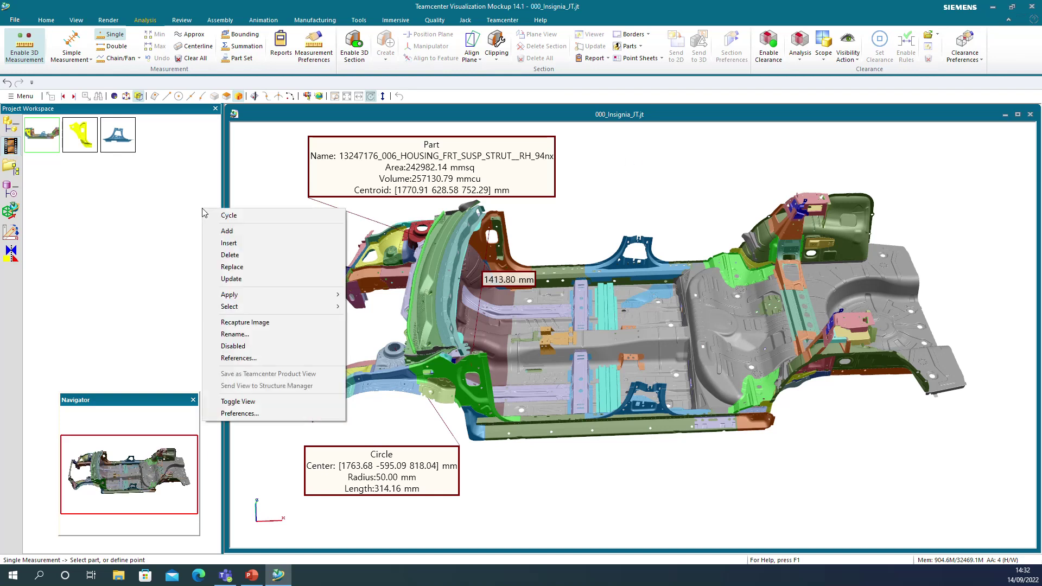
pyautogui.click(220, 232)
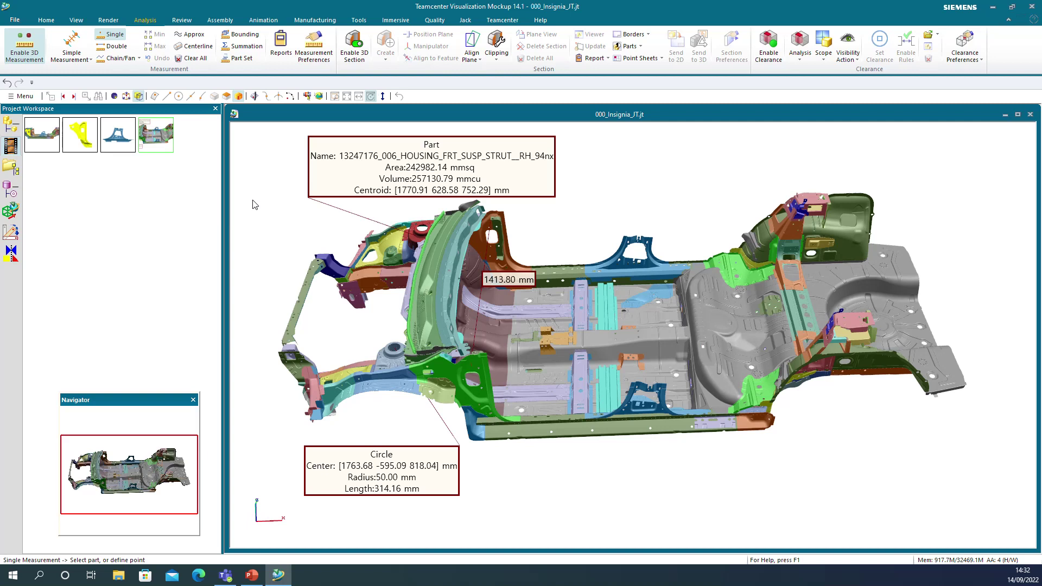
# Delete the strut housing part measurement and clear all remaining measurements from the model
pyautogui.rightClick(407, 163)
pyautogui.click(450, 211)
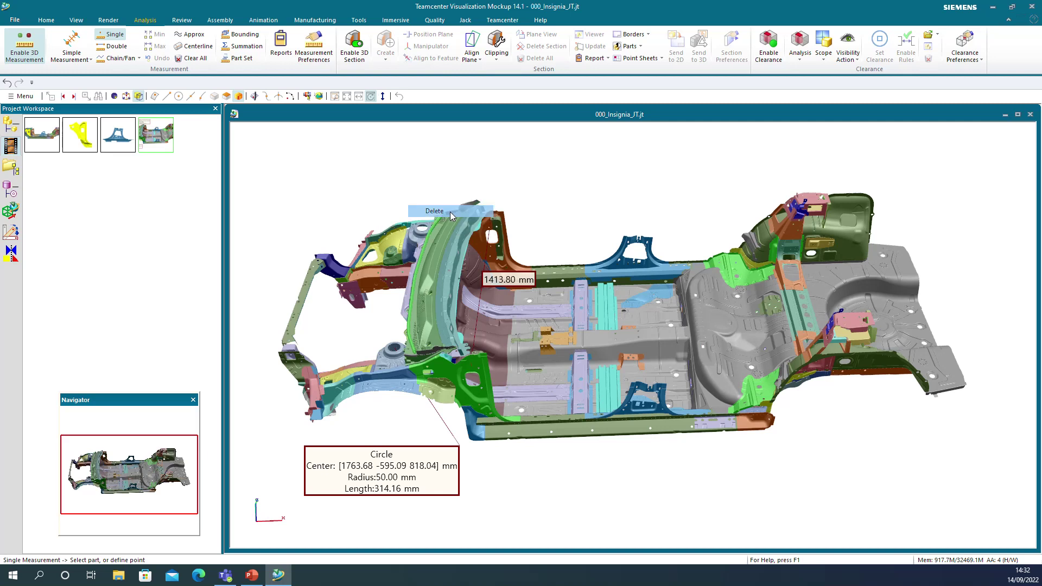
pyautogui.click(195, 60)
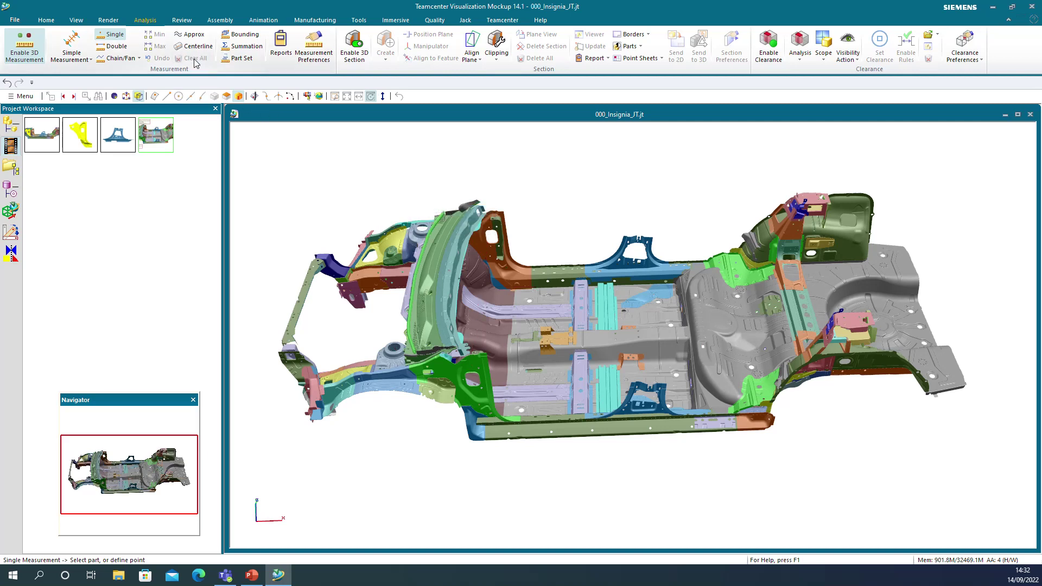
# Enable 3D sectioning, create a Y section through the body, and clip the model on one side of it
pyautogui.click(214, 97)
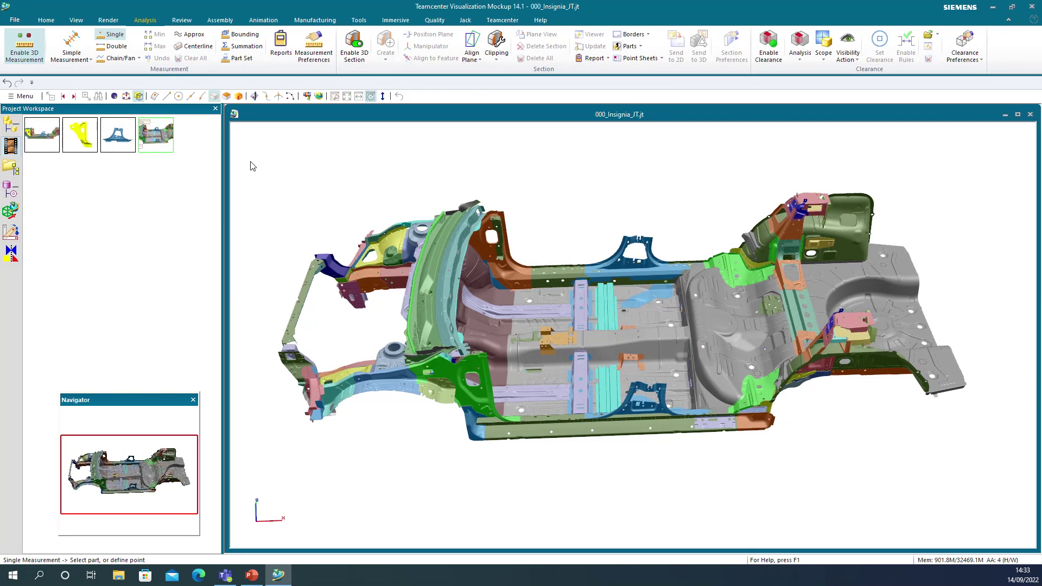
pyautogui.click(352, 50)
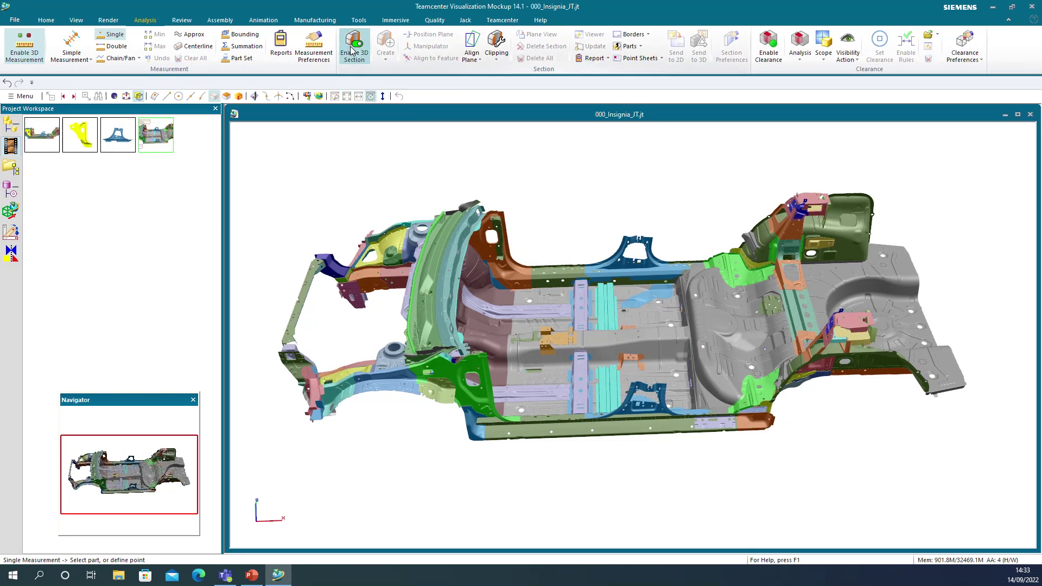
pyautogui.click(386, 51)
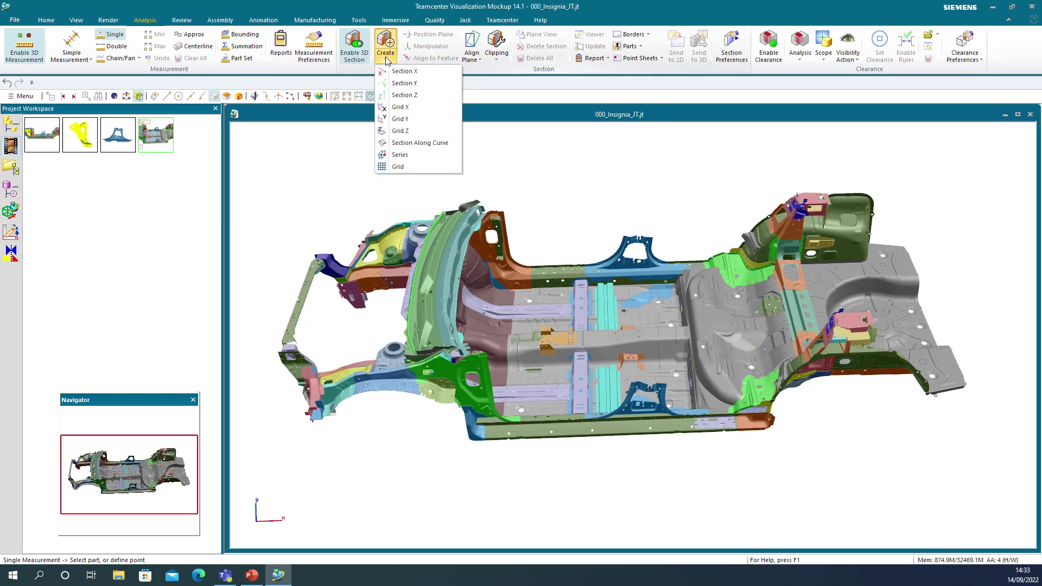
pyautogui.click(415, 84)
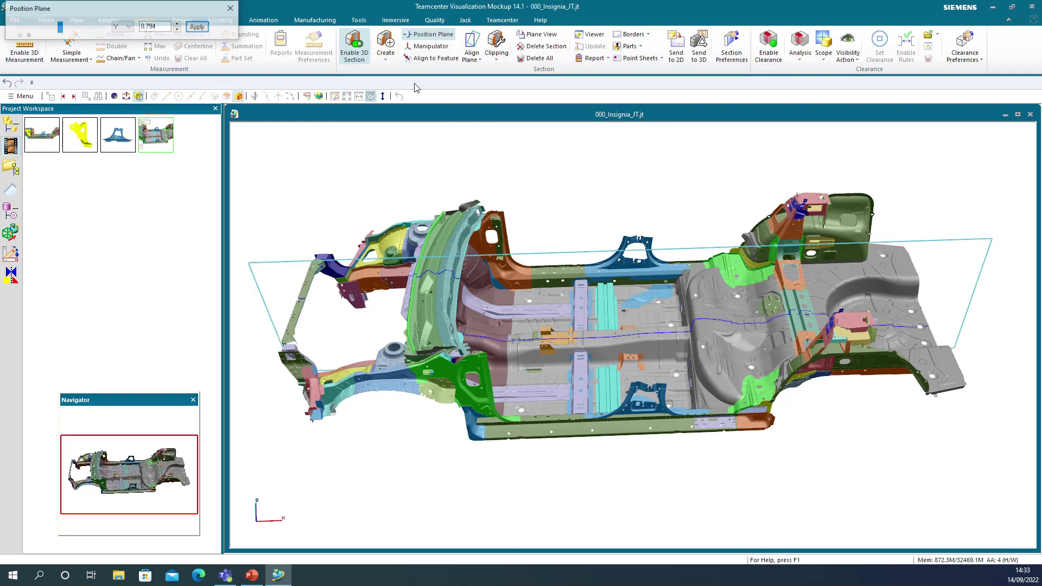
pyautogui.click(495, 64)
pyautogui.click(513, 77)
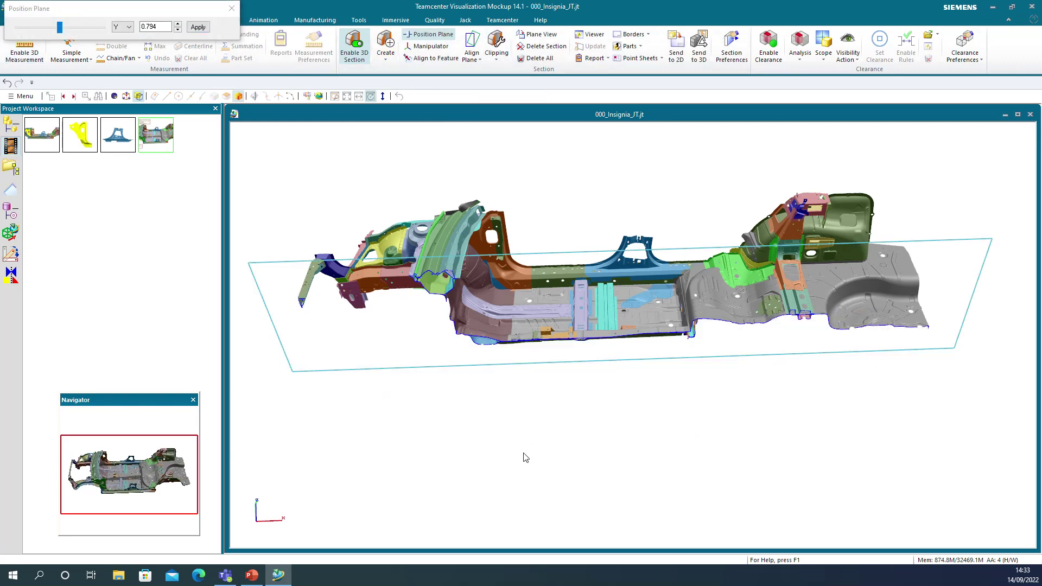
pyautogui.moveTo(526, 465); pyautogui.dragTo(431, 421, button='middle')
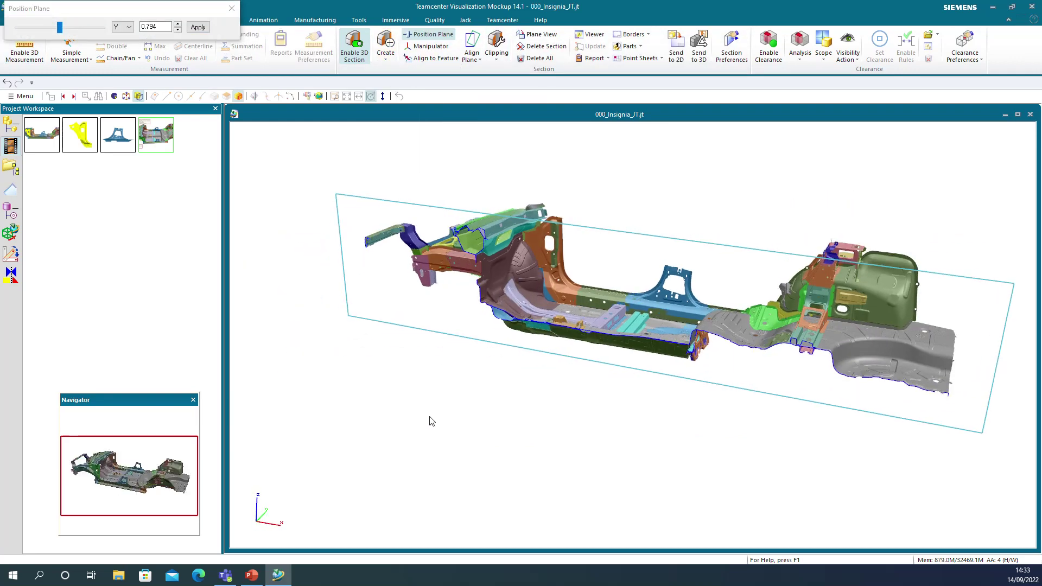
# Position the Y section plane at exactly 240
pyautogui.moveTo(162, 13); pyautogui.dragTo(220, 254)
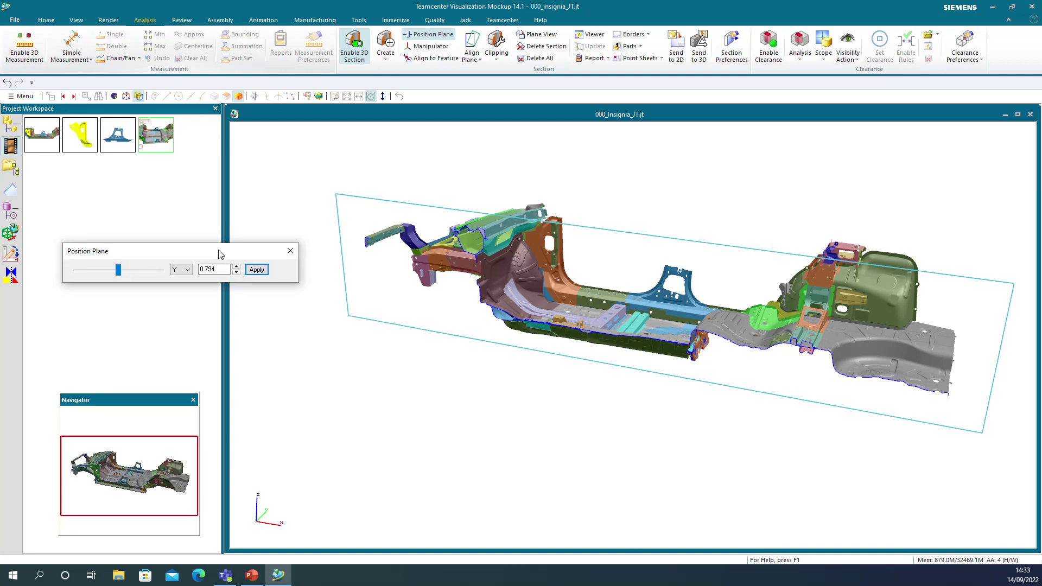
pyautogui.moveTo(120, 270); pyautogui.dragTo(91, 269)
pyautogui.moveTo(224, 269); pyautogui.dragTo(200, 269)
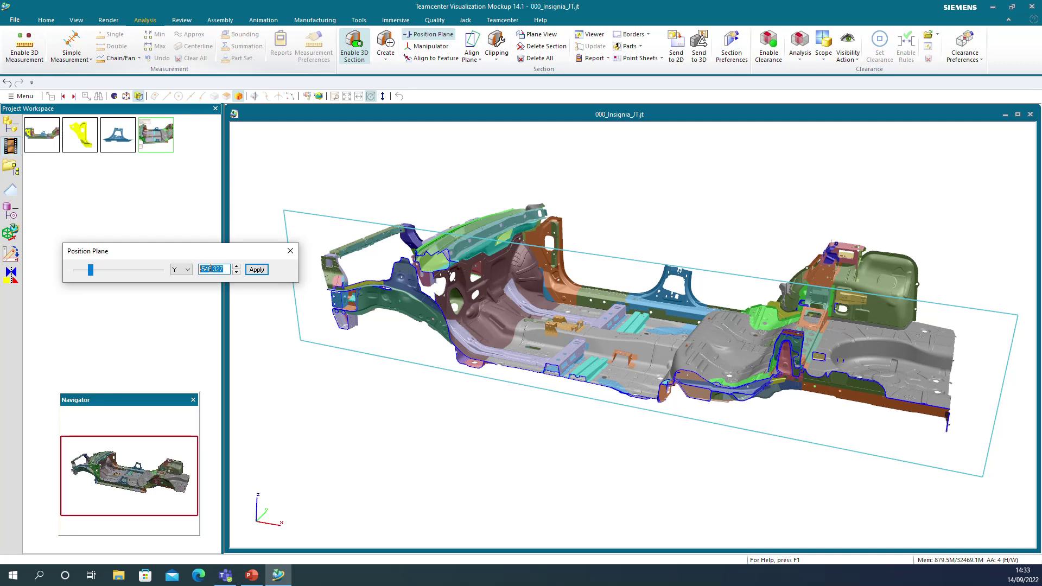
pyautogui.write('240')
pyautogui.press('Return')
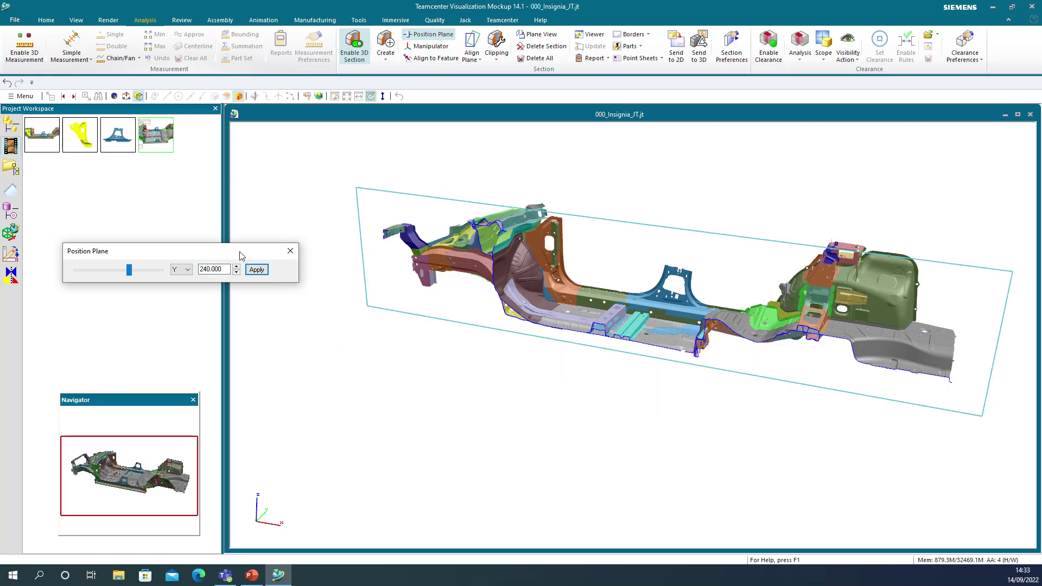
# Add an X section and a Z section through the body
pyautogui.click(389, 64)
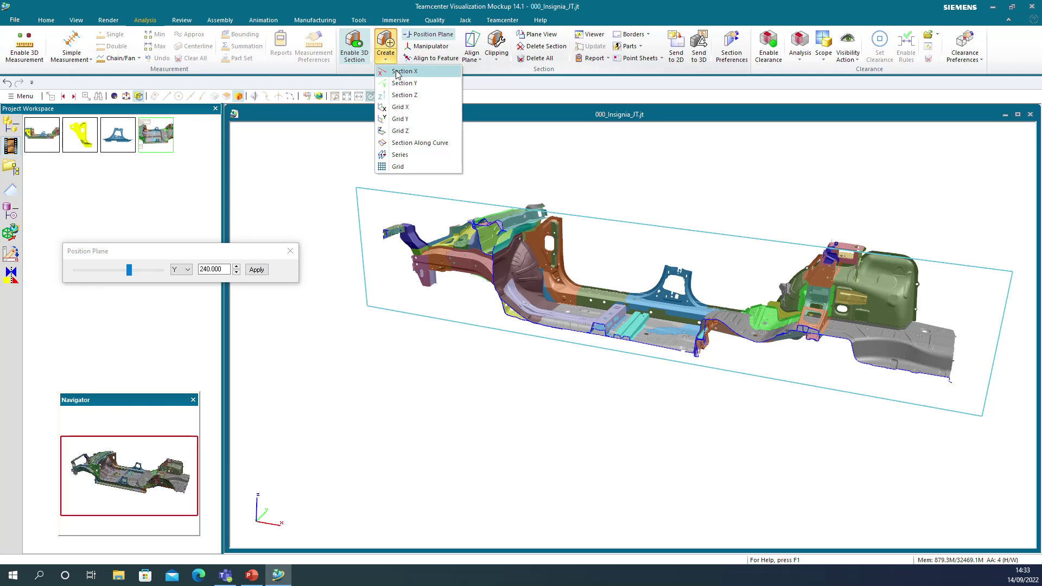
pyautogui.click(402, 71)
pyautogui.click(388, 64)
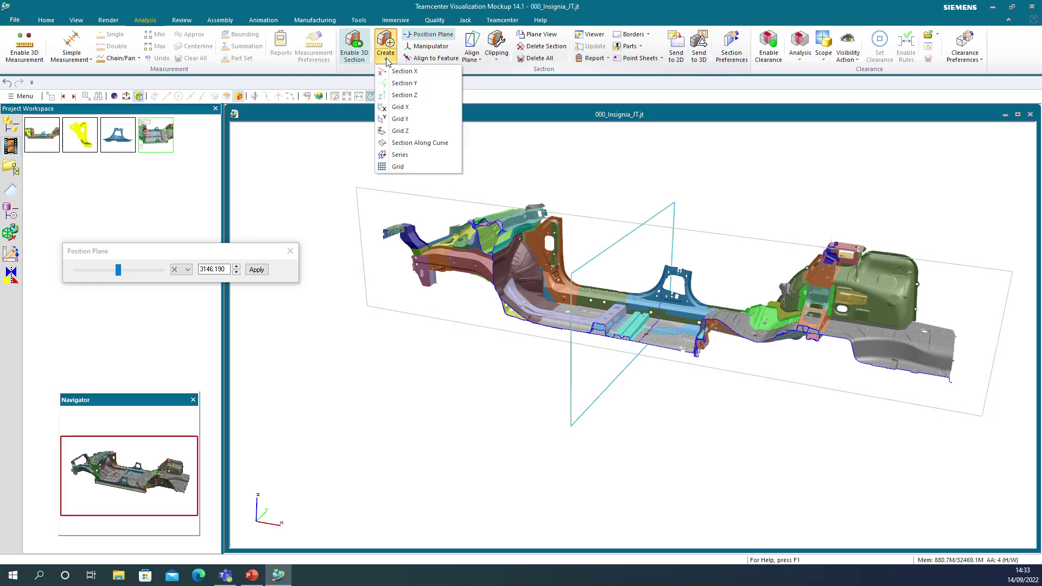
pyautogui.click(405, 95)
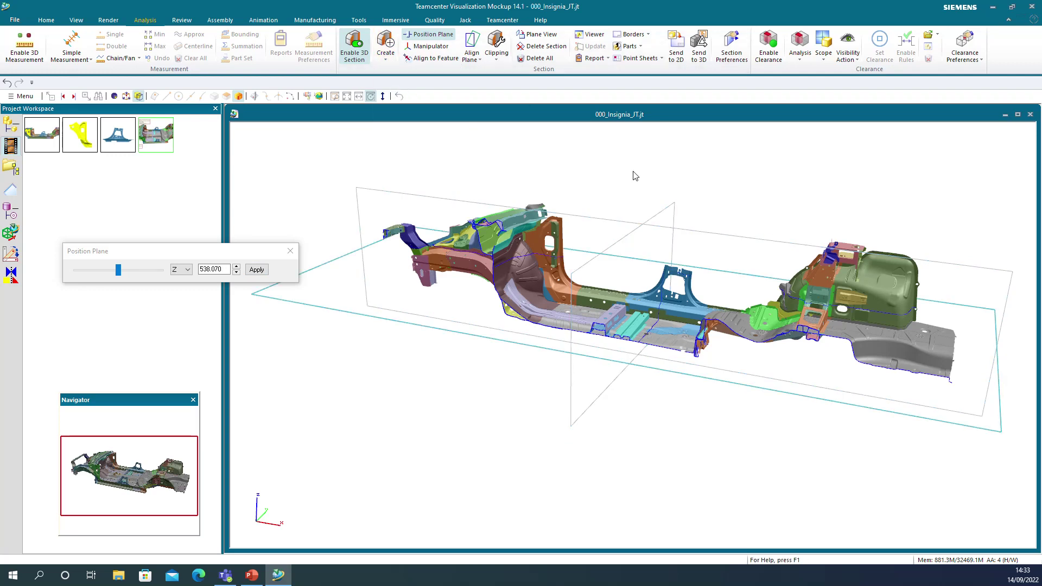
# Select the X section plane and clip the model on one side of it
pyautogui.click(665, 215)
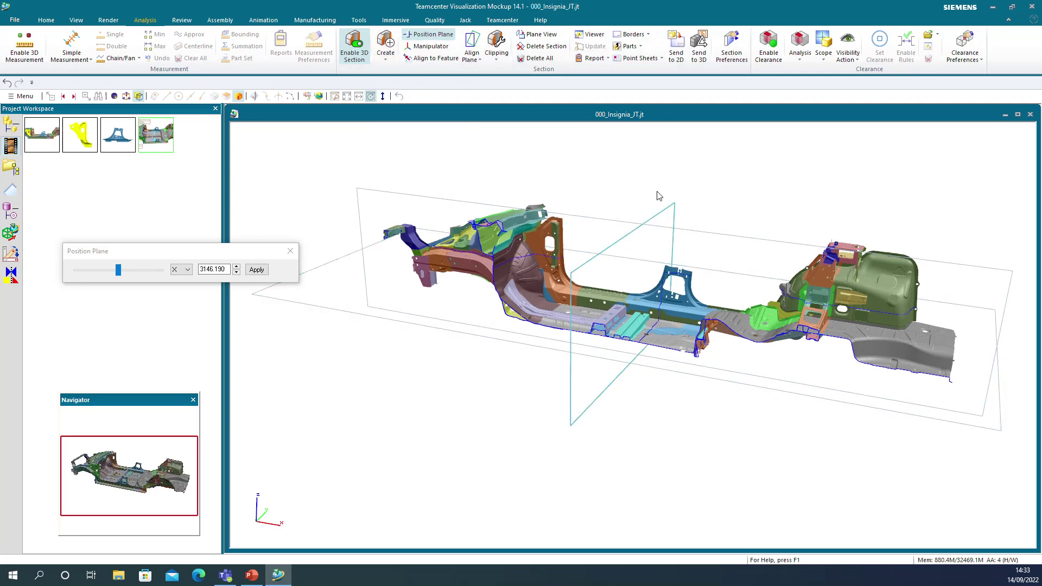
pyautogui.click(495, 61)
pyautogui.click(506, 73)
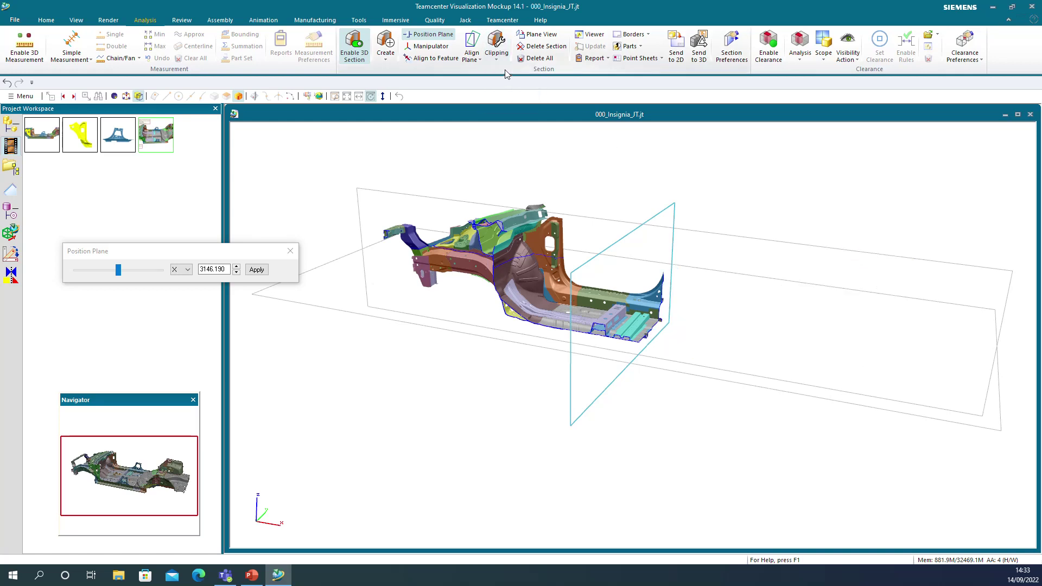
# Take a double measurement between the two near-parallel section edges below the green tube at the front end, and place its label
pyautogui.click(341, 97)
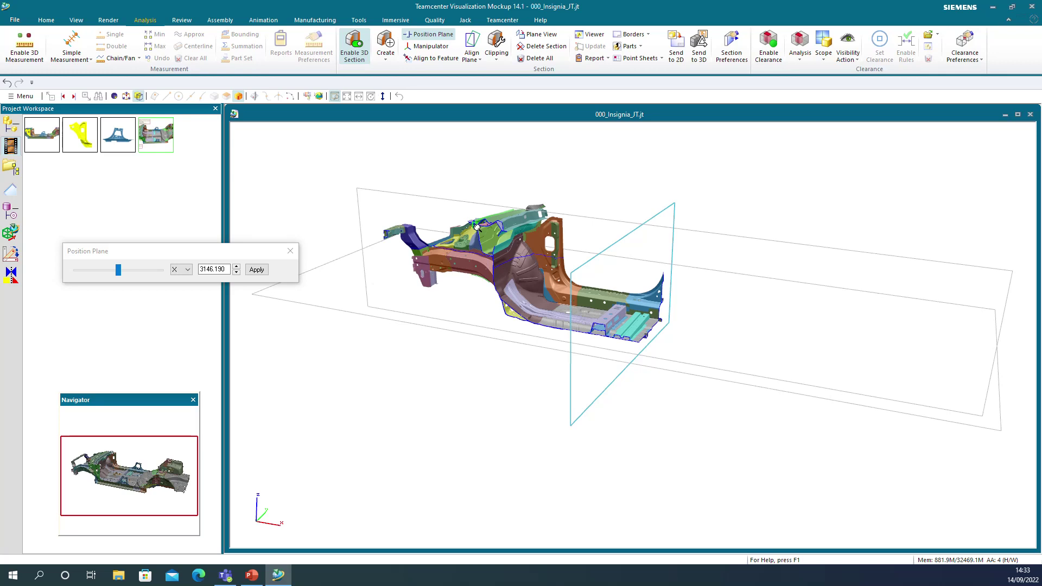
pyautogui.click(477, 228)
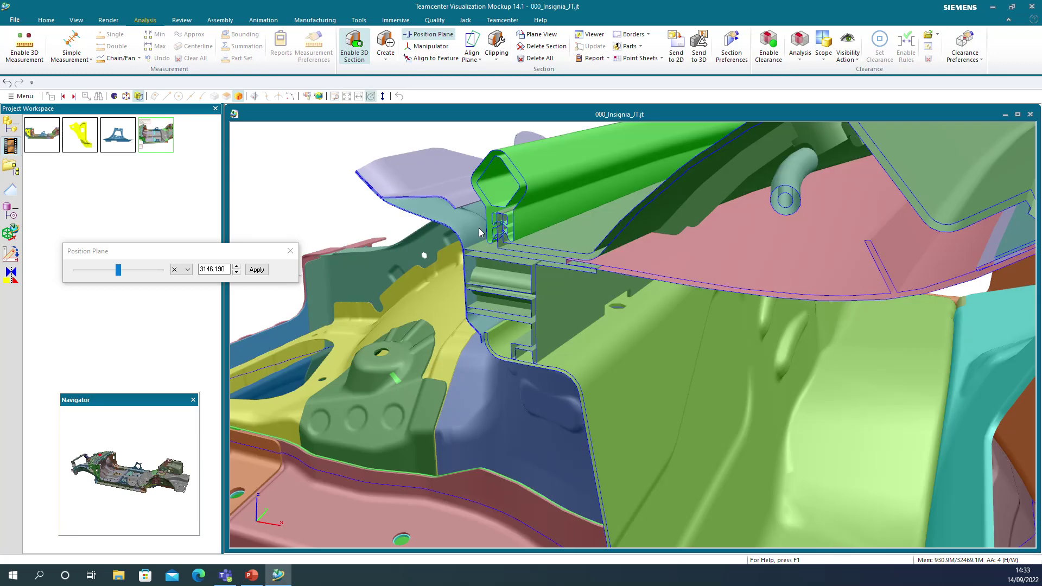
pyautogui.click(28, 52)
pyautogui.click(117, 48)
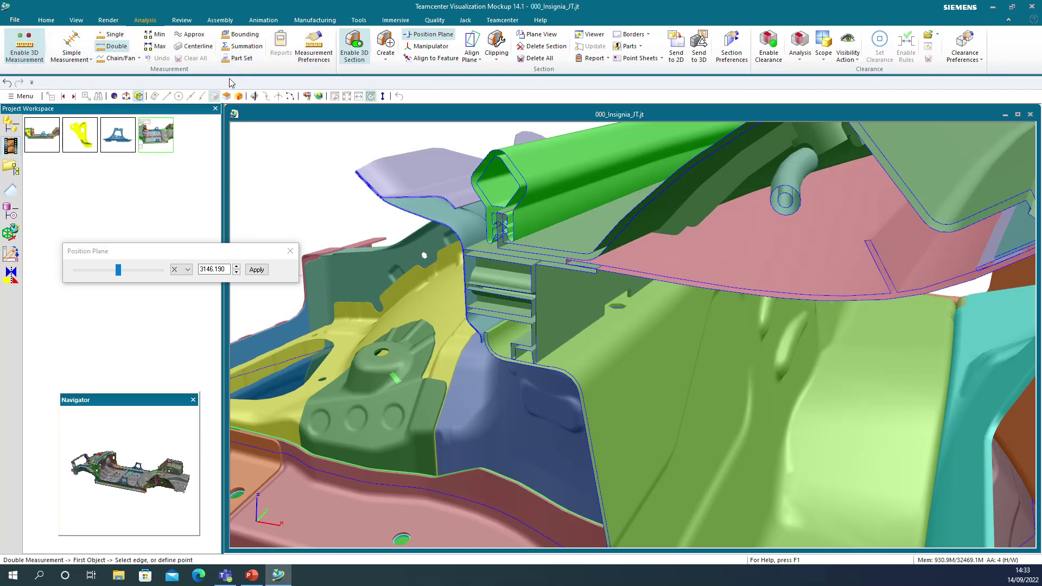
pyautogui.click(507, 243)
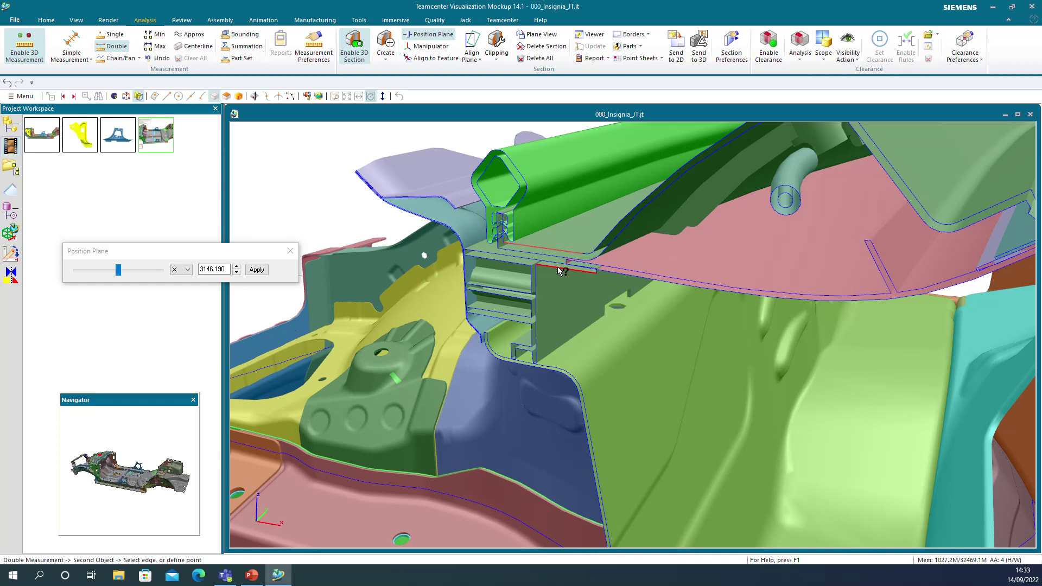
pyautogui.click(558, 267)
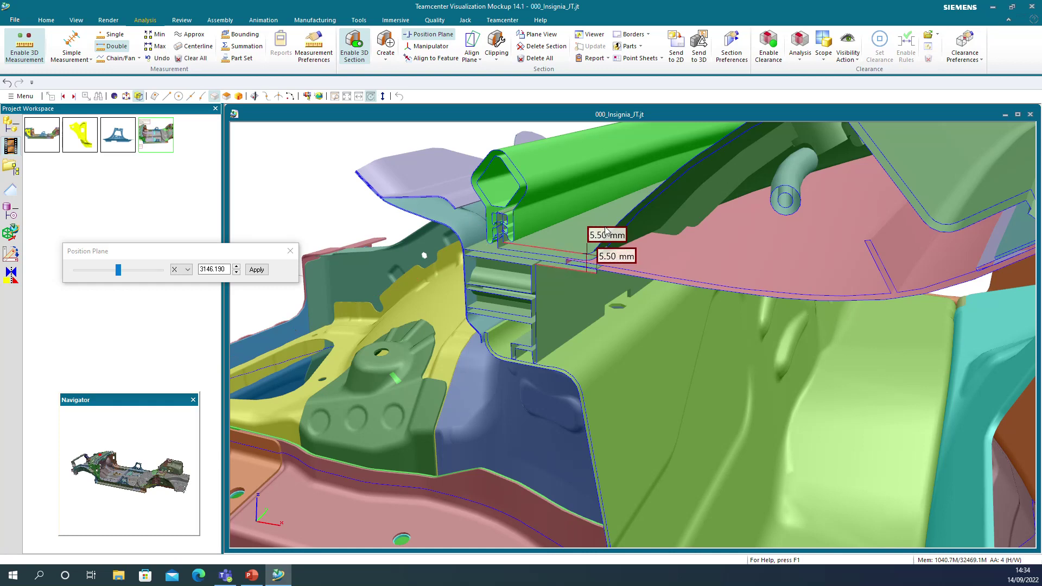
pyautogui.click(584, 169)
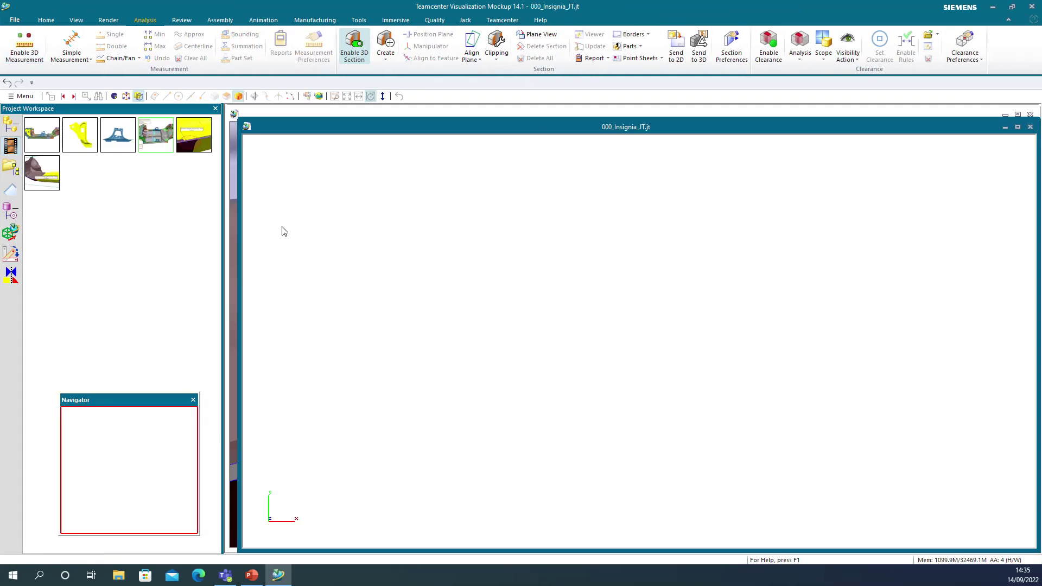
# Apply Snapshot 11, examine the marked interference between the dash and floor panels, and show the assembly tree
pyautogui.click(201, 143)
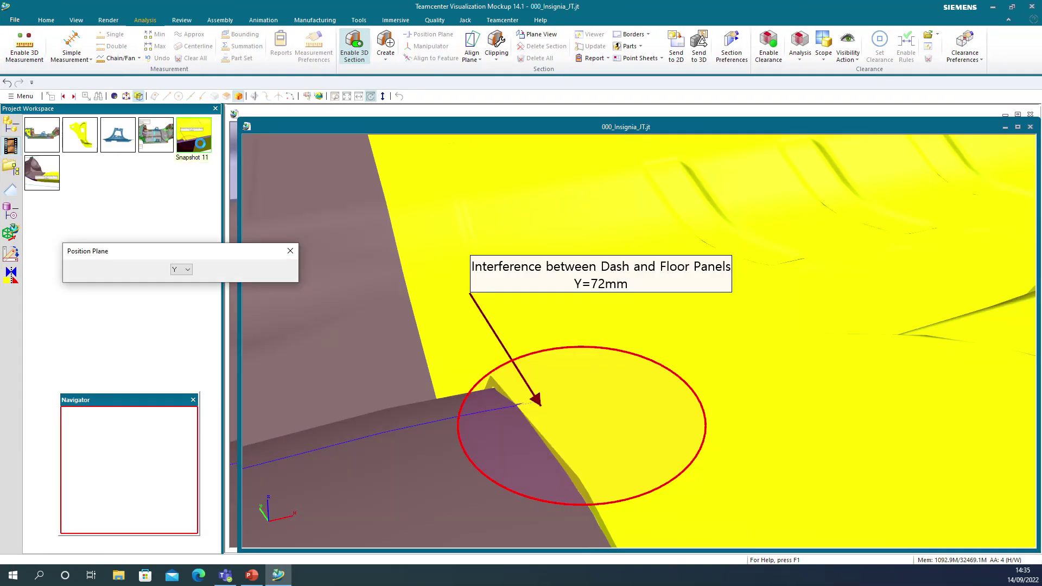
pyautogui.moveTo(677, 403)
pyautogui.mouseDown()
pyautogui.moveTo(772, 398)
pyautogui.moveTo(598, 450)
pyautogui.moveTo(515, 255)
pyautogui.moveTo(488, 310)
pyautogui.mouseUp()
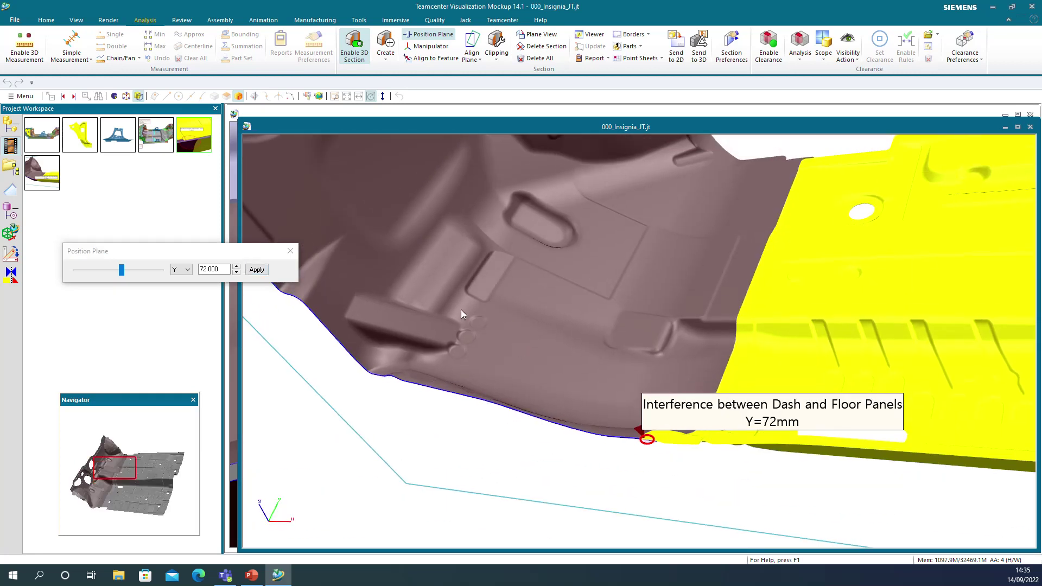
pyautogui.click(11, 123)
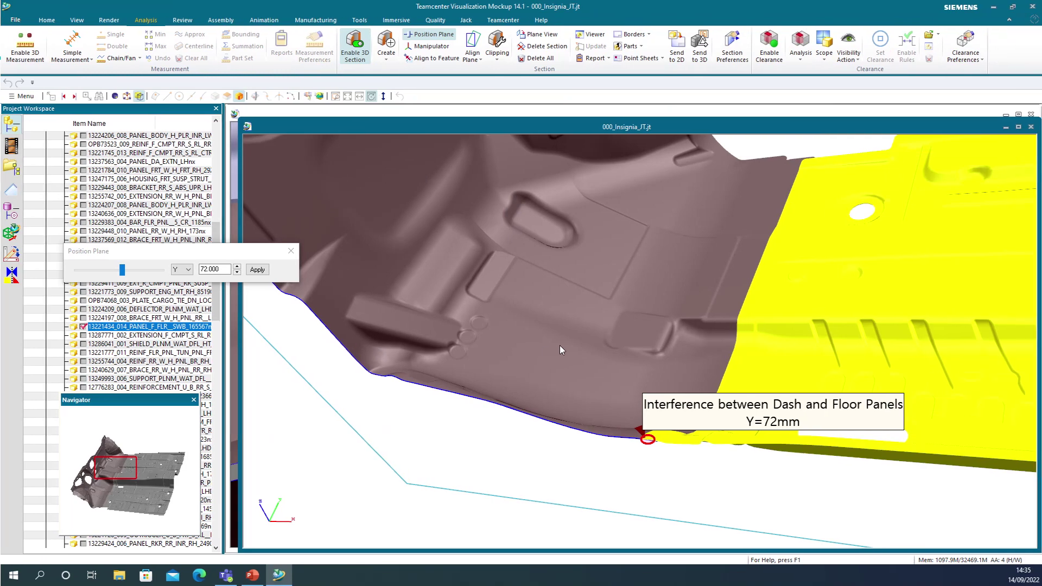
# Load the DWG_001.pdf drawing session, reusing existing windows if possible
pyautogui.click(497, 303)
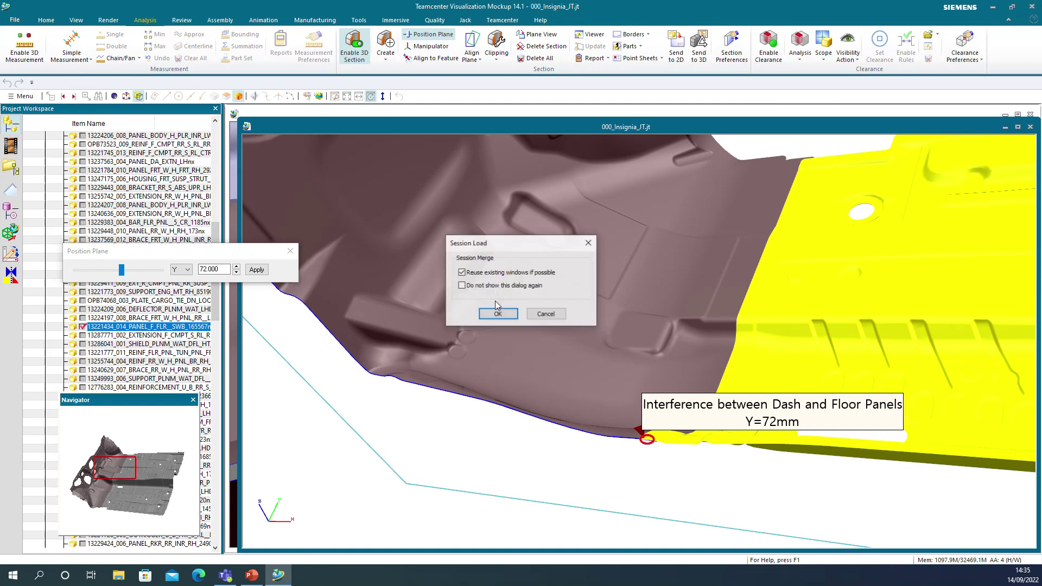
pyautogui.click(498, 313)
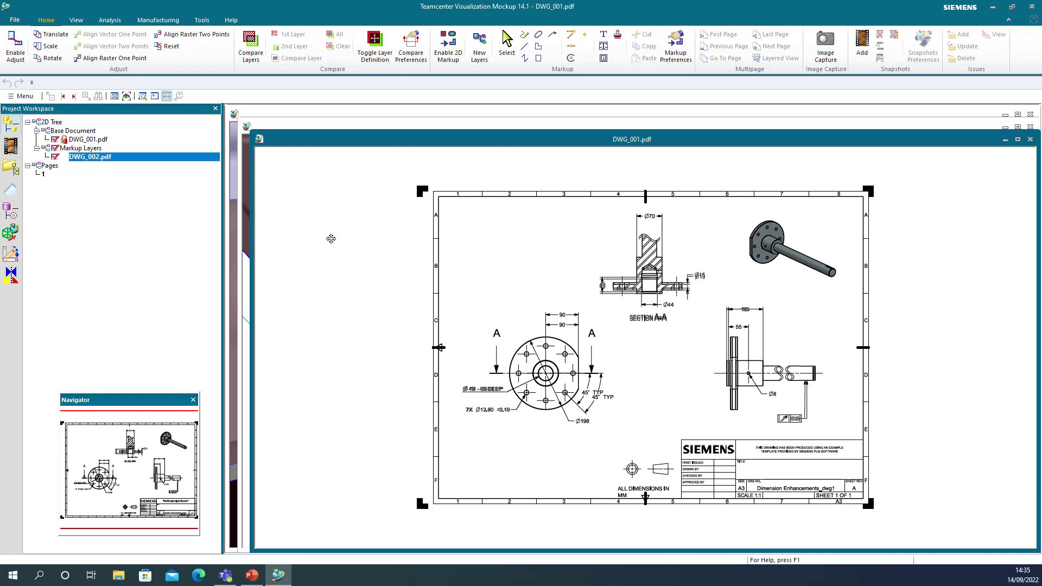
# Compare page 1 of DWG_001.pdf as the first layer with page 1 of DWG_002.pdf as the second layer
pyautogui.click(257, 49)
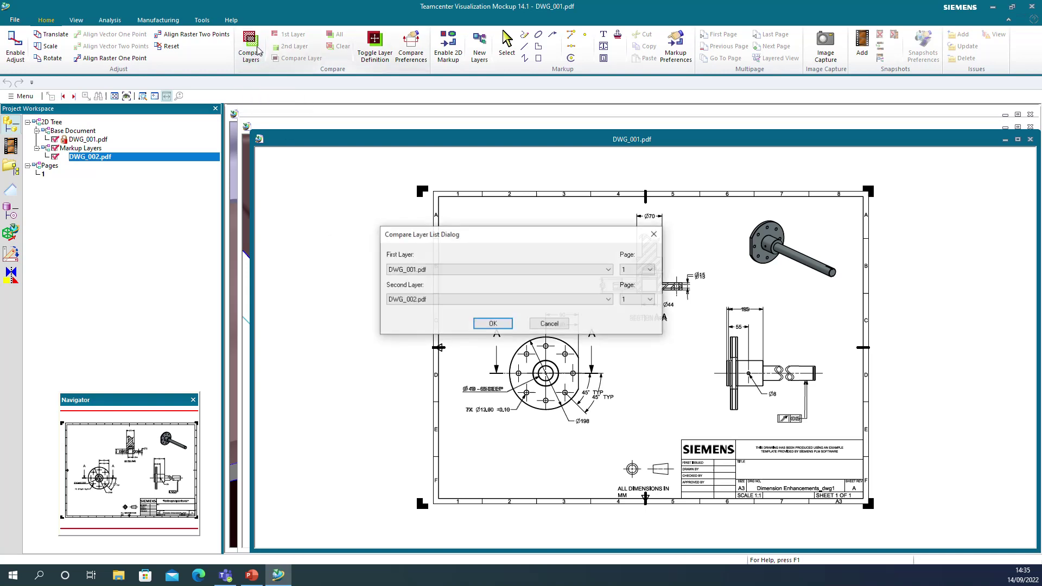
pyautogui.moveTo(498, 238); pyautogui.dragTo(253, 237)
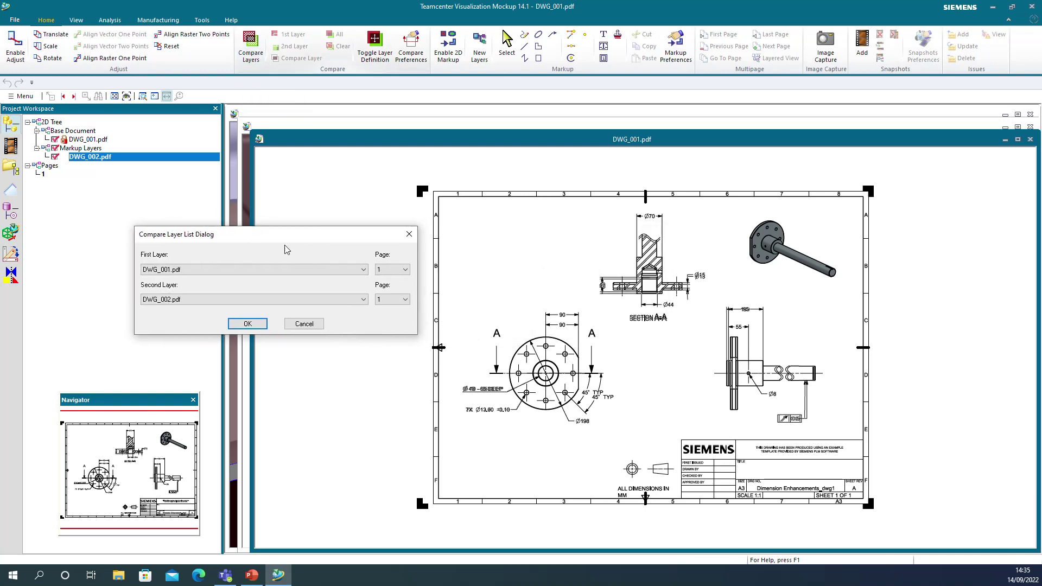
pyautogui.click(363, 269)
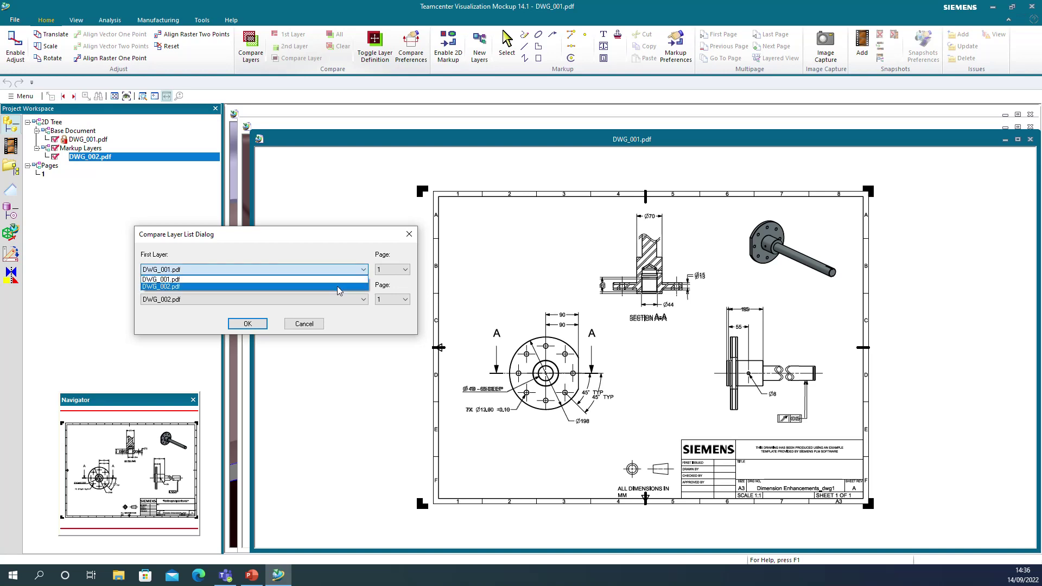
pyautogui.click(333, 235)
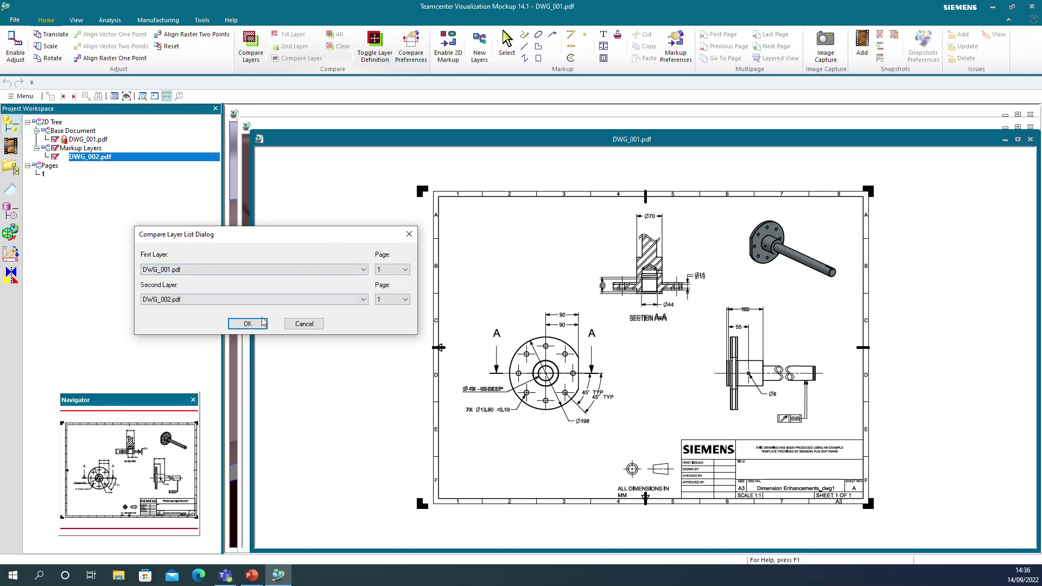
pyautogui.click(248, 324)
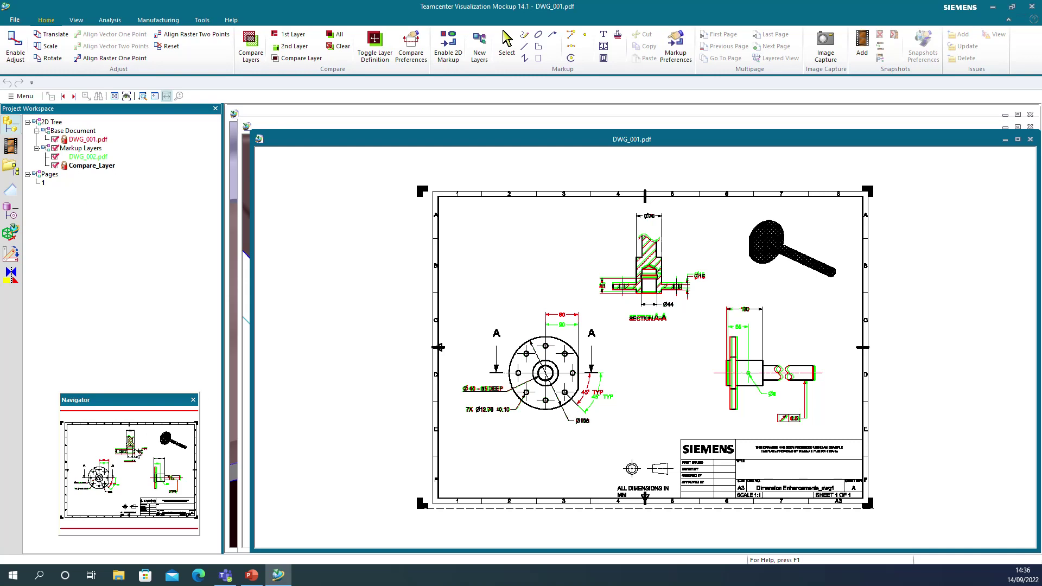
# Examine the differences around the shaft side view and section A-A, displaying the first compared layer alone and then the second
pyautogui.moveTo(138, 453); pyautogui.dragTo(188, 504)
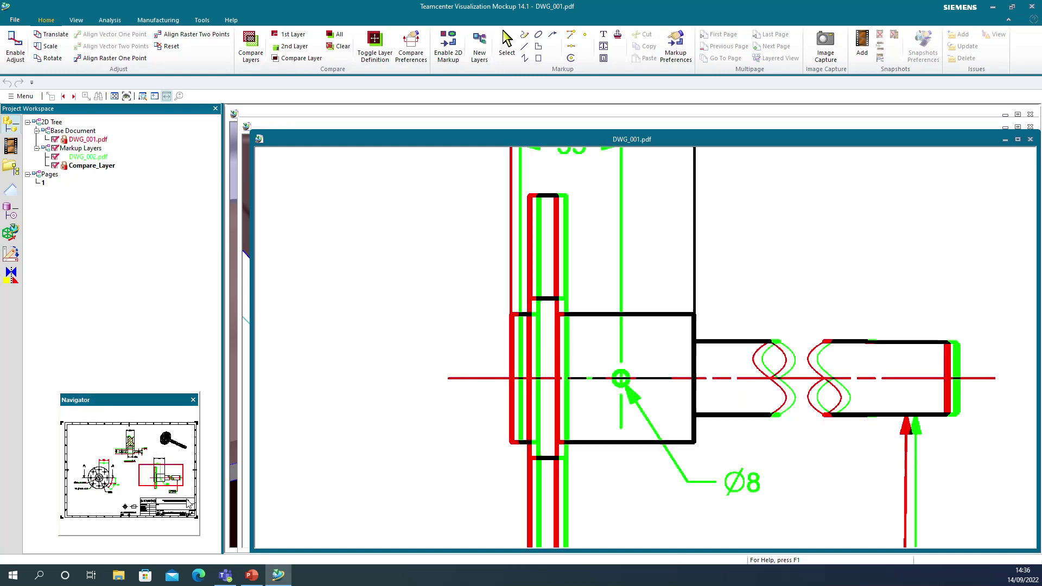
pyautogui.scroll(-2, 340, 410)
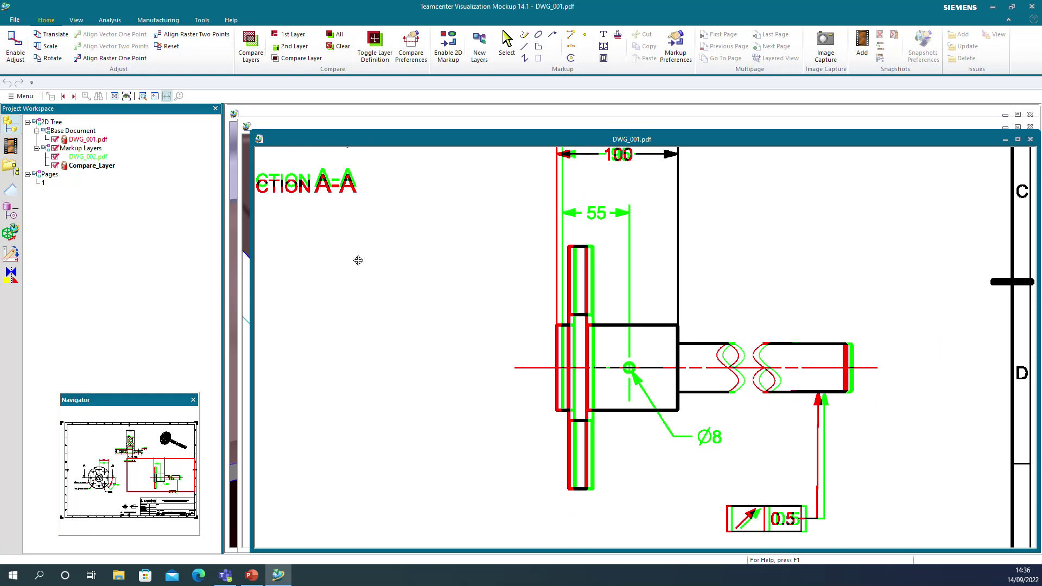
pyautogui.moveTo(429, 204); pyautogui.dragTo(442, 477)
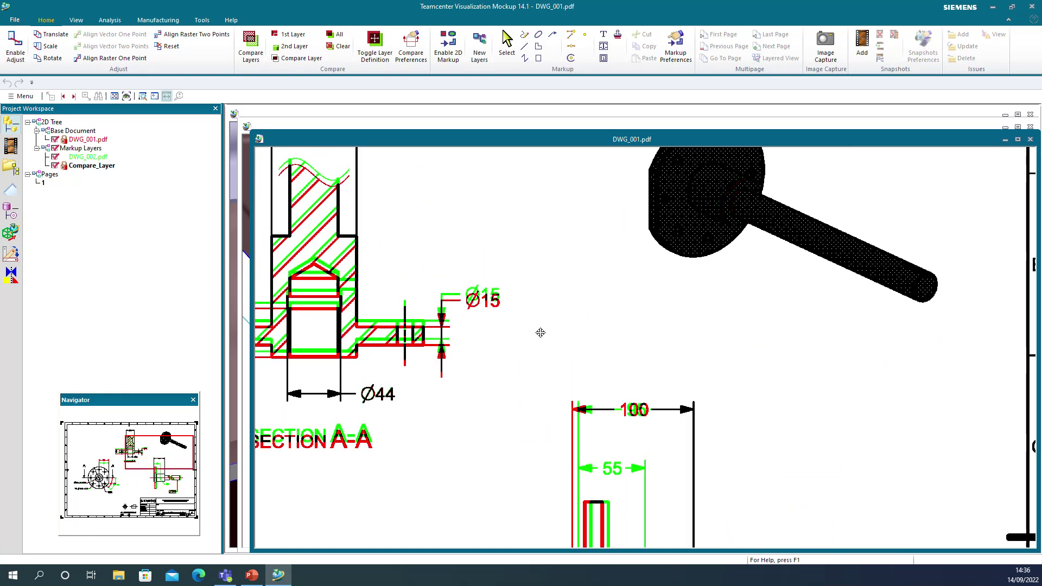
pyautogui.moveTo(544, 321)
pyautogui.mouseDown(button='middle')
pyautogui.moveTo(544, 358)
pyautogui.moveTo(537, 351)
pyautogui.mouseUp(button='middle')
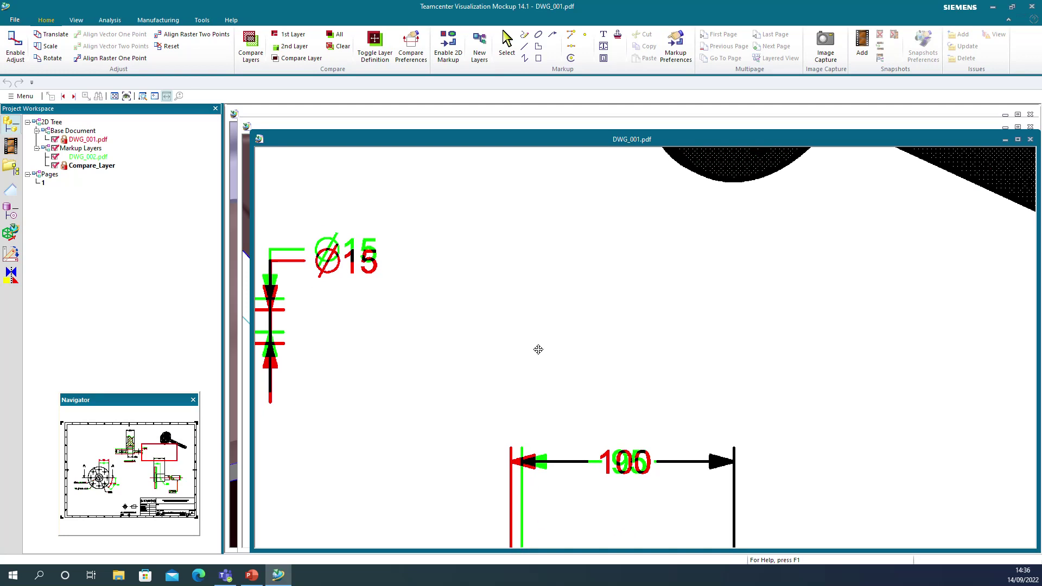
pyautogui.click(291, 34)
pyautogui.click(290, 47)
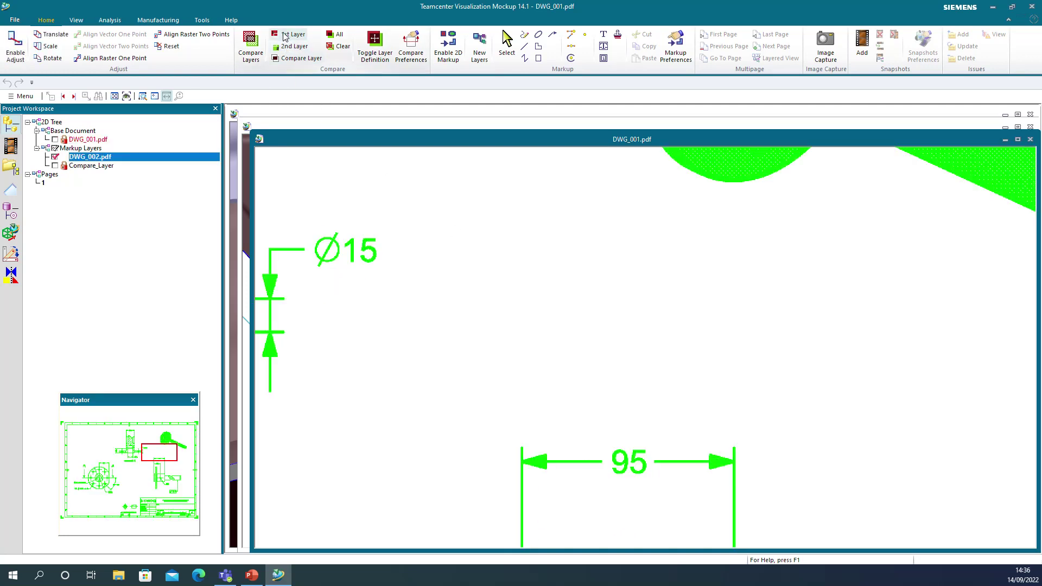
# Alternate between the first and second compared layers to examine the Ø15 dimension and the shaft's flange-length dimension
pyautogui.click(291, 35)
pyautogui.click(289, 48)
pyautogui.click(290, 36)
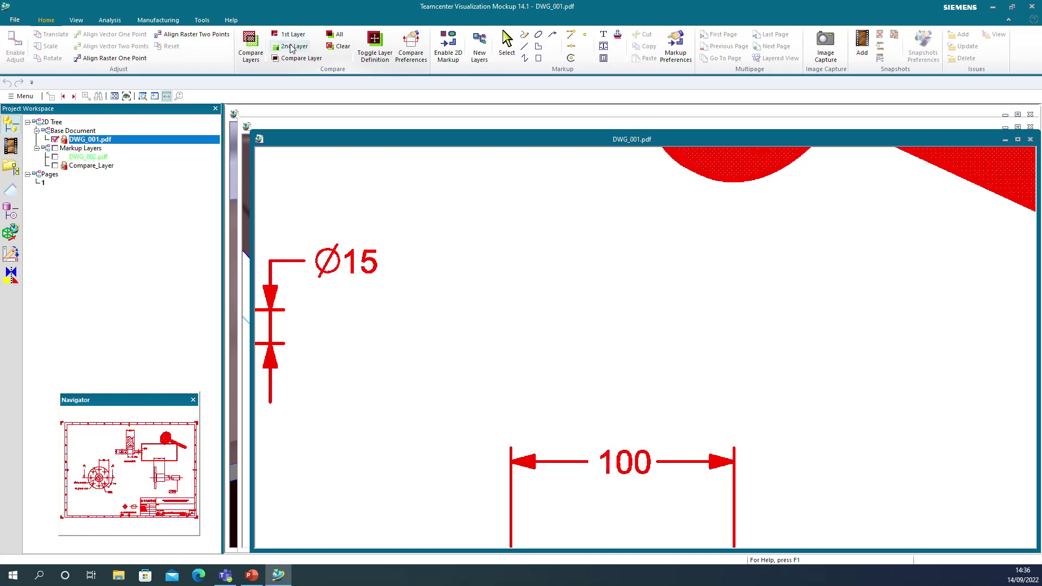
pyautogui.click(289, 48)
pyautogui.click(290, 35)
# Fit the whole drawing, display all compared layers together, and select both DWG_001.pdf and DWG_002.pdf
pyautogui.click(114, 96)
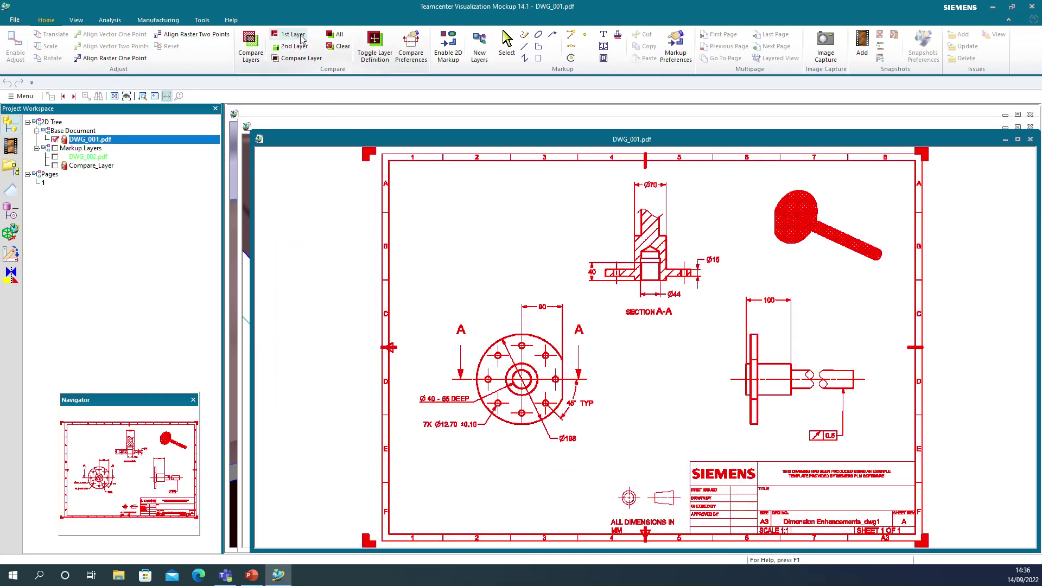
pyautogui.click(341, 37)
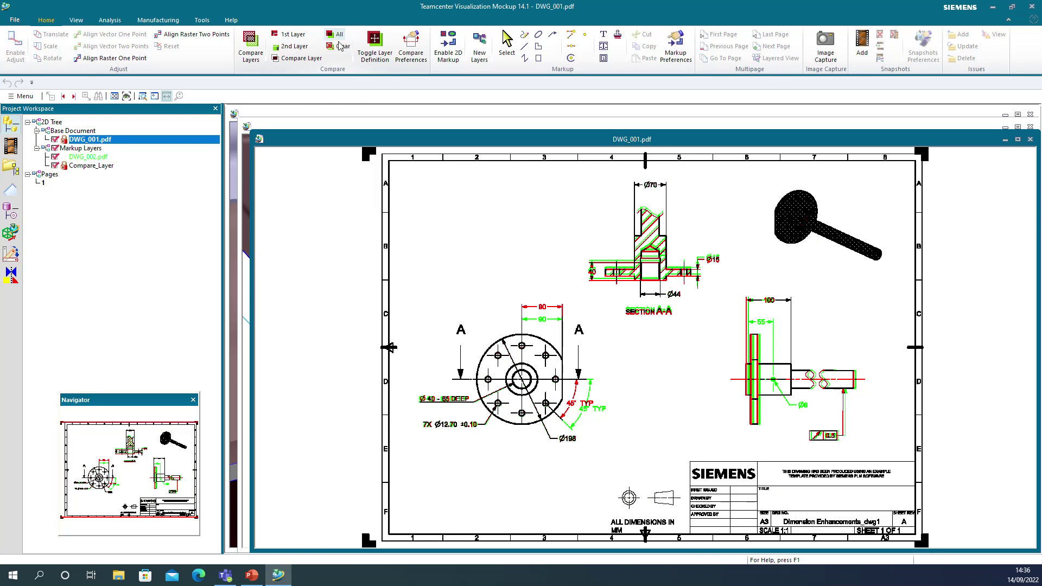
pyautogui.click(86, 158)
pyautogui.click(95, 140)
pyautogui.keyDown('ctrl'); pyautogui.click(94, 159); pyautogui.keyUp('ctrl')
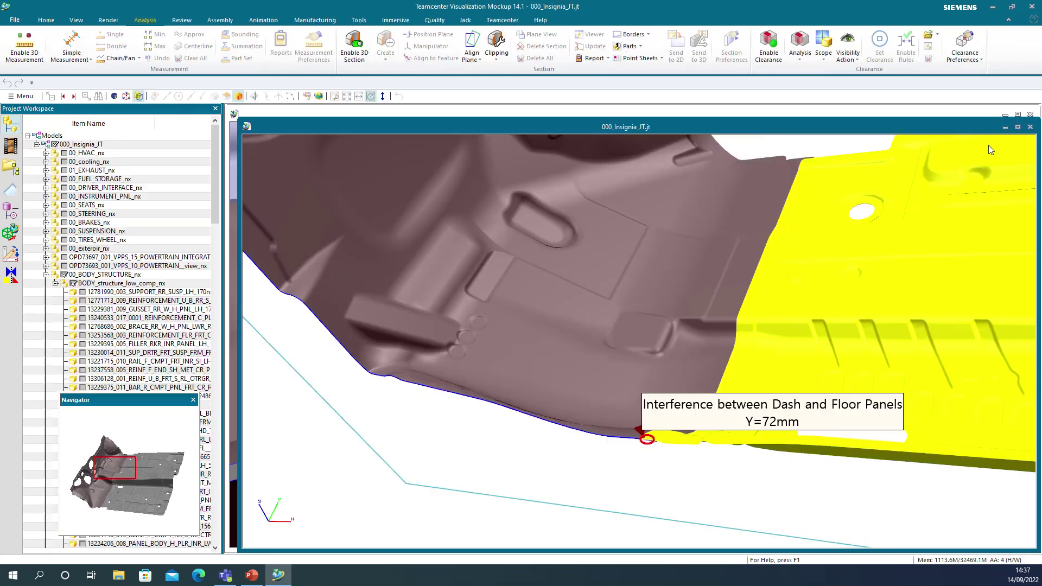
# Apply Snapshot 1 of the Insignia model, turn the body for a better view, and browse the assembly tree
pyautogui.click(11, 145)
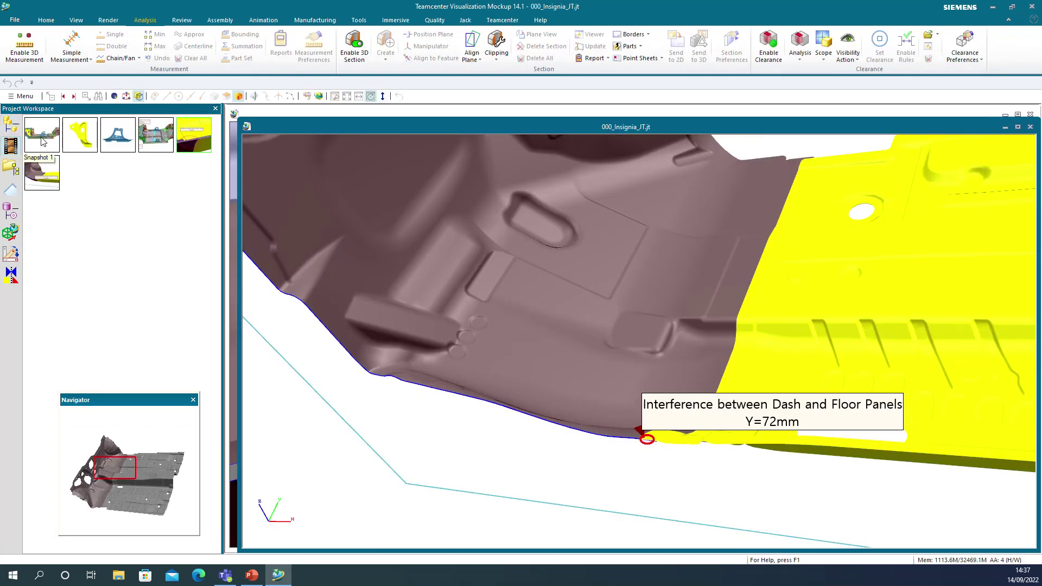
pyautogui.click(42, 135)
pyautogui.moveTo(585, 238); pyautogui.dragTo(611, 327)
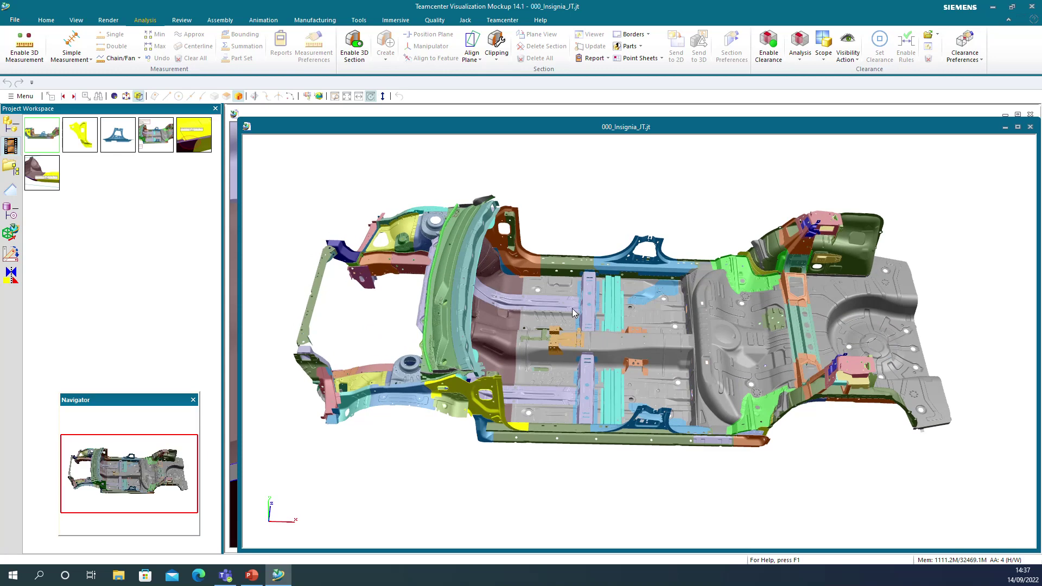
pyautogui.moveTo(572, 308); pyautogui.dragTo(626, 324, button='middle')
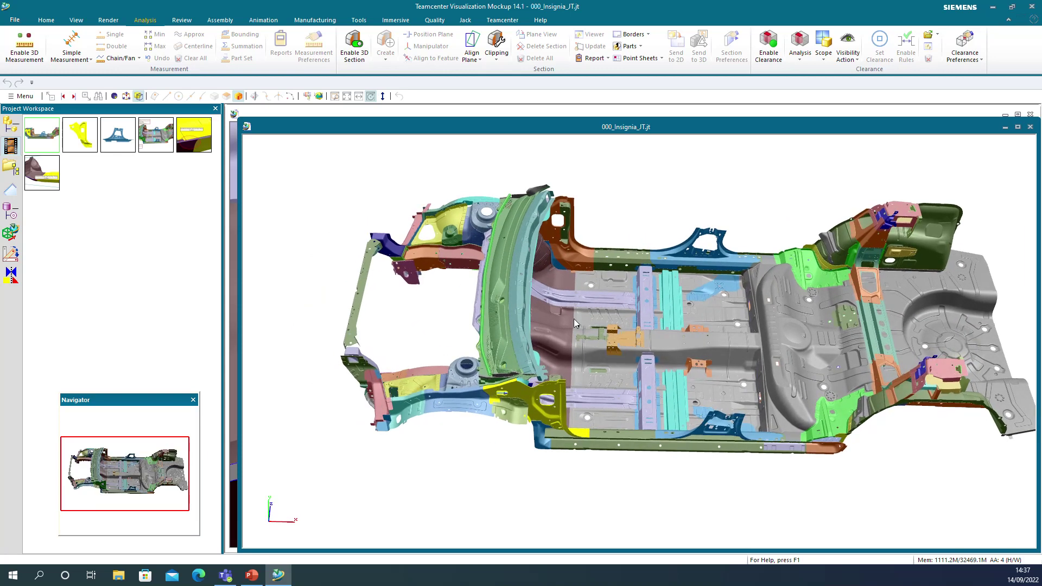
pyautogui.click(11, 123)
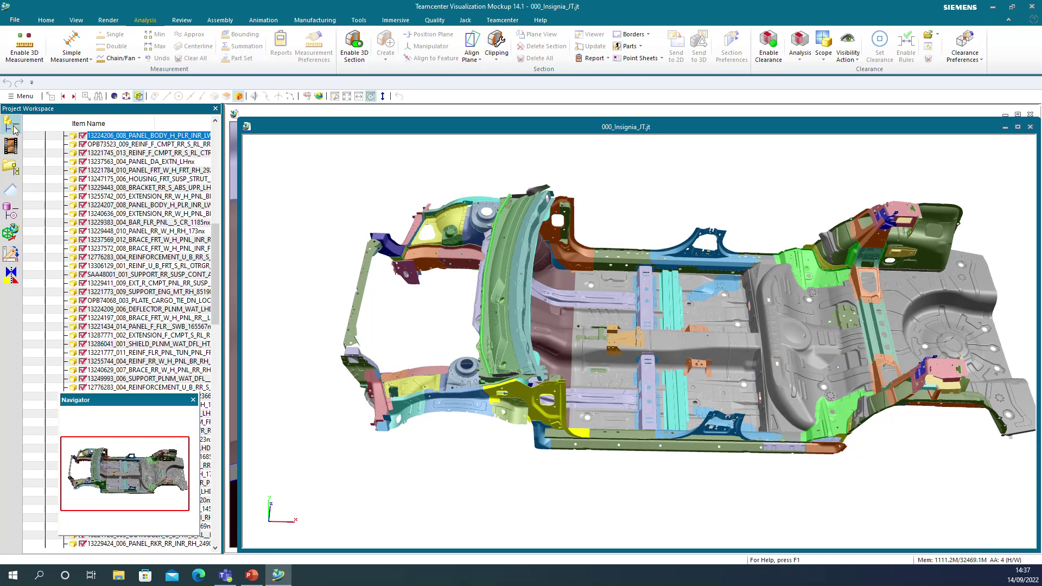
pyautogui.moveTo(216, 244); pyautogui.dragTo(201, 211)
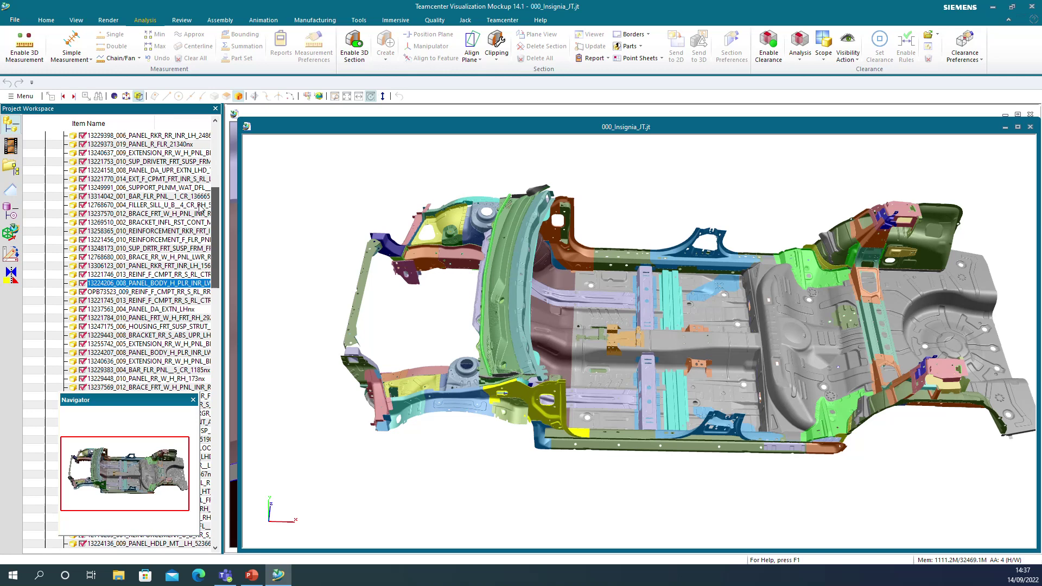
# Hide the cowl parts behind the engine bay, including the plenum water deflector shield and the hood weatherstrip
pyautogui.click(519, 272)
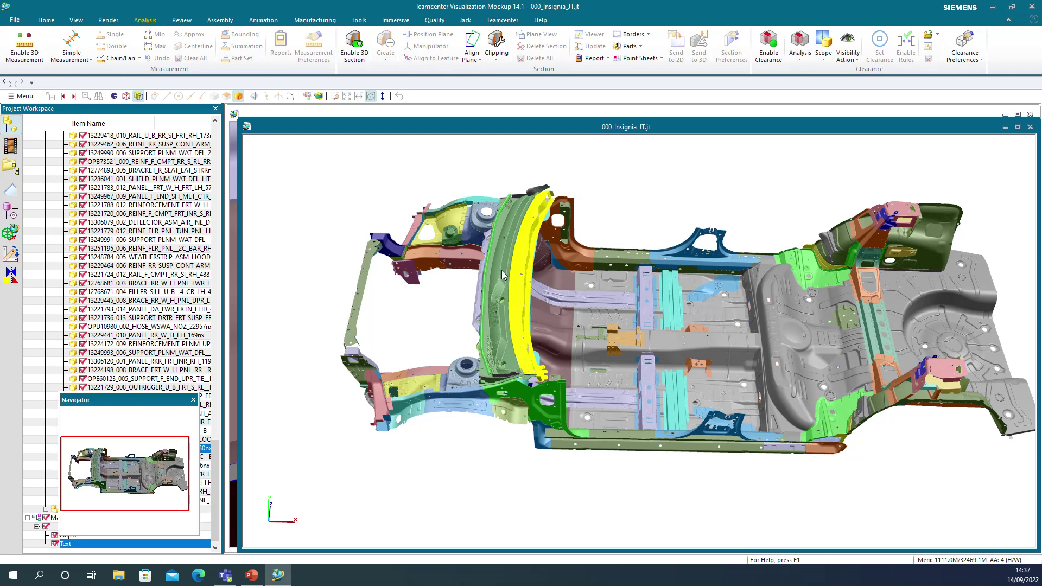
pyautogui.click(502, 271)
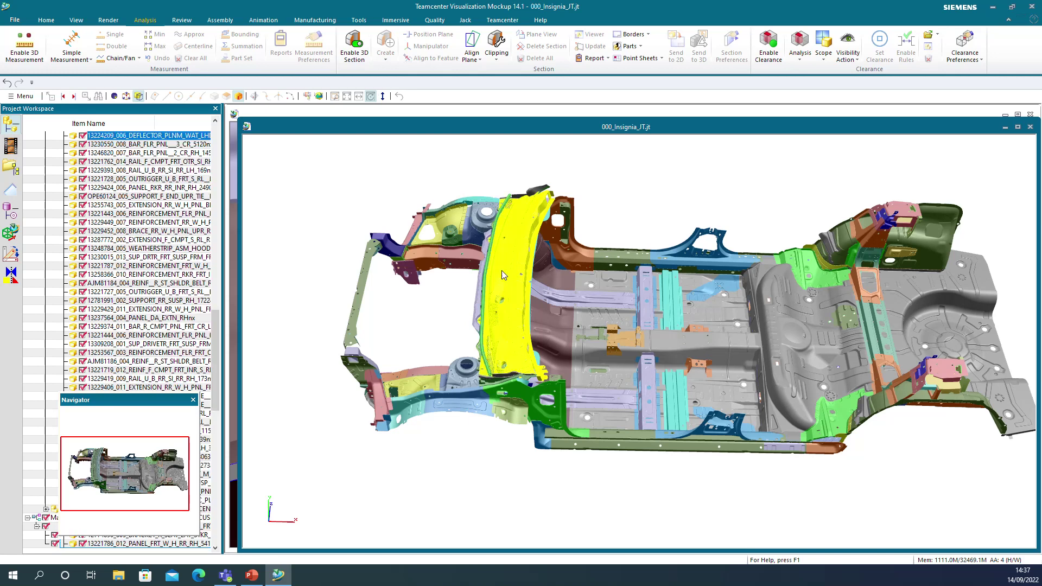
pyautogui.click(483, 294)
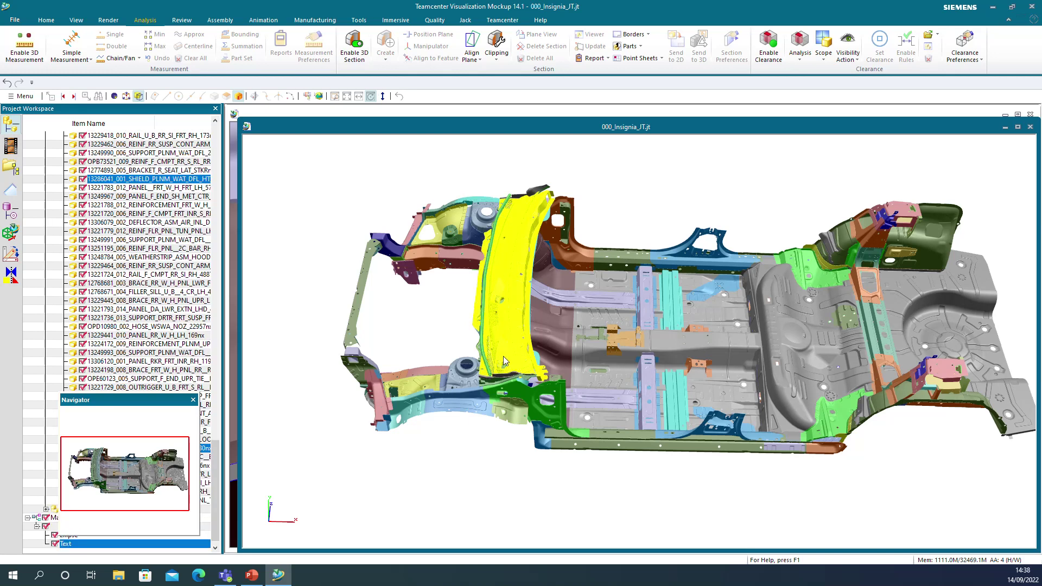
pyautogui.keyDown('ctrl'); pyautogui.click(485, 350); pyautogui.keyUp('ctrl')
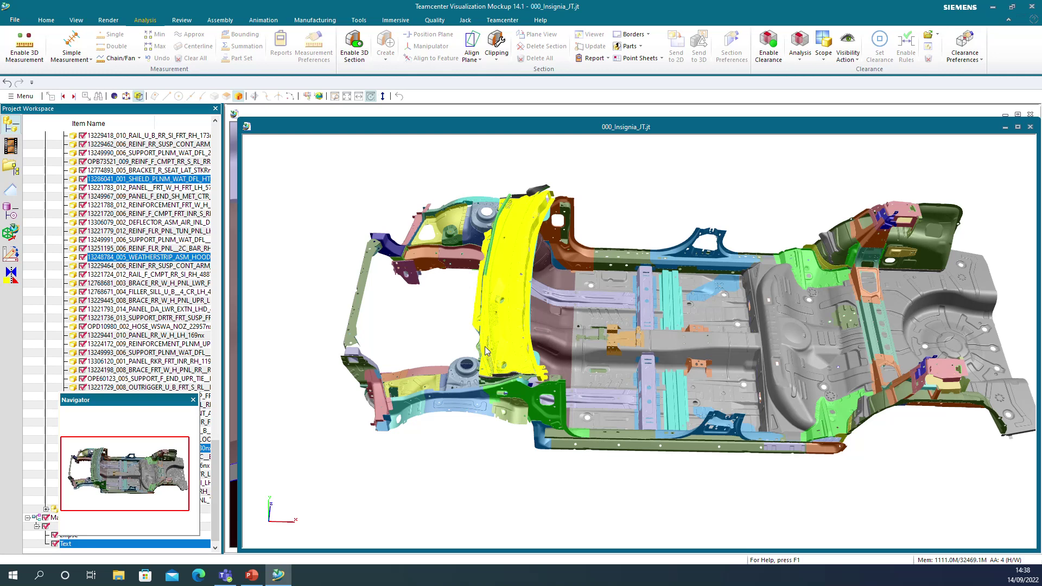
pyautogui.rightClick(726, 177)
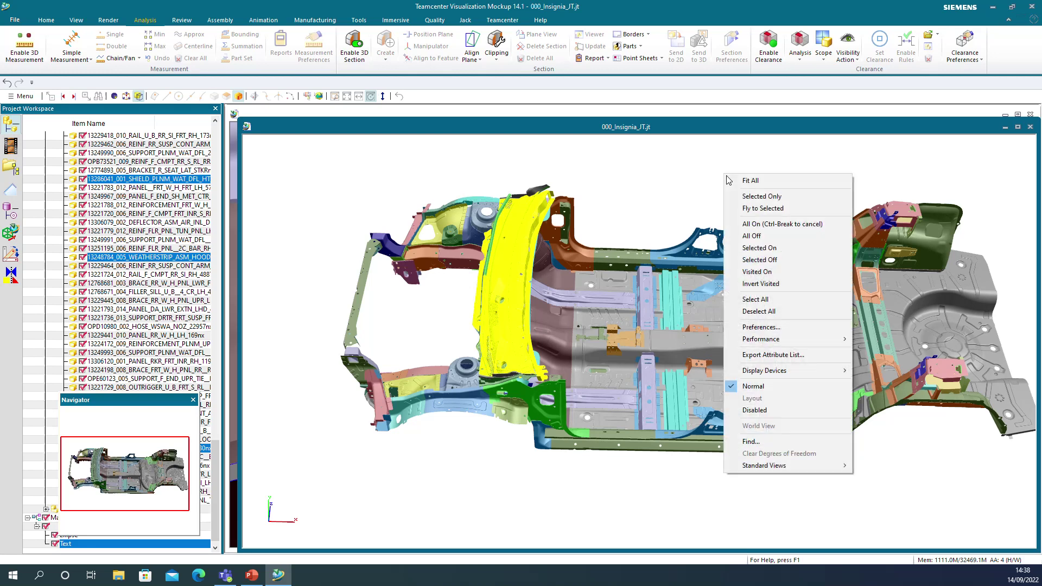
pyautogui.click(759, 261)
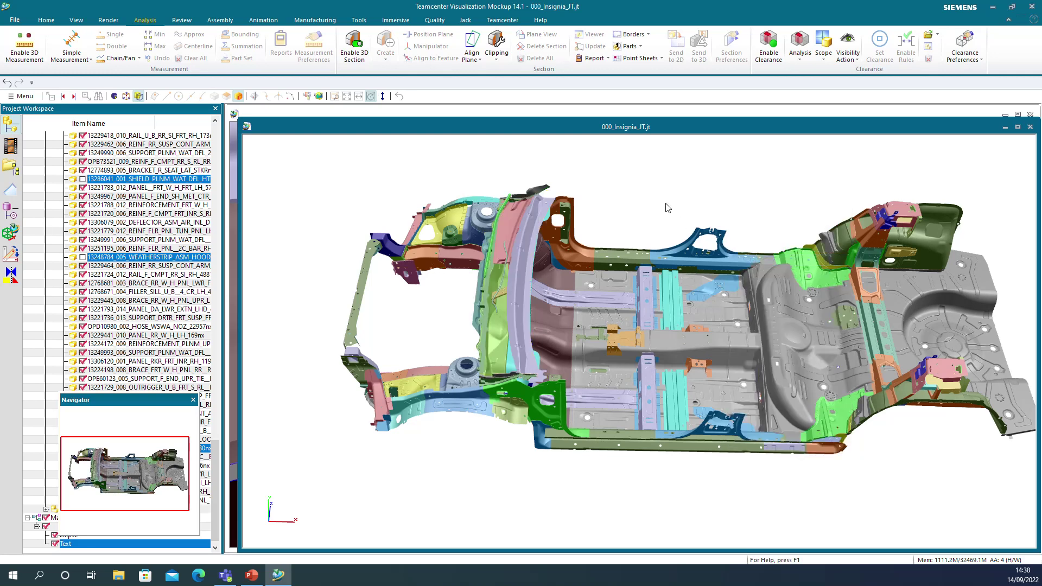
# Area-select the whole front end of the body, including the dash panel, and hide the selected parts
pyautogui.moveTo(575, 179); pyautogui.dragTo(567, 195)
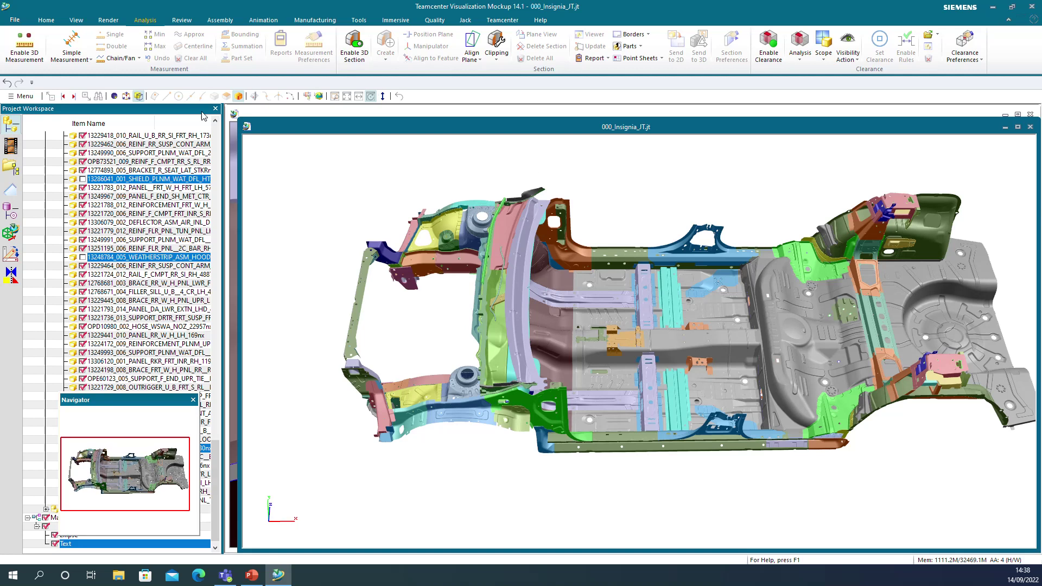
pyautogui.click(114, 97)
pyautogui.moveTo(292, 162); pyautogui.dragTo(606, 489)
pyautogui.rightClick(707, 188)
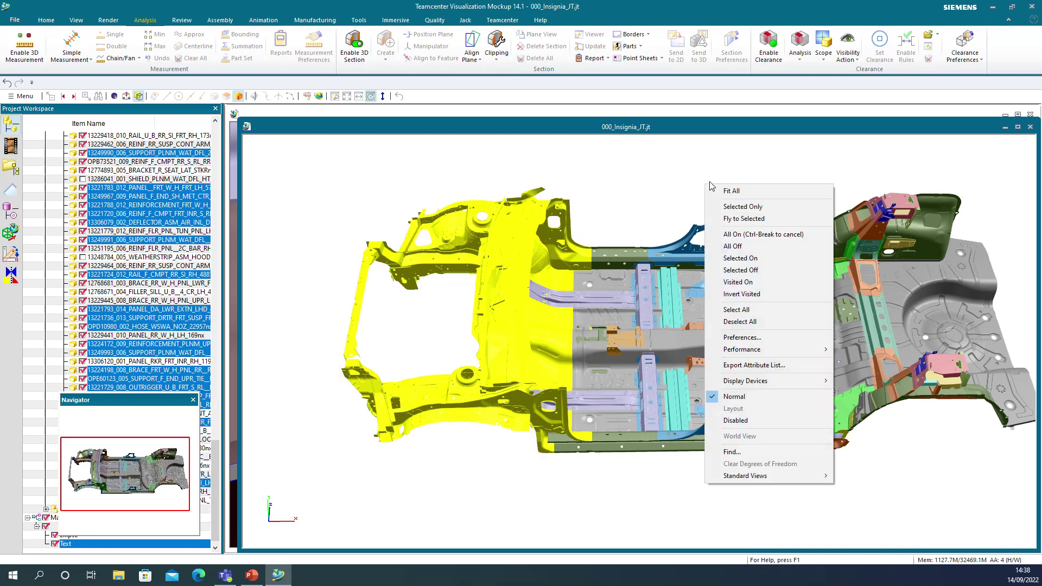
pyautogui.click(741, 267)
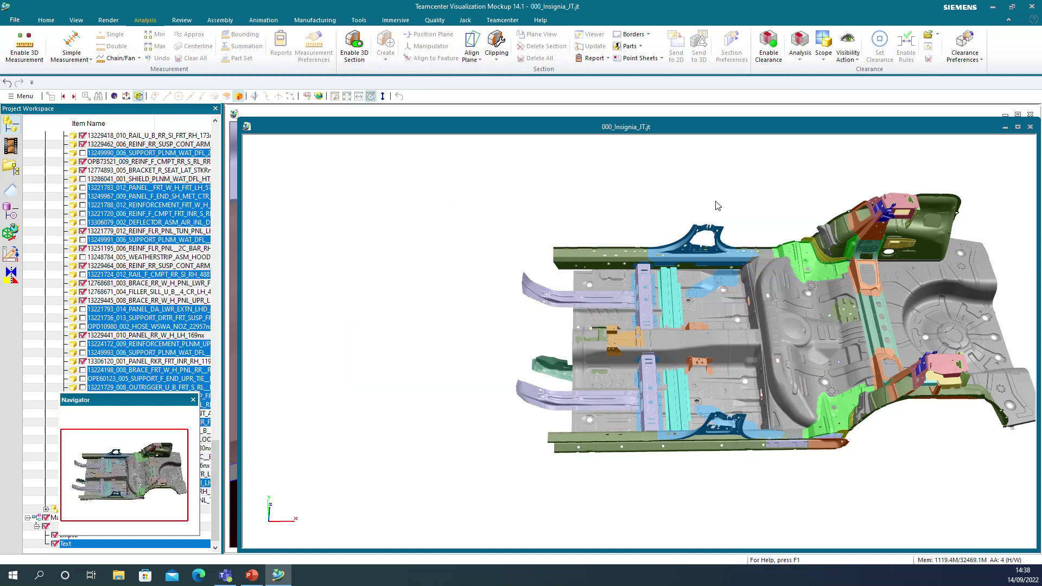
# Save the current view of the remaining floor and rear structure as a new snapshot
pyautogui.click(11, 146)
pyautogui.rightClick(117, 206)
pyautogui.click(158, 228)
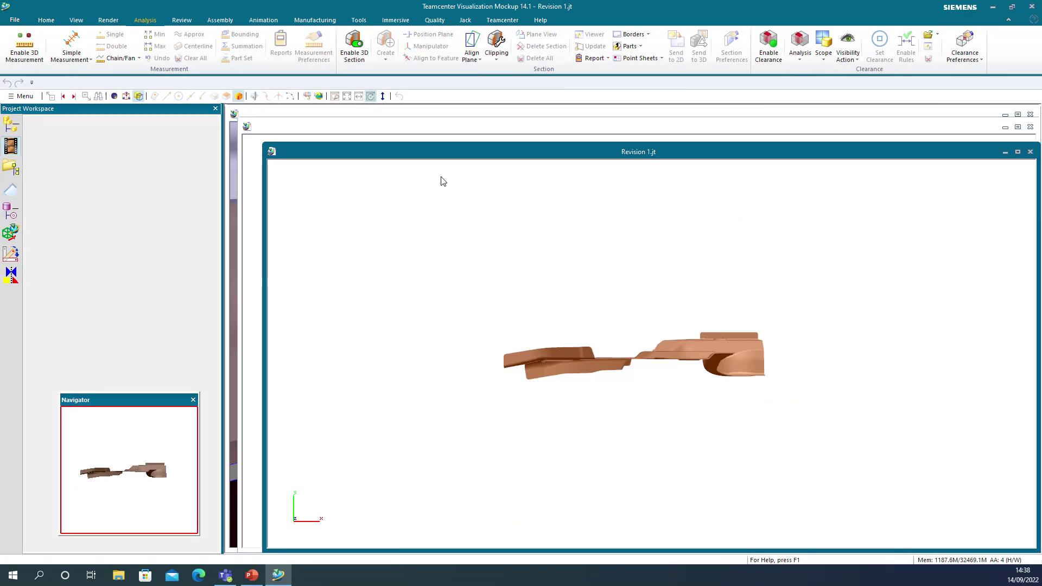
# Enable 3D comparison and set the Revision 1.jt panel as Part Group 1
pyautogui.click(183, 21)
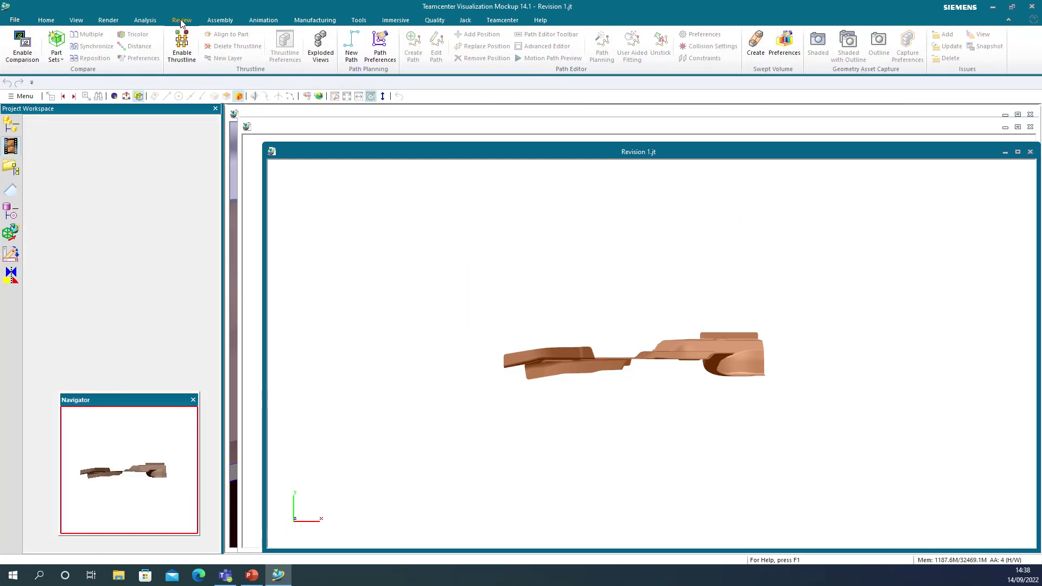
pyautogui.click(23, 46)
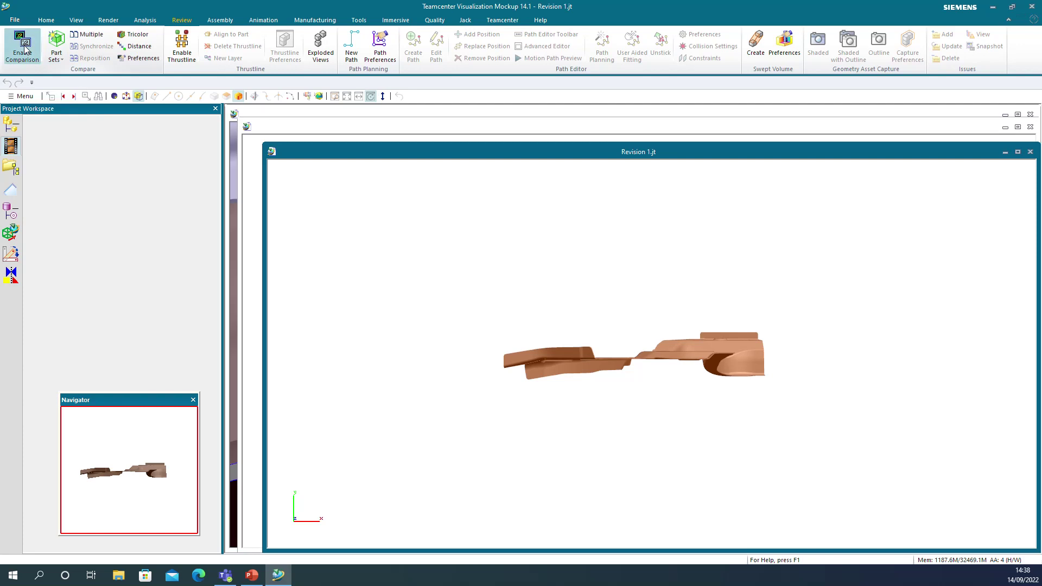
pyautogui.moveTo(647, 419); pyautogui.dragTo(621, 299)
pyautogui.click(621, 299)
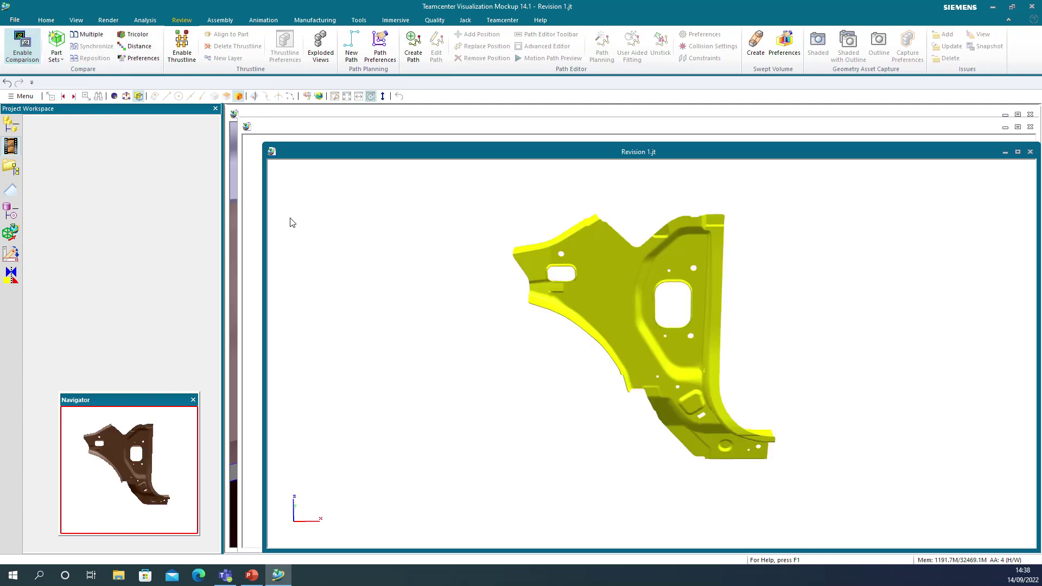
pyautogui.click(64, 60)
pyautogui.click(78, 76)
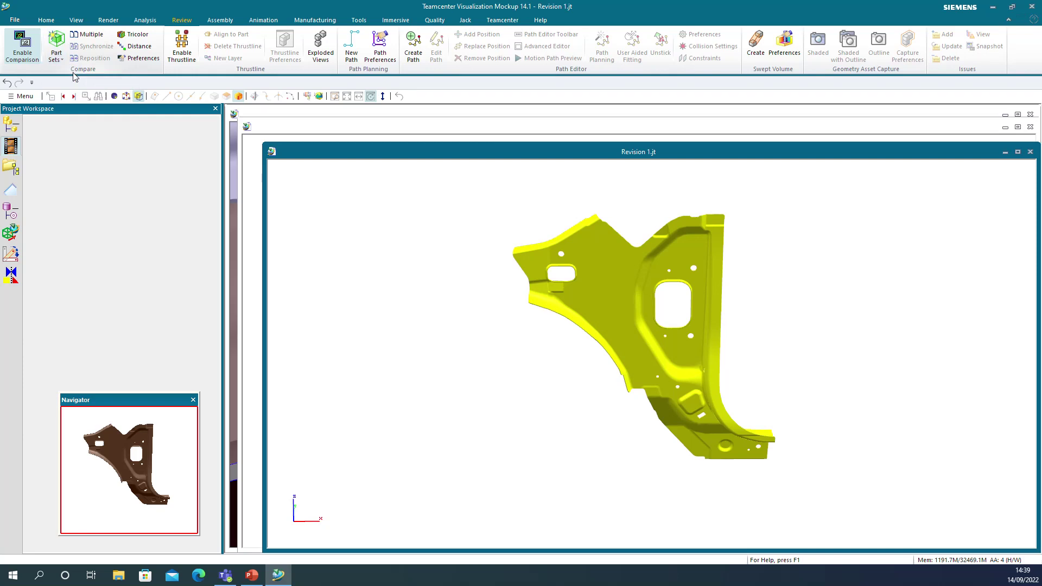
# In the 000_Insignia_JT.jt model, apply Snapshot 2 and set its single panel as Part Group 2
pyautogui.click(290, 131)
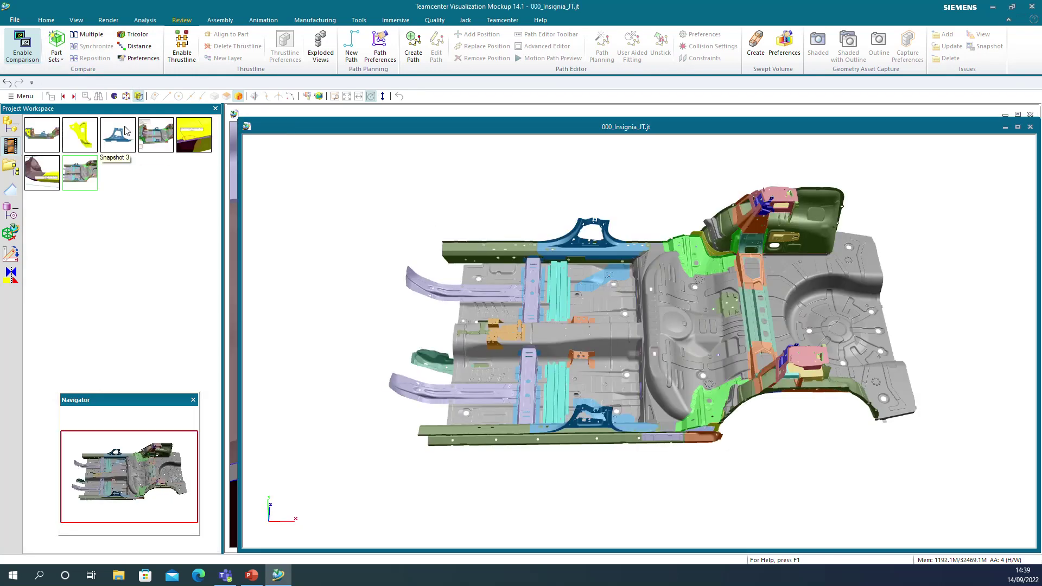
pyautogui.doubleClick(81, 135)
pyautogui.click(62, 62)
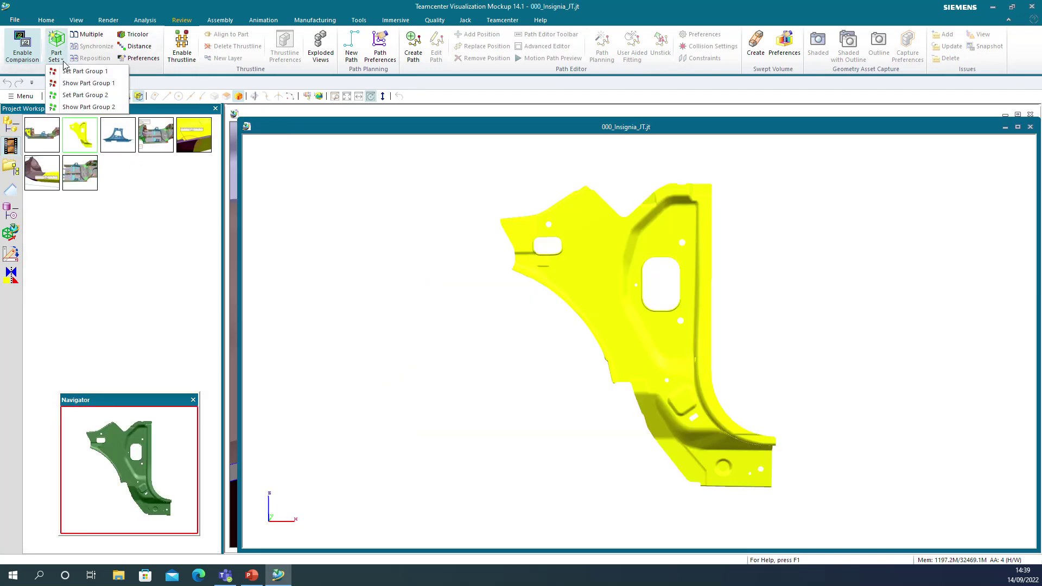
pyautogui.click(84, 96)
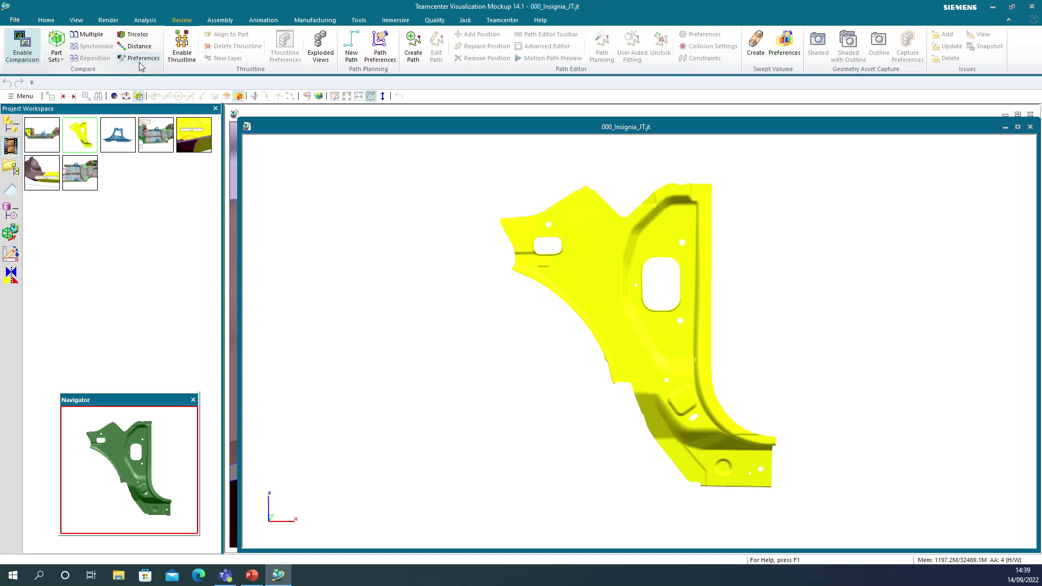
# Run a Tricolor comparison of the two part groups and orbit the result to face the panel
pyautogui.click(138, 36)
pyautogui.moveTo(695, 446); pyautogui.dragTo(879, 335)
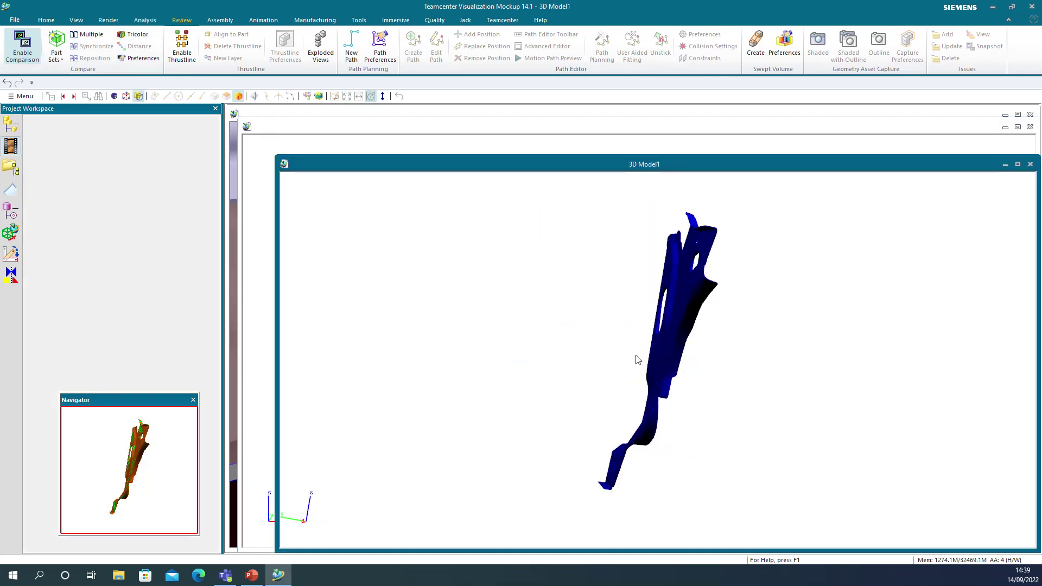
pyautogui.moveTo(637, 360); pyautogui.dragTo(938, 357)
pyautogui.moveTo(786, 382); pyautogui.dragTo(784, 416)
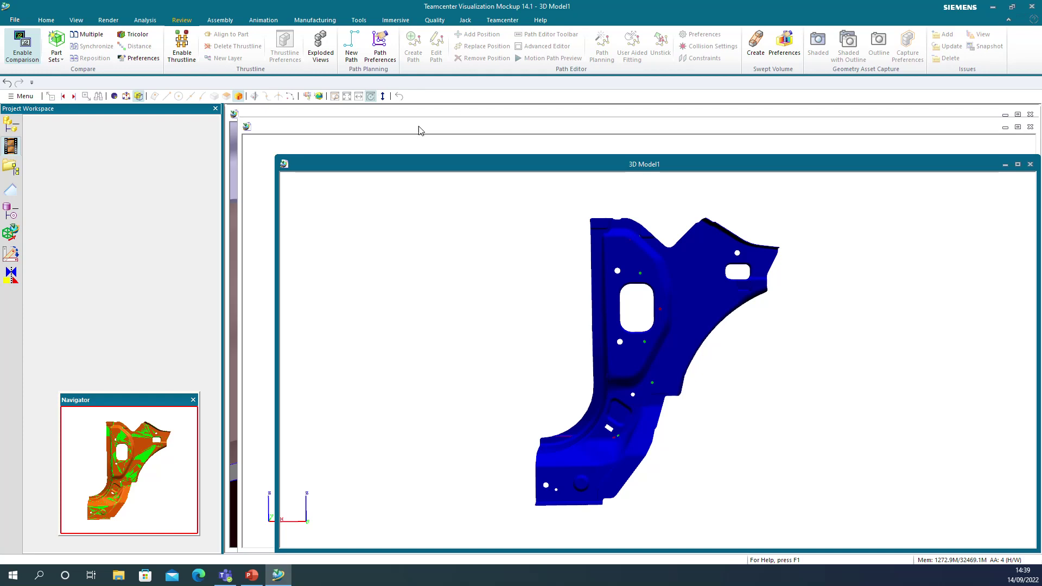
# Set the Tricolor comparison's Common Material transparency to about 0.6
pyautogui.click(144, 58)
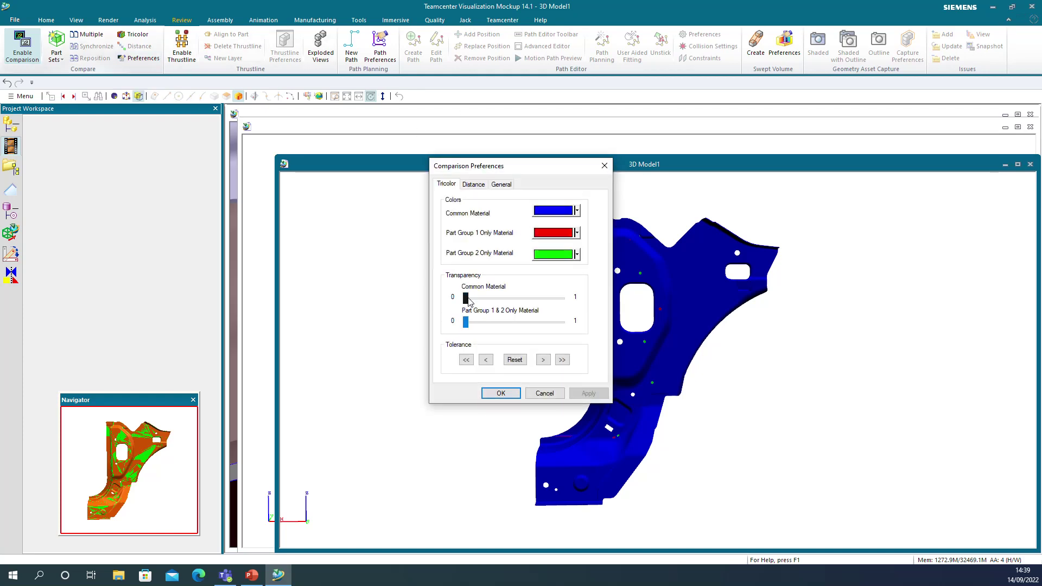
pyautogui.moveTo(468, 299); pyautogui.dragTo(525, 298)
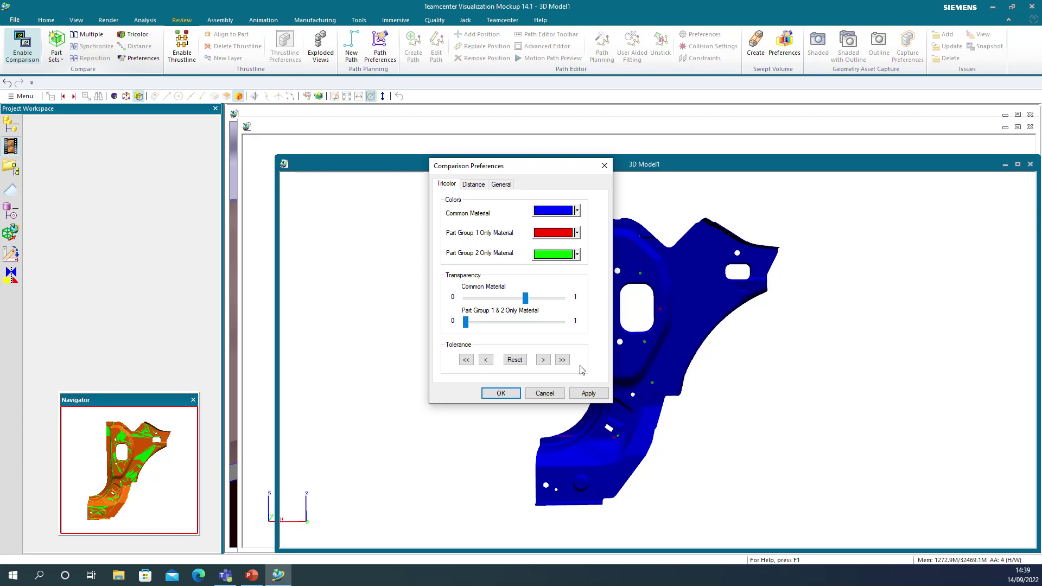
pyautogui.click(588, 393)
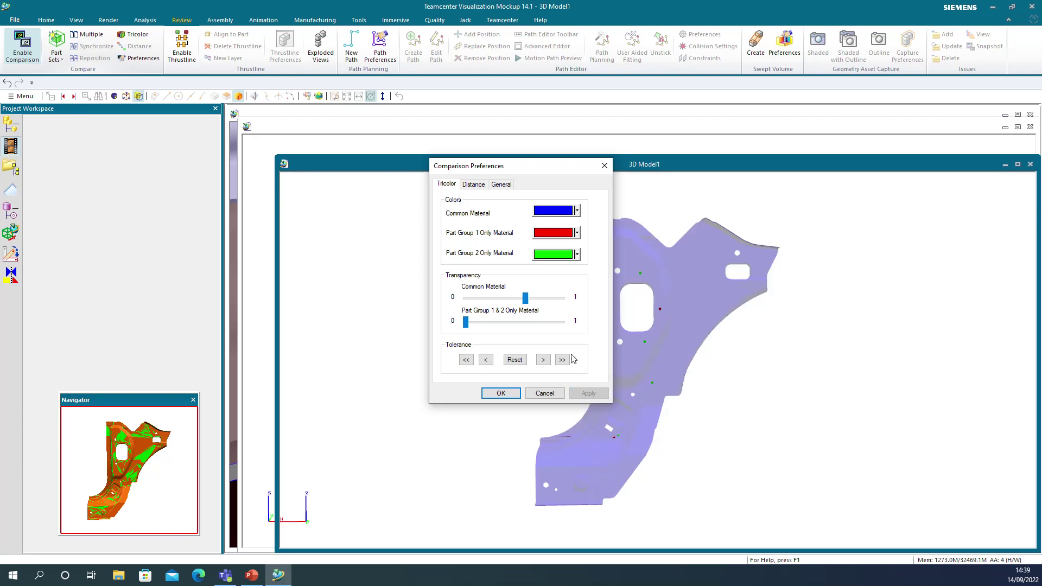
pyautogui.click(501, 393)
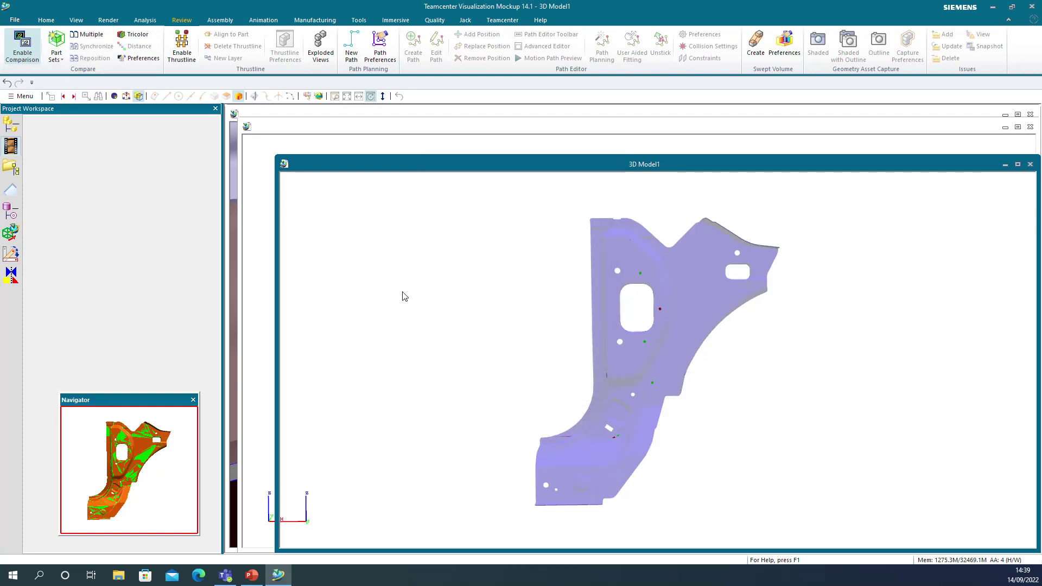
# Compare the 000_Insignia_JT.jt, Revision 1.jt and 3D Model1 windows side by side and synchronize their views
pyautogui.click(90, 36)
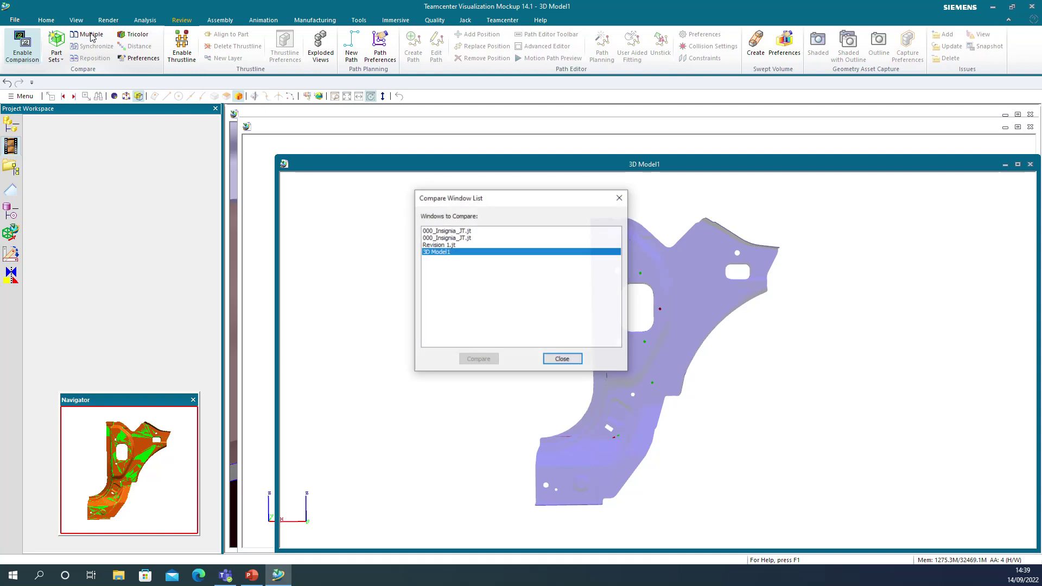
pyautogui.keyDown('shift'); pyautogui.click(446, 231); pyautogui.keyUp('shift')
pyautogui.click(478, 359)
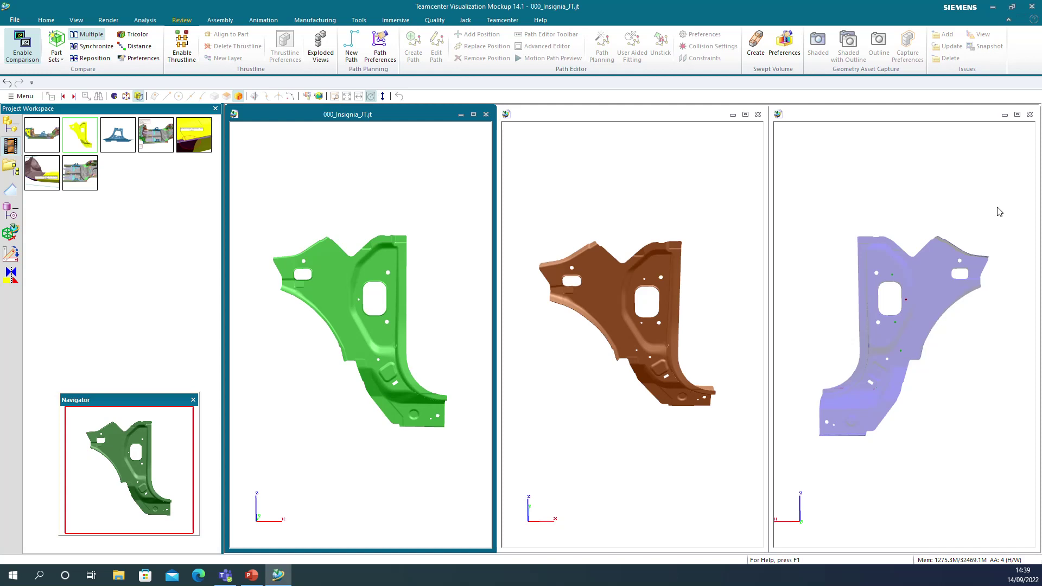
pyautogui.click(92, 46)
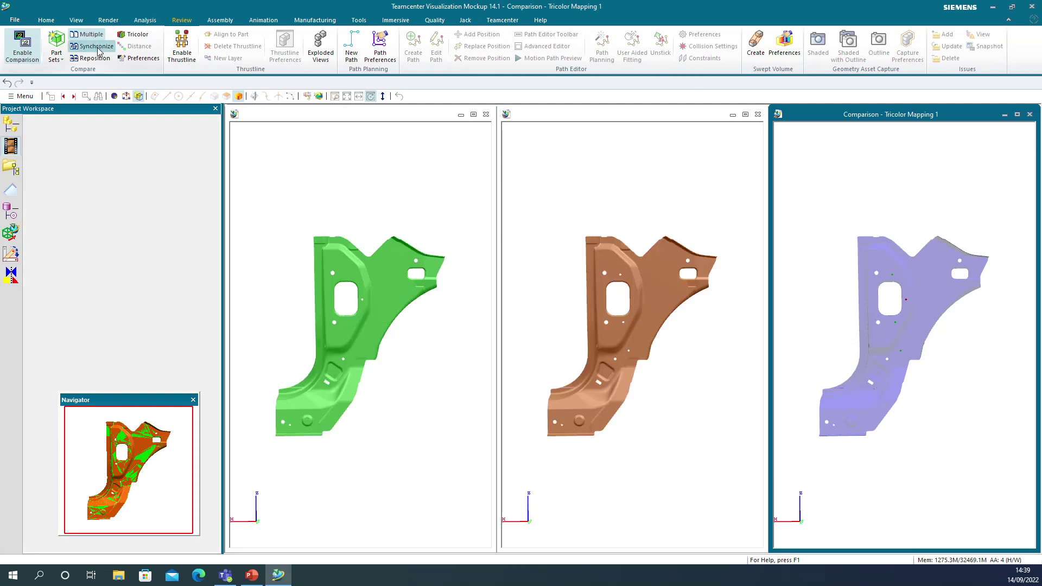
# Examine the small hole differences around the panel's large cutout in the synchronized comparison views
pyautogui.scroll(3, 915, 239)
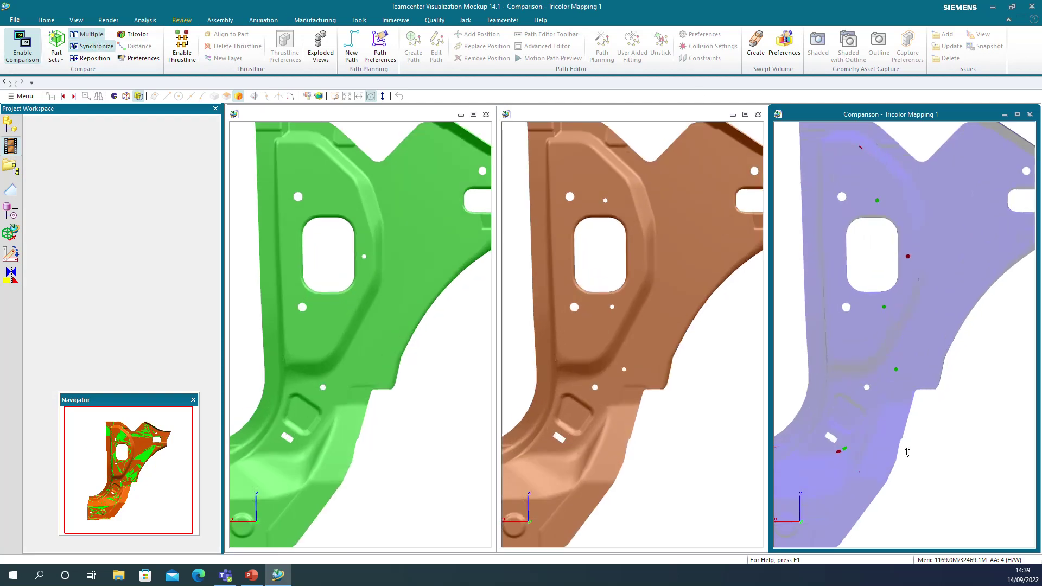
pyautogui.scroll(4, 868, 234)
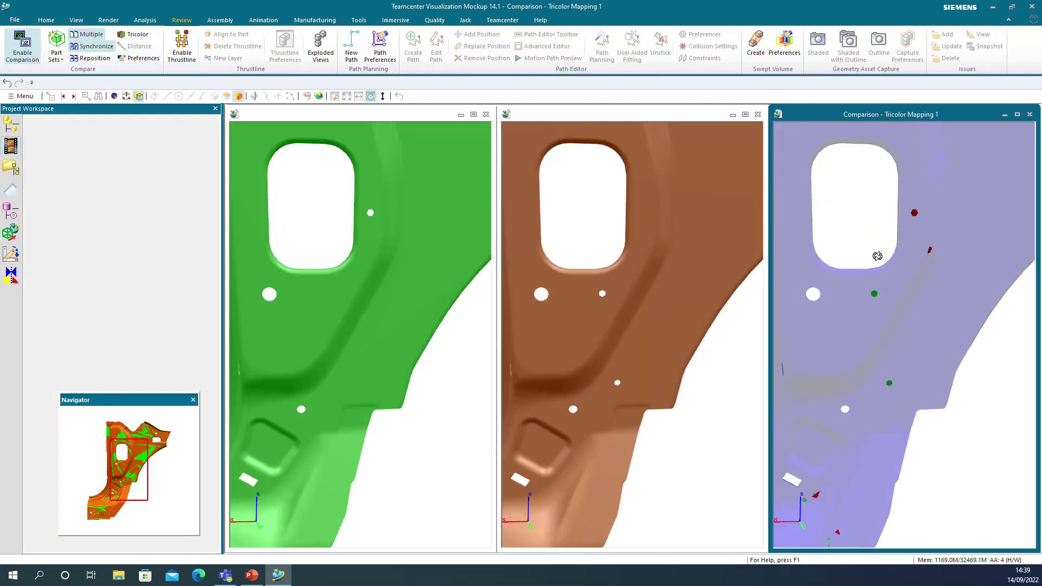
pyautogui.moveTo(875, 235); pyautogui.dragTo(935, 312, button='middle')
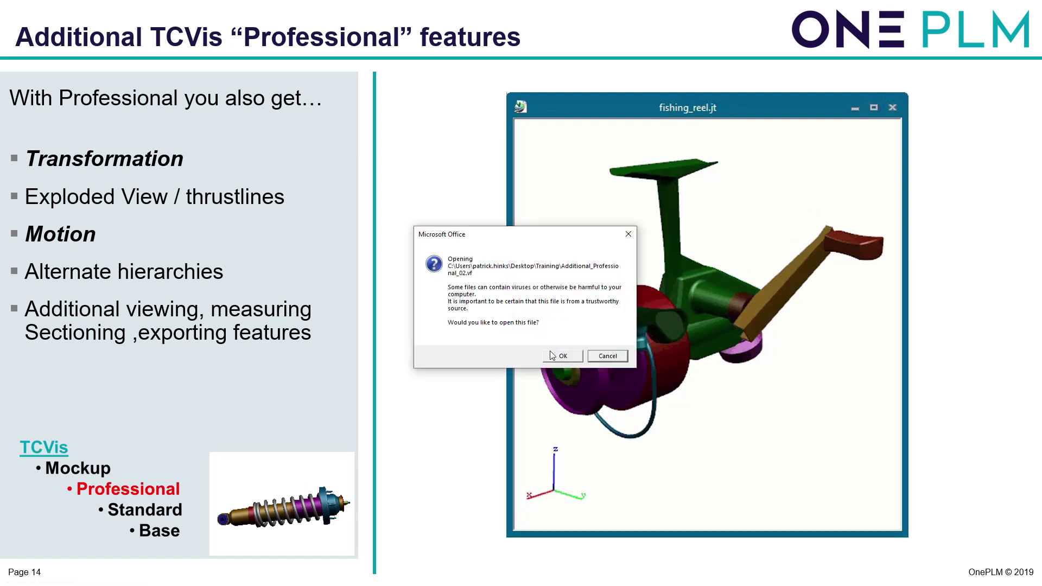
# Open the Additional_Professional_02.vf session from the presentation and merge it into the open session, reusing existing windows
pyautogui.click(555, 358)
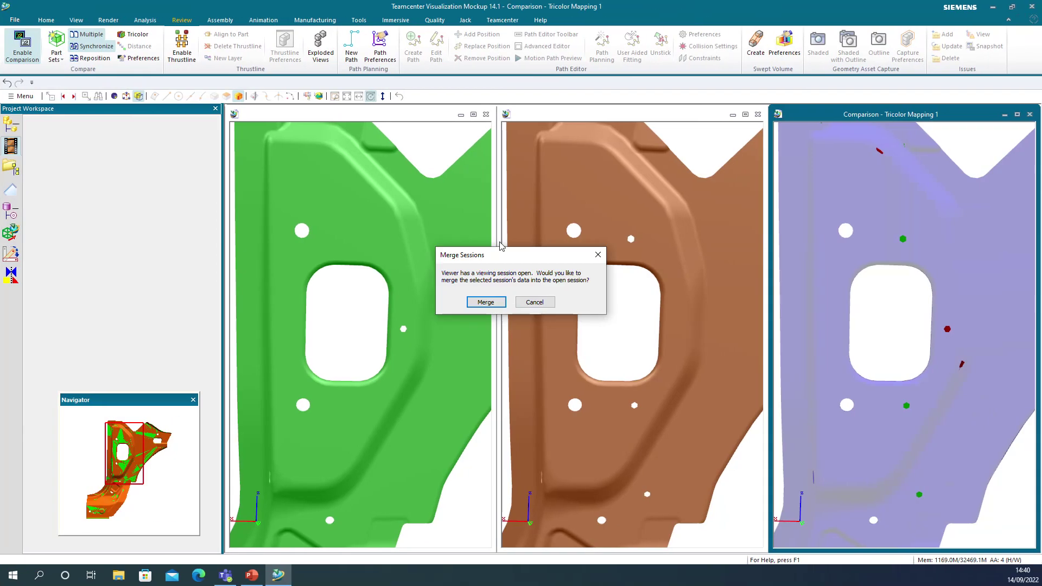
pyautogui.click(498, 300)
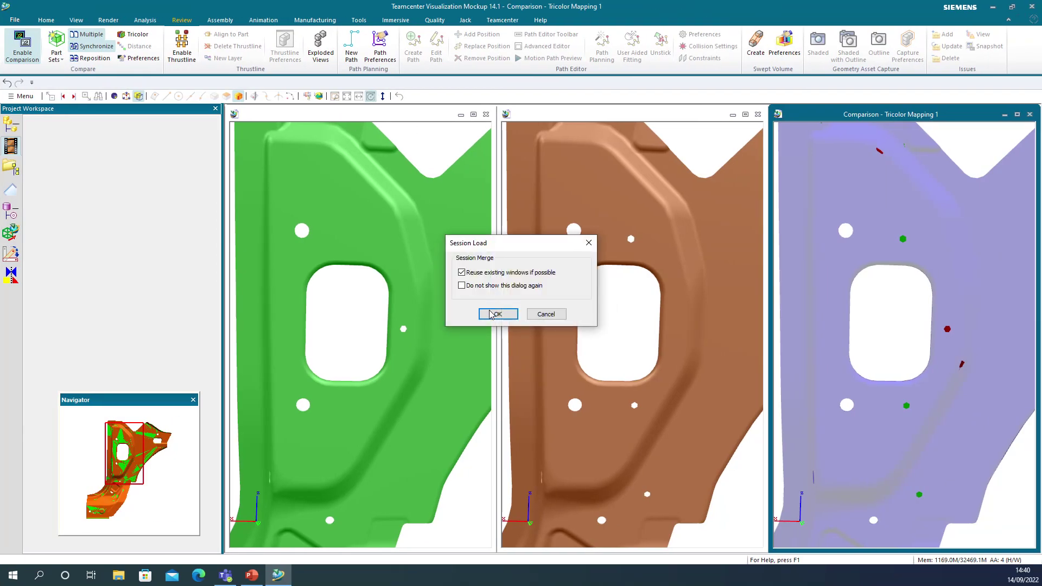
pyautogui.click(491, 313)
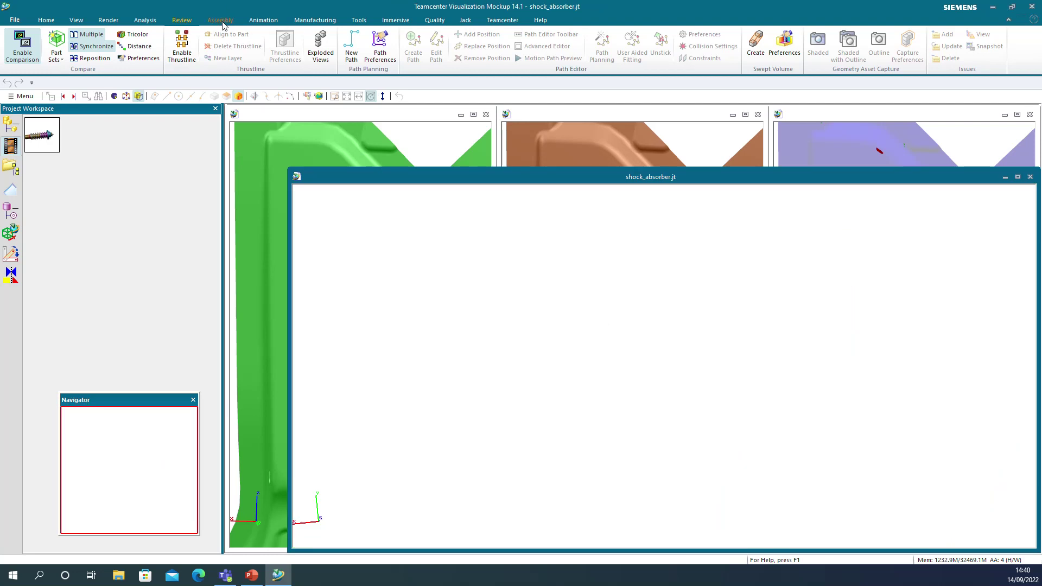
# Enlarge the shock_absorber.jt window and apply its saved snapshot to show the assembly
pyautogui.click(221, 21)
pyautogui.moveTo(287, 169); pyautogui.dragTo(253, 123)
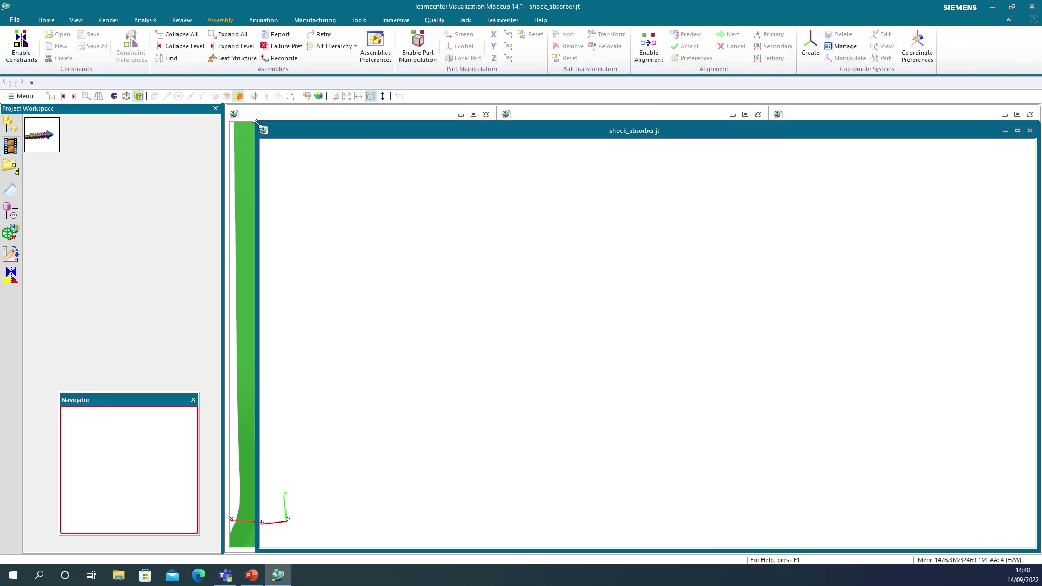
pyautogui.doubleClick(44, 136)
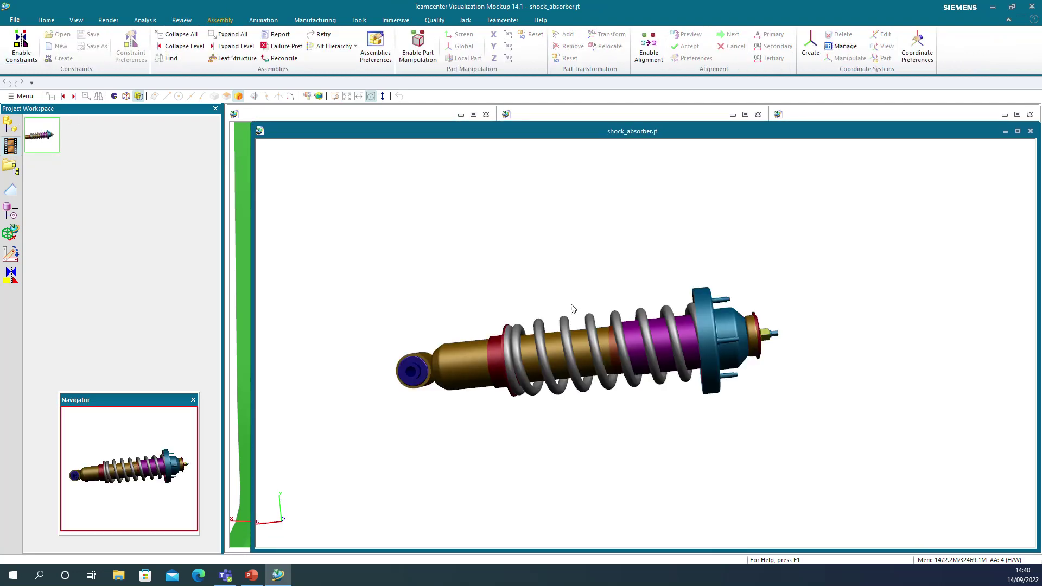
# Use a part transformation manipulator to move the end nut -90 mm along X and rotate it 150° about X, and remove the manipulator
pyautogui.moveTo(743, 230); pyautogui.dragTo(589, 251)
pyautogui.scroll(5, 585, 251)
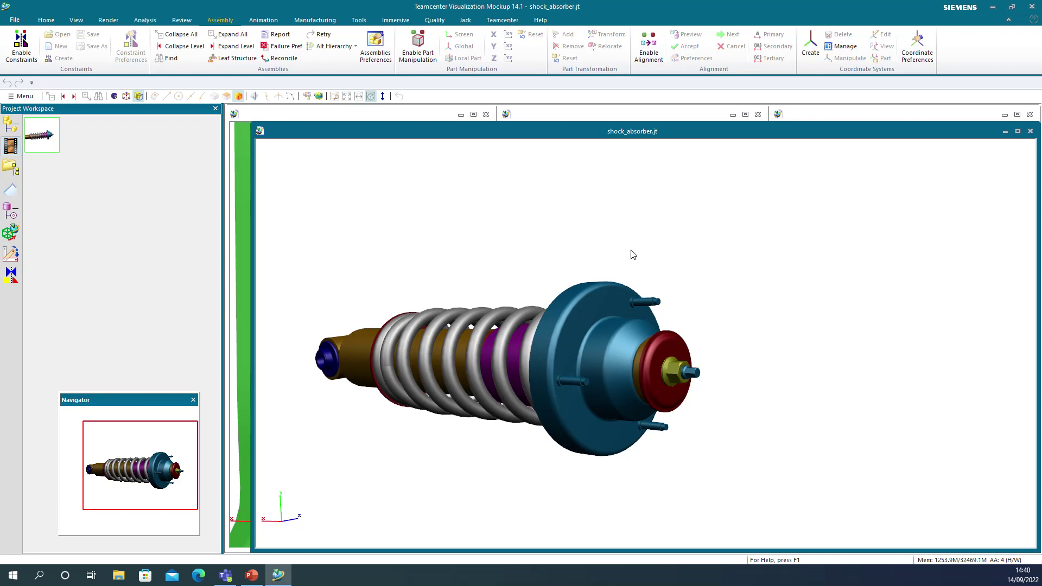
pyautogui.click(680, 373)
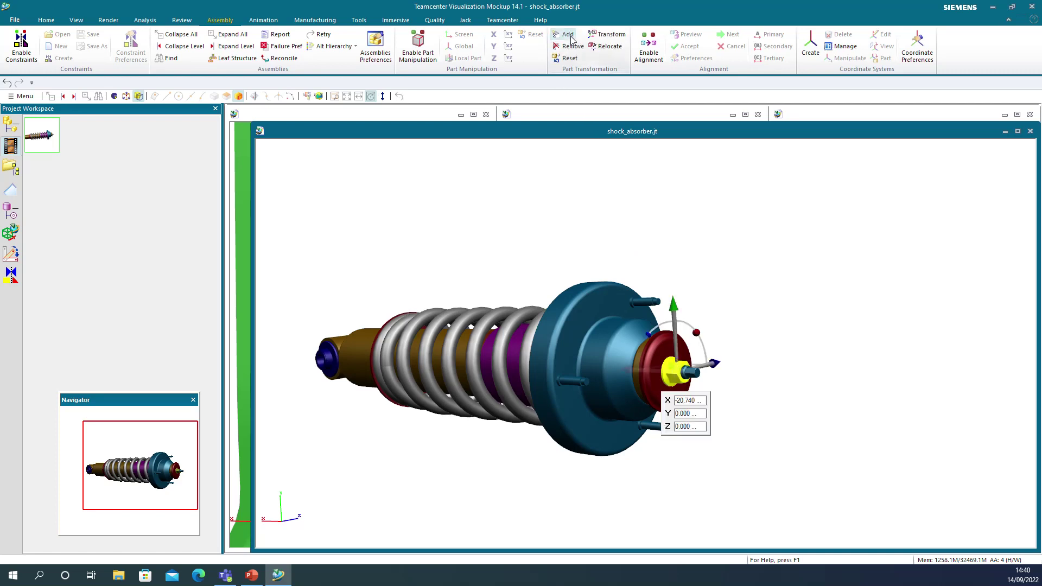
pyautogui.click(665, 372)
pyautogui.moveTo(666, 372); pyautogui.dragTo(754, 396)
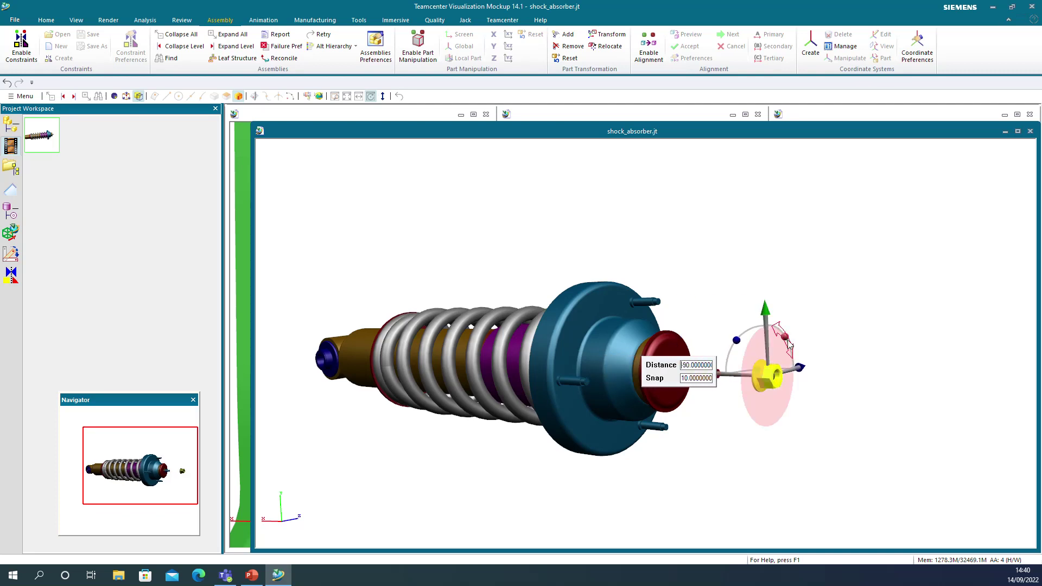
pyautogui.moveTo(785, 337); pyautogui.dragTo(750, 393)
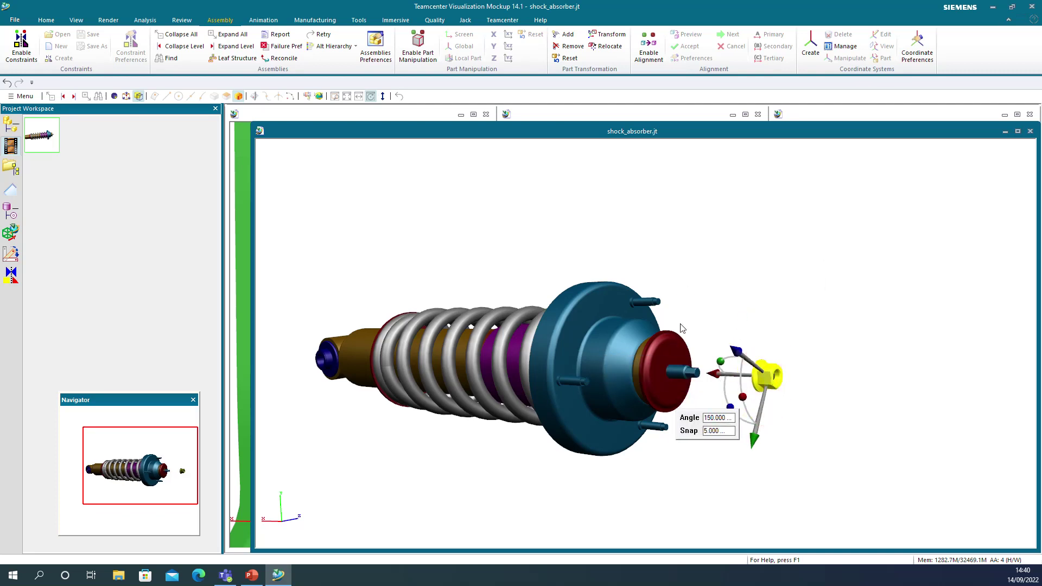
pyautogui.click(574, 47)
# Translate the red washer at the shock absorber's end by -50 mm along the global X axis with Part Transformation
pyautogui.click(608, 35)
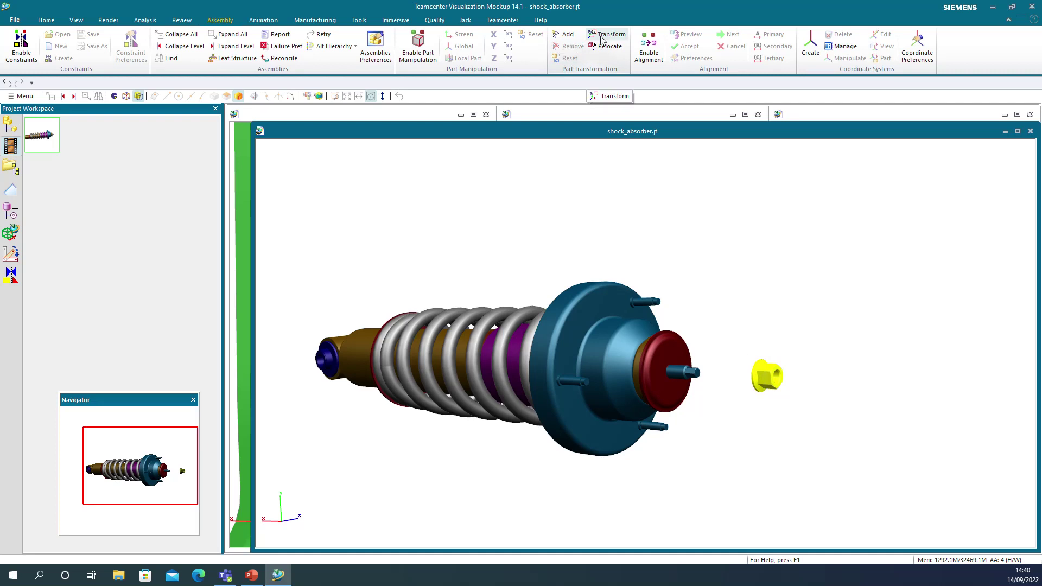
pyautogui.moveTo(568, 155); pyautogui.dragTo(477, 171)
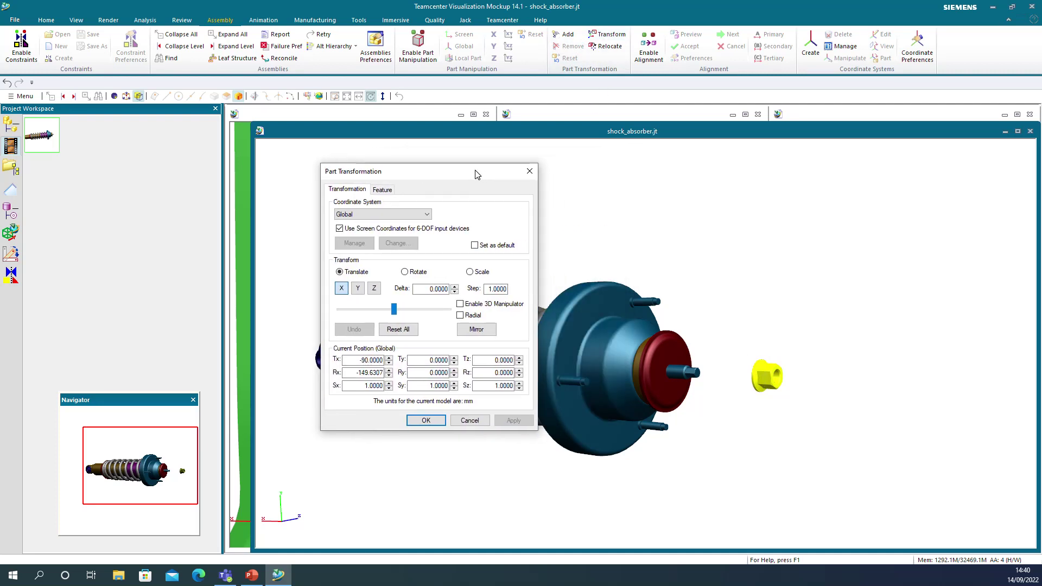
pyautogui.click(663, 354)
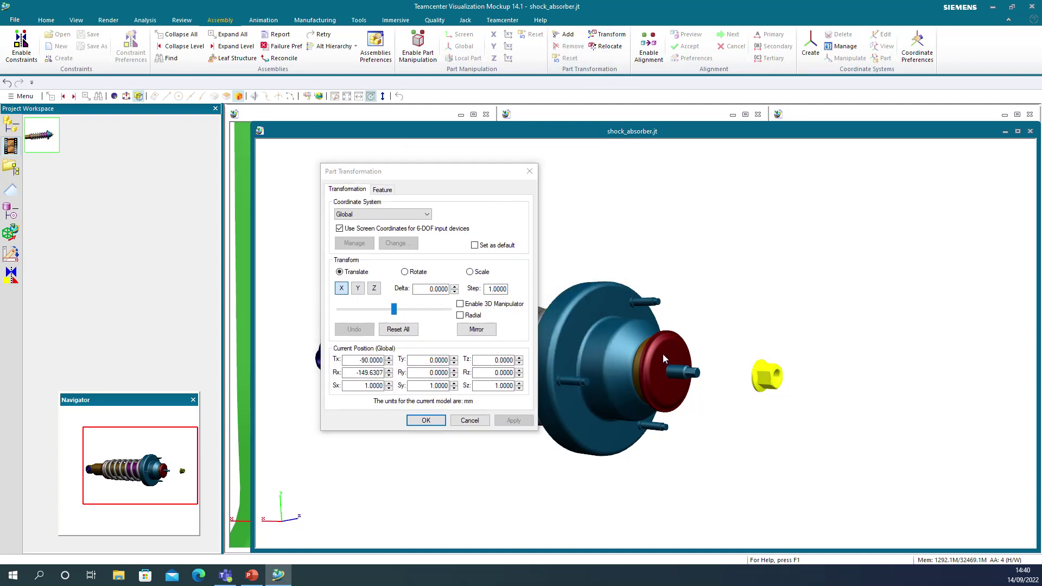
pyautogui.click(406, 273)
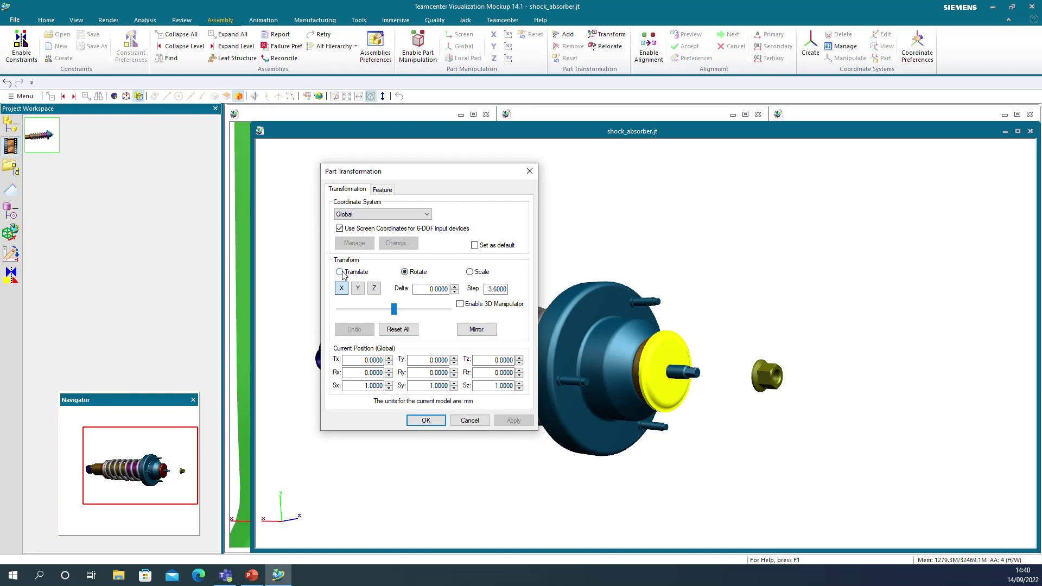
pyautogui.click(374, 288)
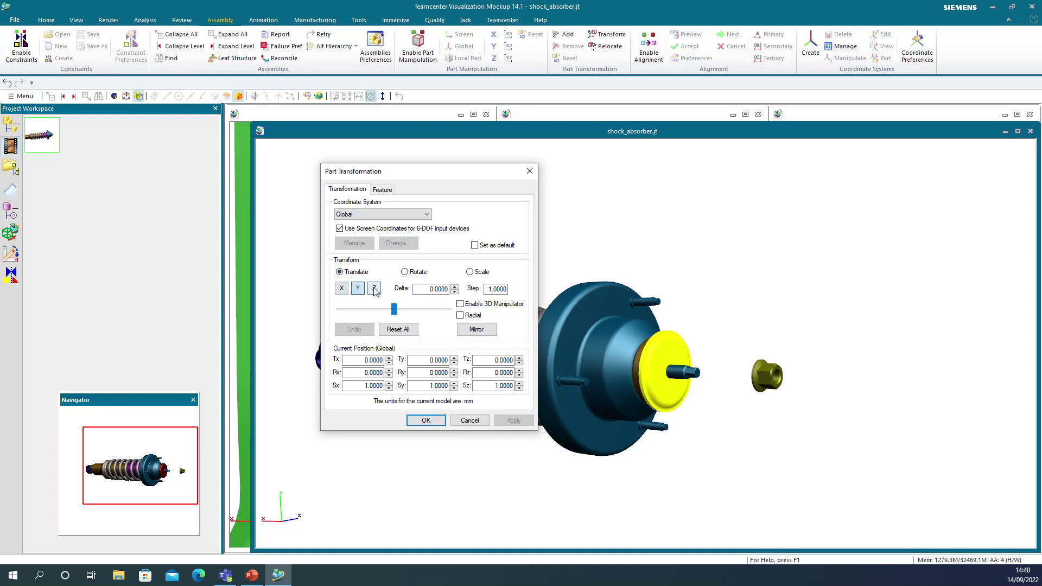
pyautogui.click(343, 289)
pyautogui.moveTo(395, 312); pyautogui.dragTo(331, 312)
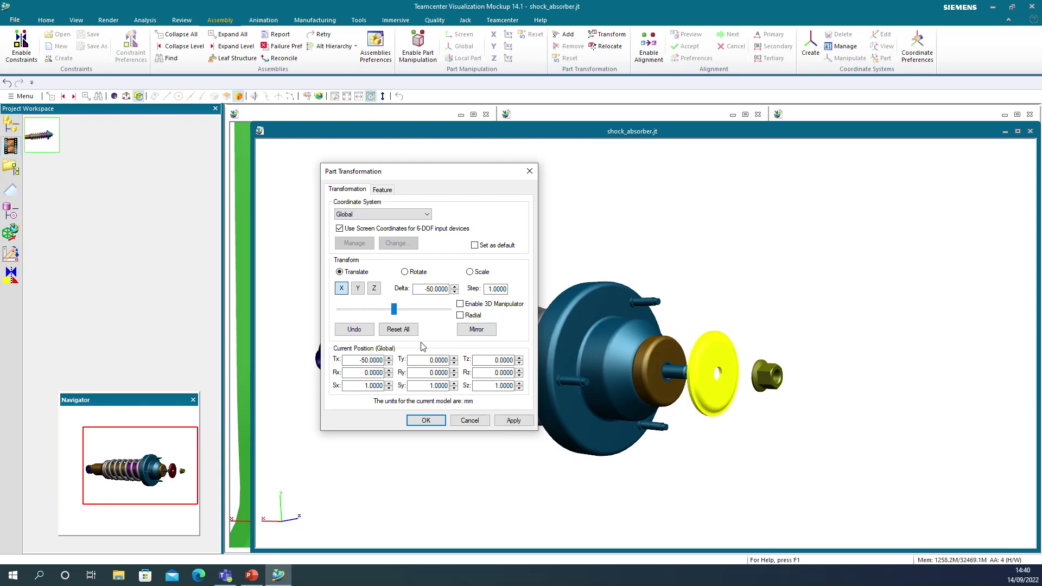
pyautogui.click(432, 422)
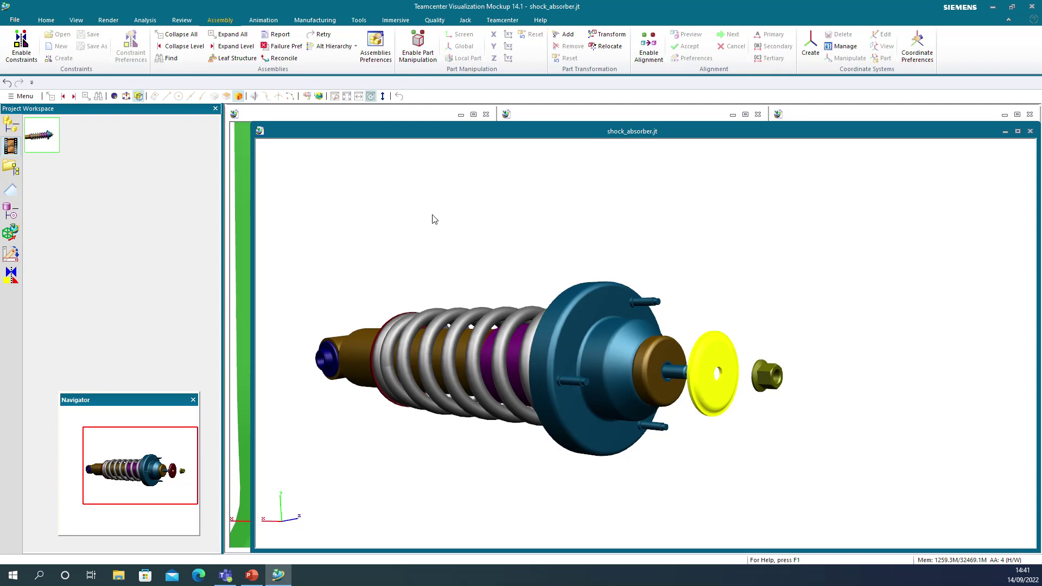
# Create a motion file for the red washer with a new key frame translated 50 mm in X
pyautogui.click(13, 255)
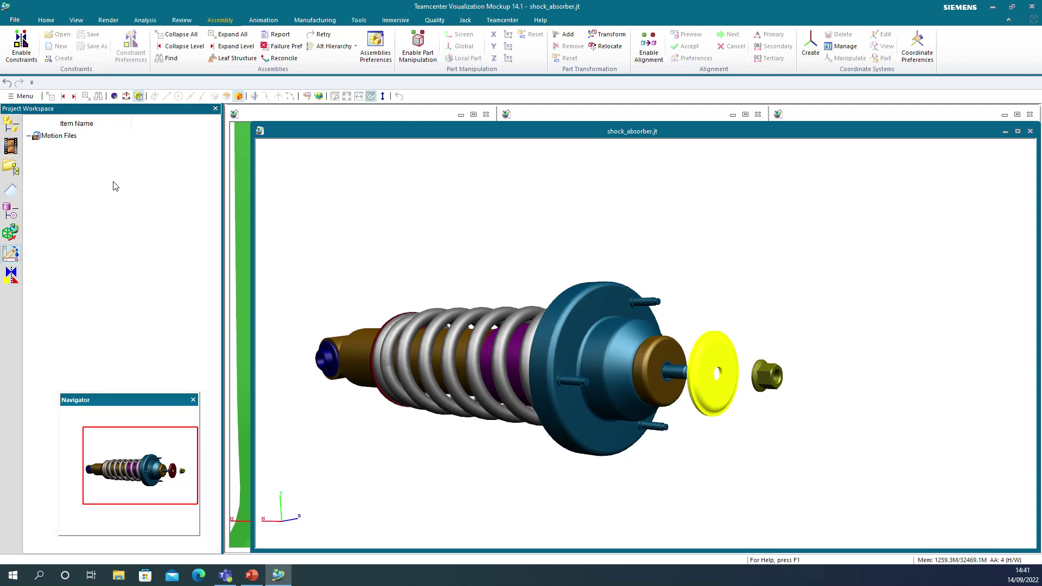
pyautogui.rightClick(69, 138)
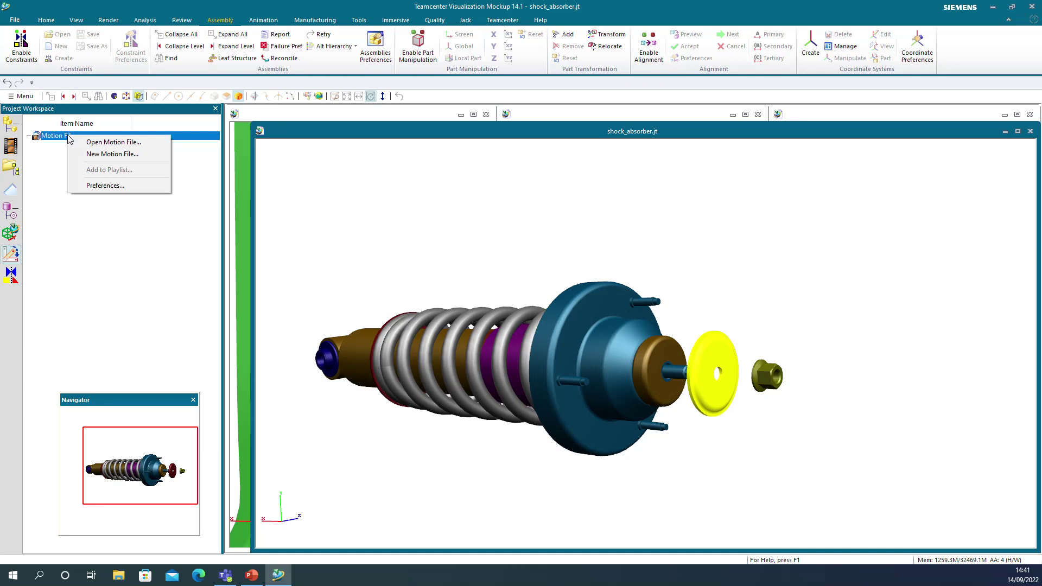
pyautogui.click(111, 154)
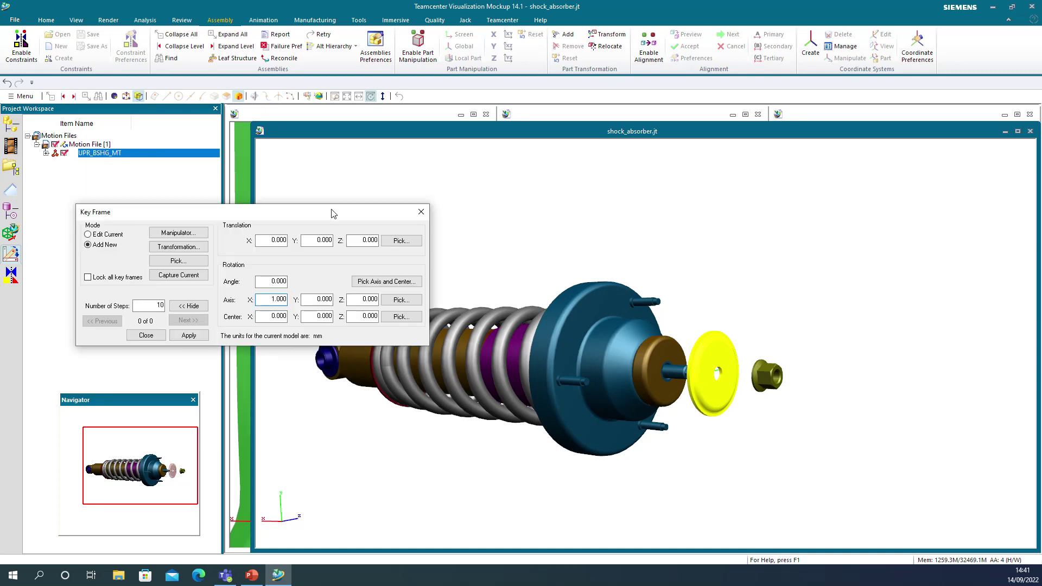
pyautogui.moveTo(333, 213); pyautogui.dragTo(390, 191)
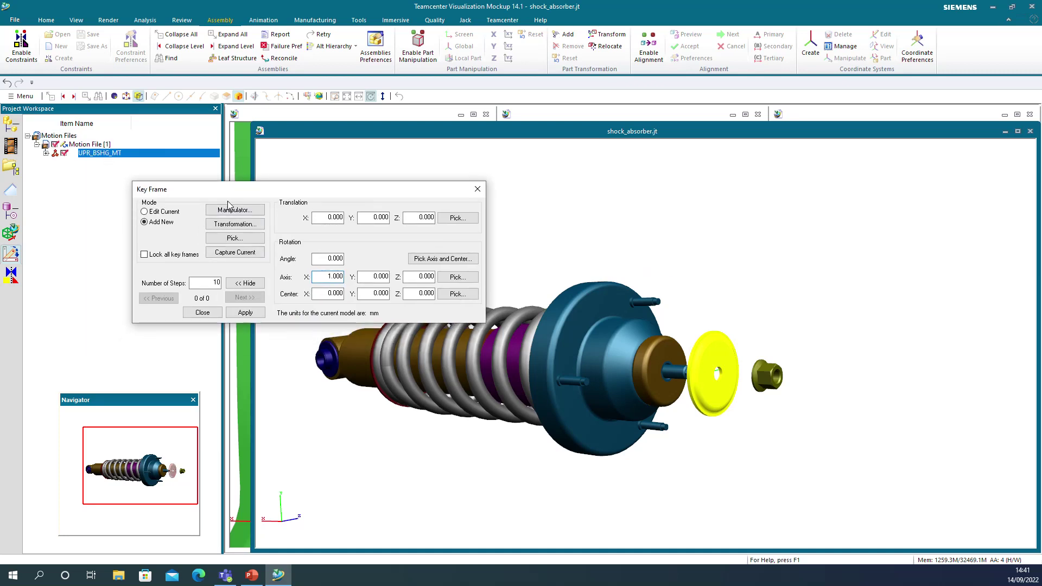
pyautogui.click(326, 218)
pyautogui.write('5')
pyautogui.click(239, 314)
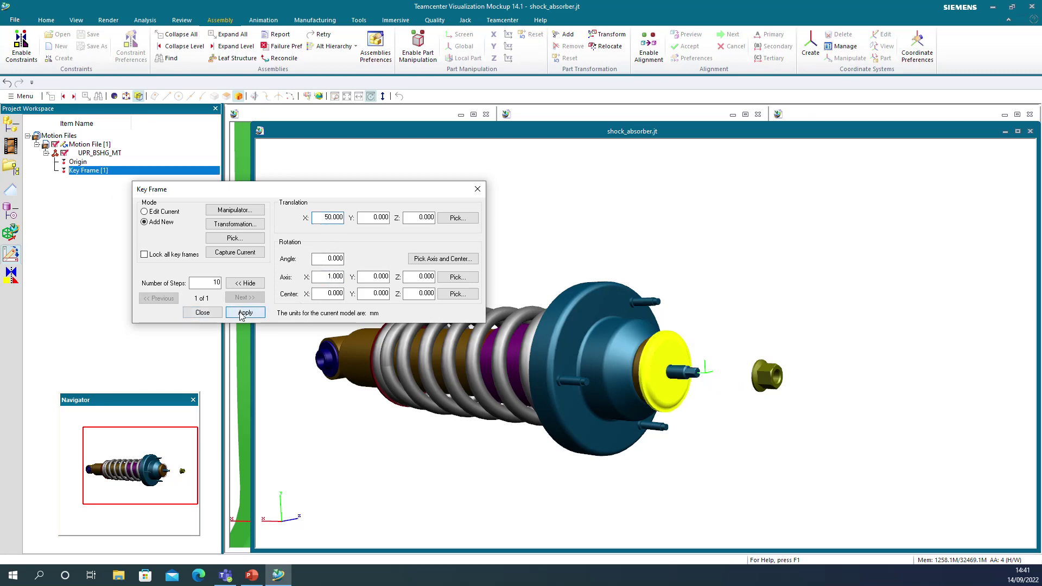
pyautogui.click(202, 313)
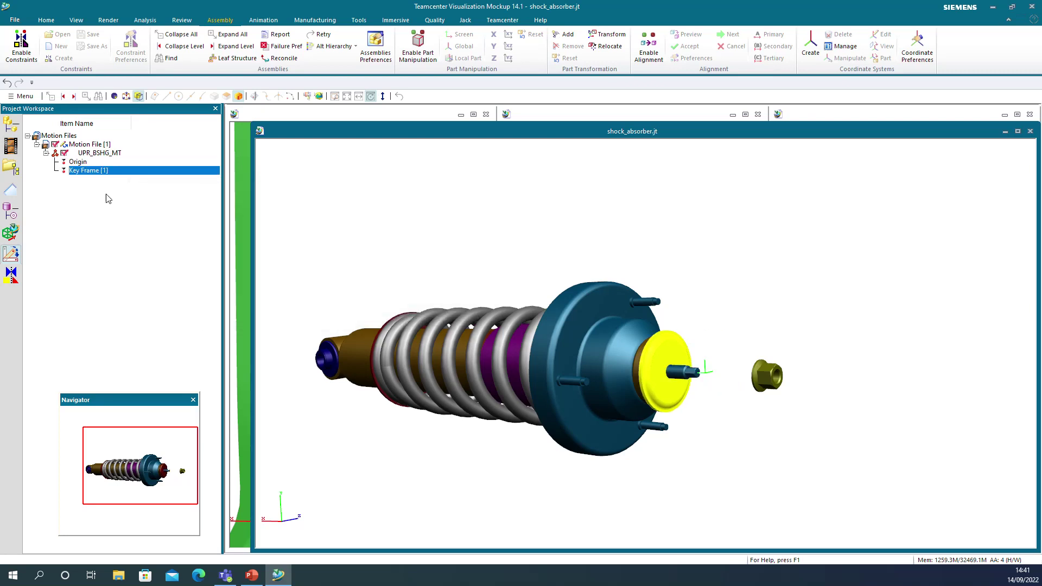
# Preview the washer's motion by switching between its Origin and Key Frame [1] positions
pyautogui.click(82, 163)
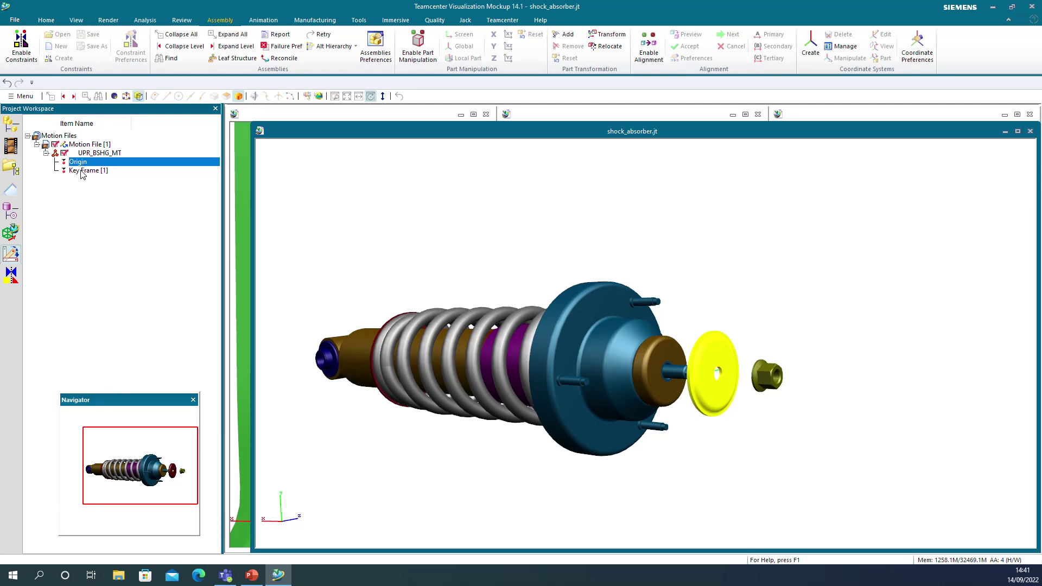
pyautogui.click(82, 172)
pyautogui.click(79, 162)
pyautogui.click(84, 171)
# Create a second motion file for the nut with a new key frame translated 90 mm in X
pyautogui.click(769, 379)
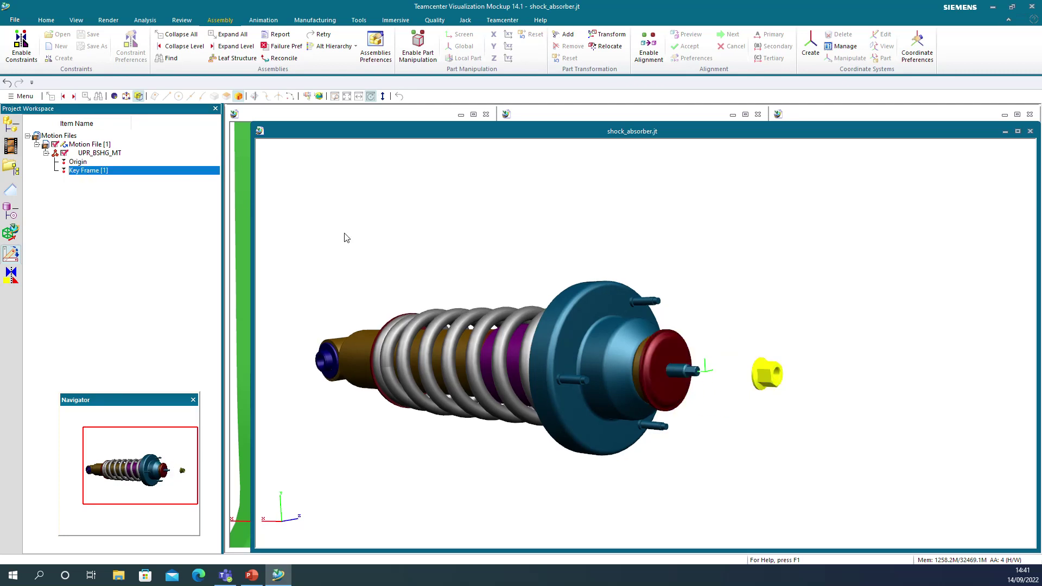
pyautogui.rightClick(74, 139)
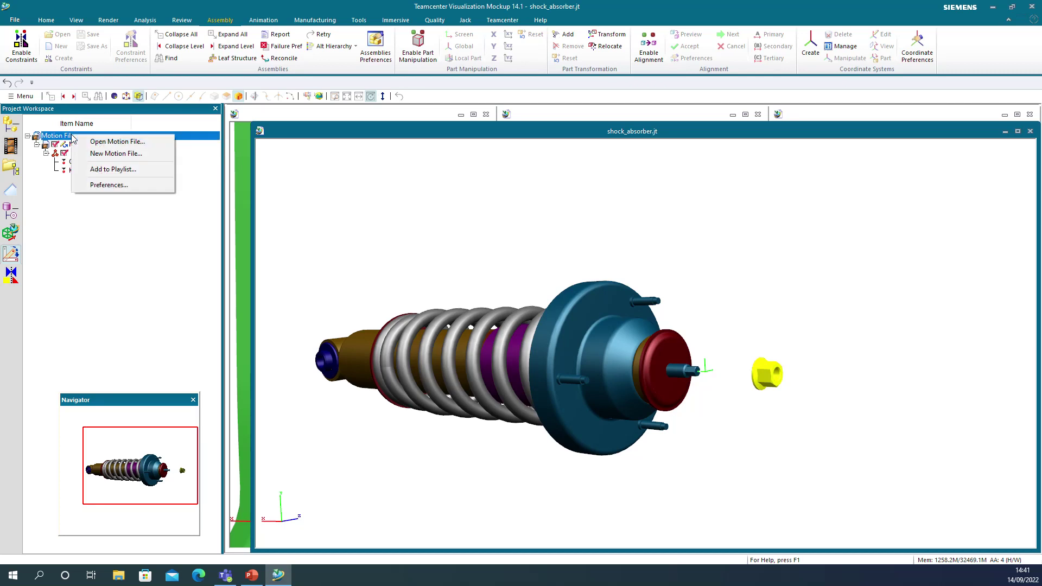
pyautogui.click(113, 155)
pyautogui.click(317, 217)
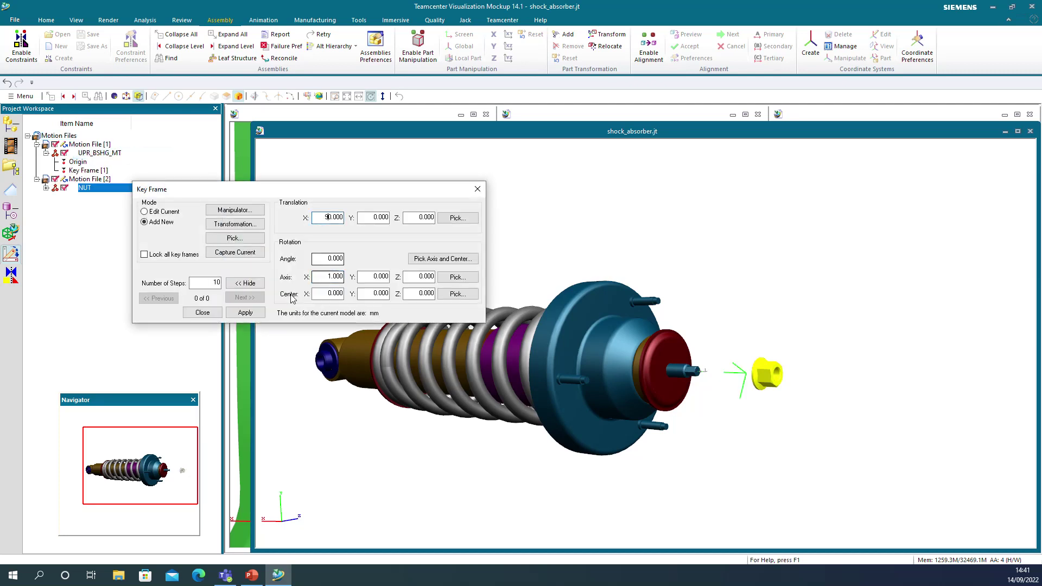
pyautogui.click(244, 313)
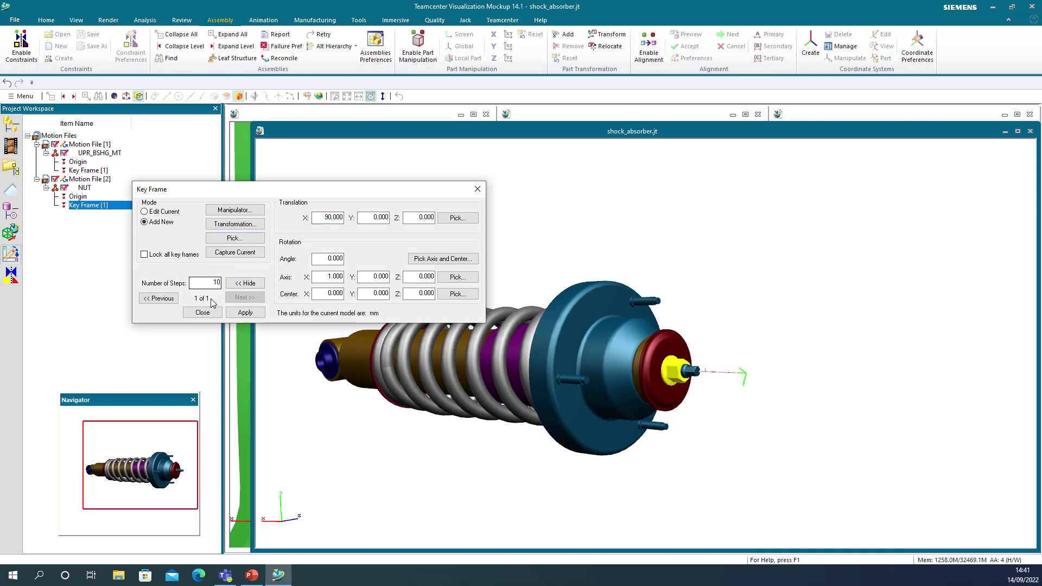
pyautogui.click(202, 313)
# Add both motion files to the playlist and play their parallel motion forward, backward and forward again
pyautogui.rightClick(74, 139)
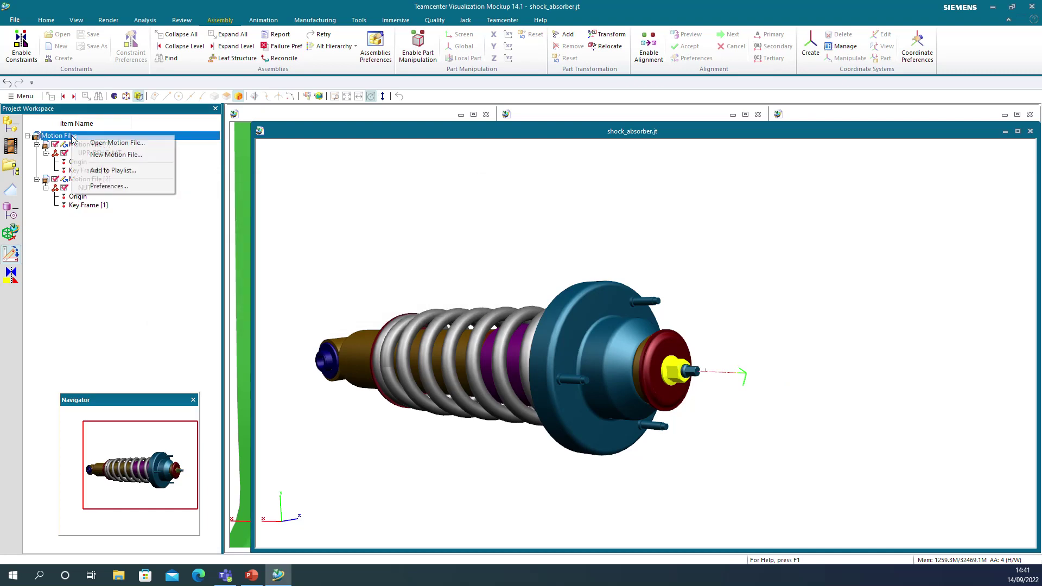
pyautogui.click(138, 173)
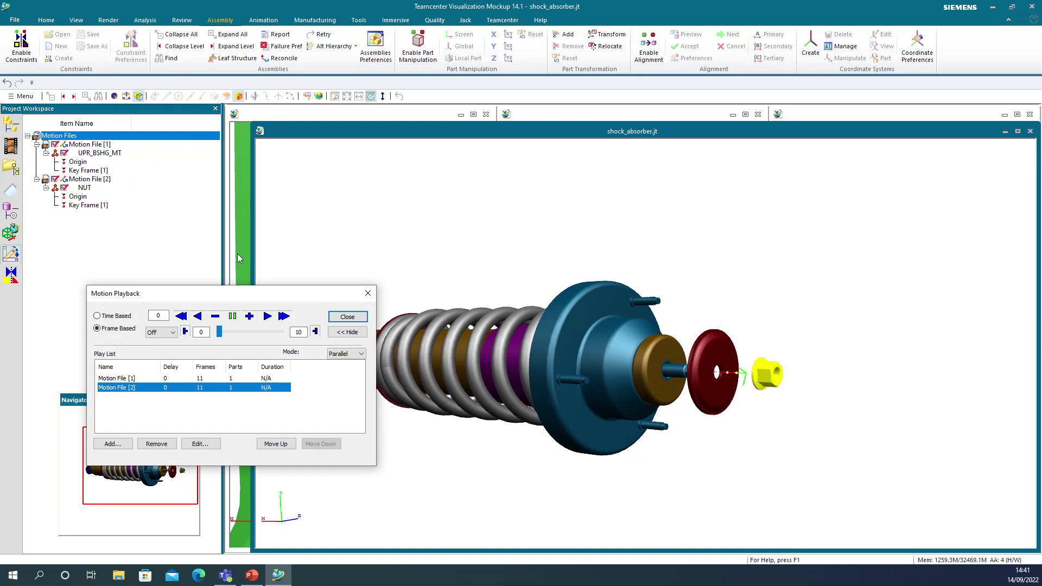
pyautogui.click(267, 316)
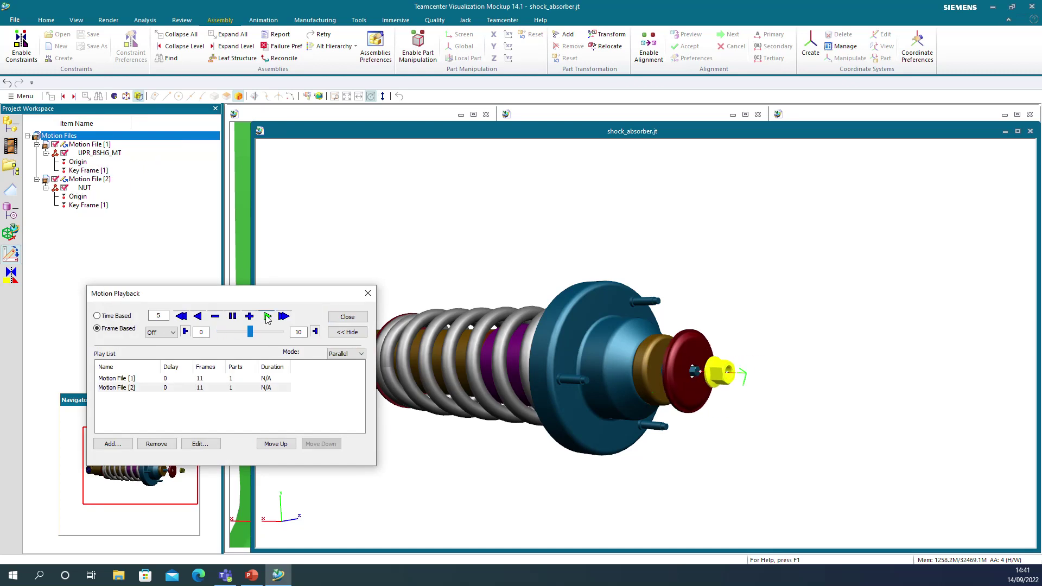
pyautogui.click(198, 317)
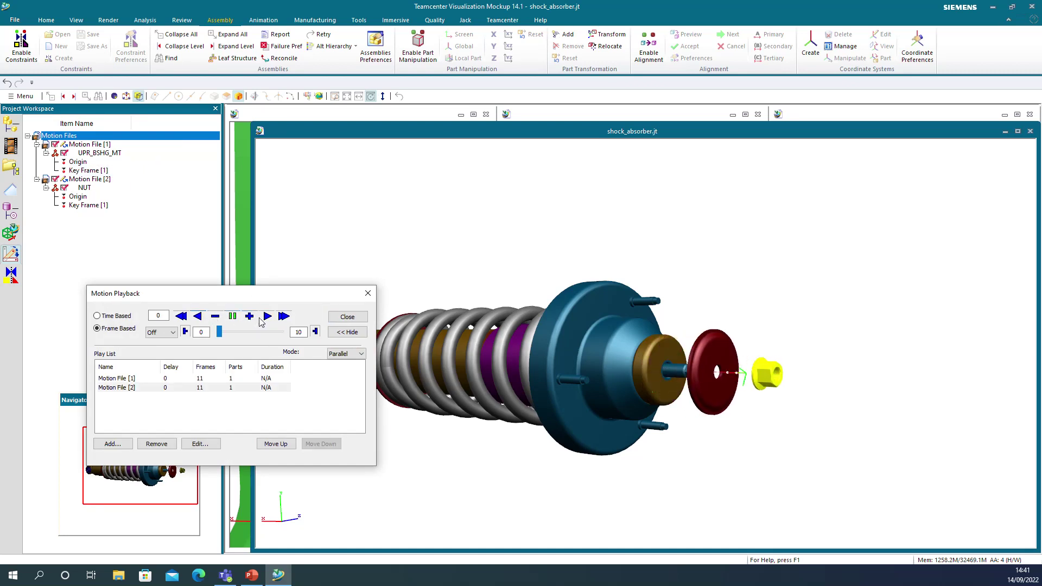
pyautogui.click(267, 317)
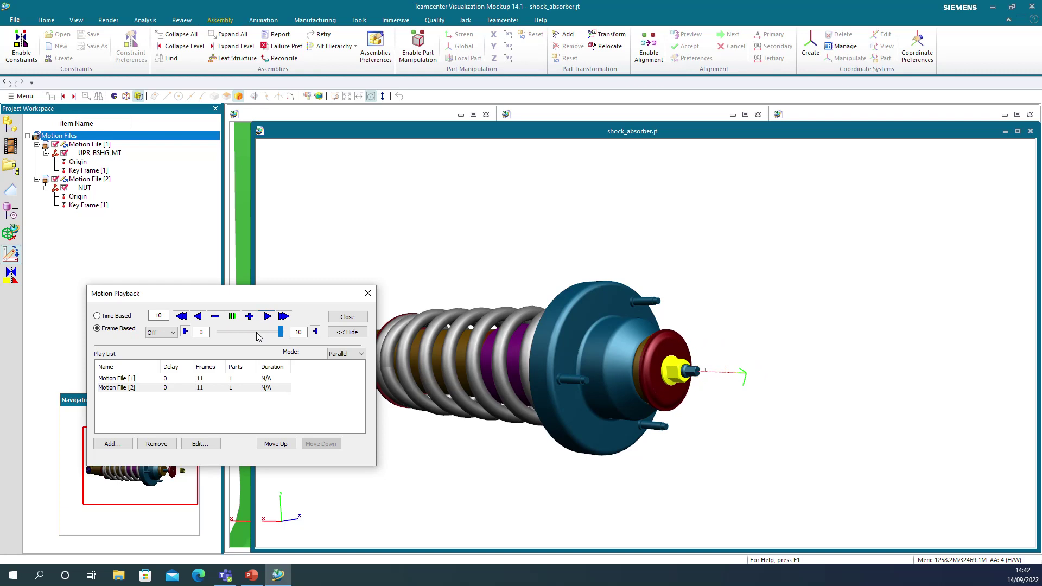
# Close the motion playback, switch to the first 000_Insignia_JT.jt window and restore Snapshot 1 with the floor assembly turned toward the dash panel
pyautogui.click(348, 317)
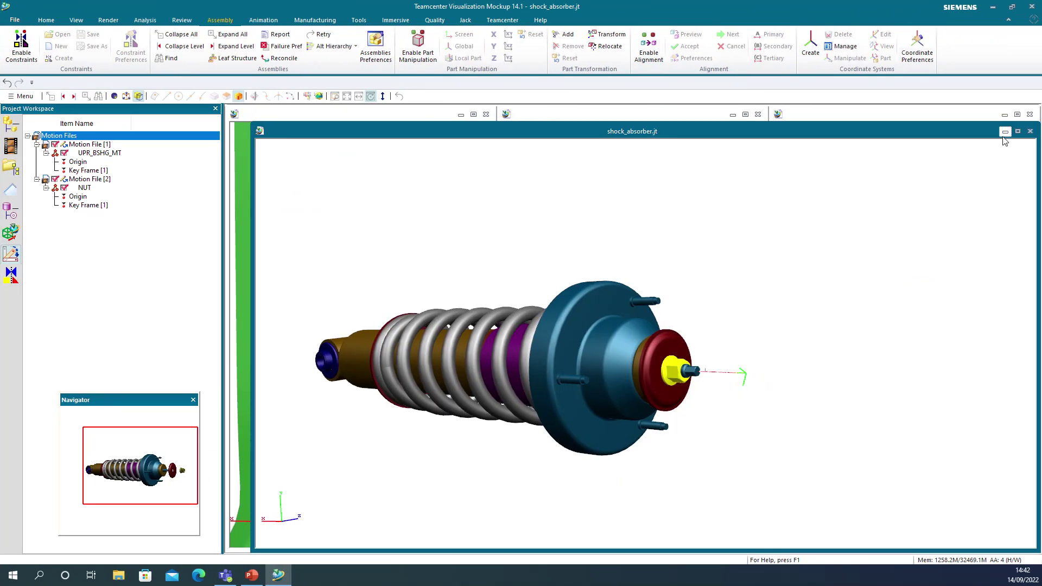
pyautogui.click(17, 97)
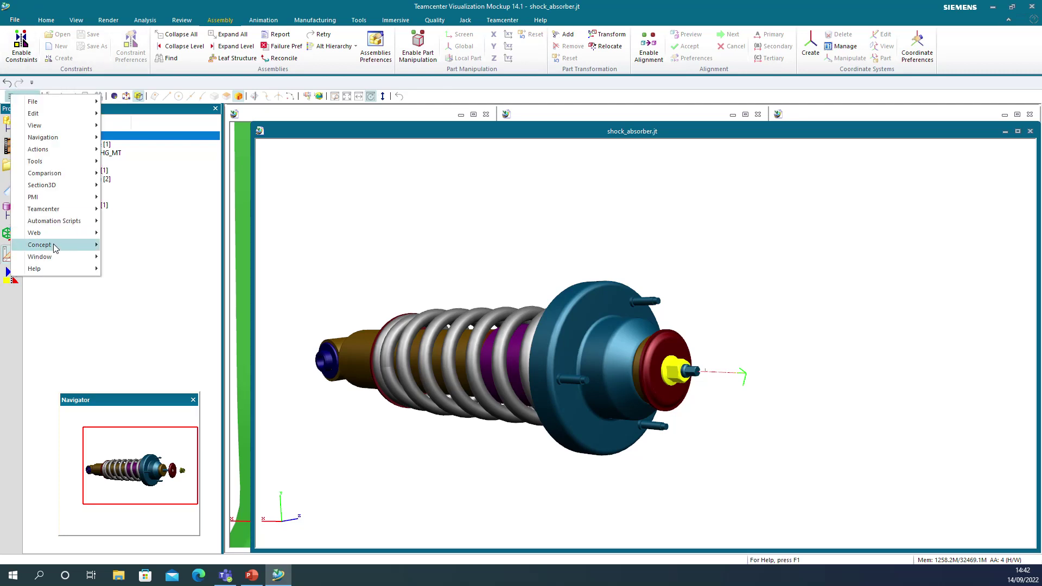
pyautogui.moveTo(55, 249)
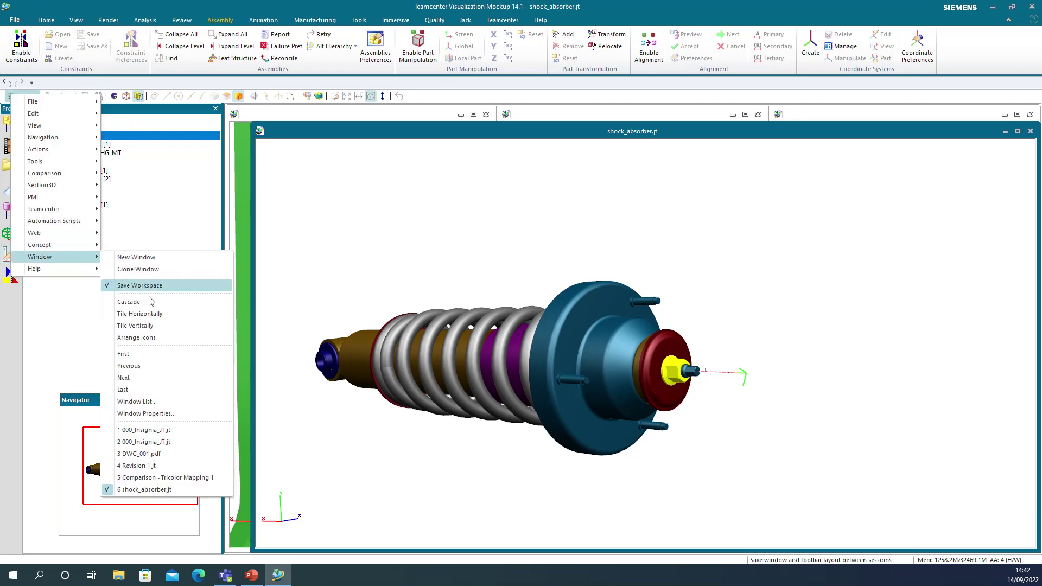
pyautogui.click(144, 430)
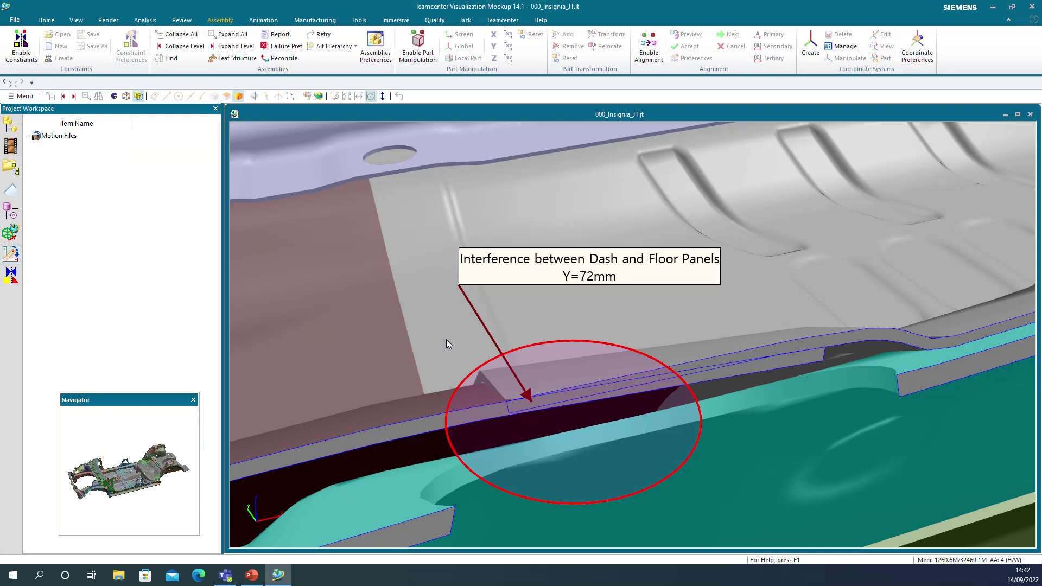
pyautogui.click(11, 145)
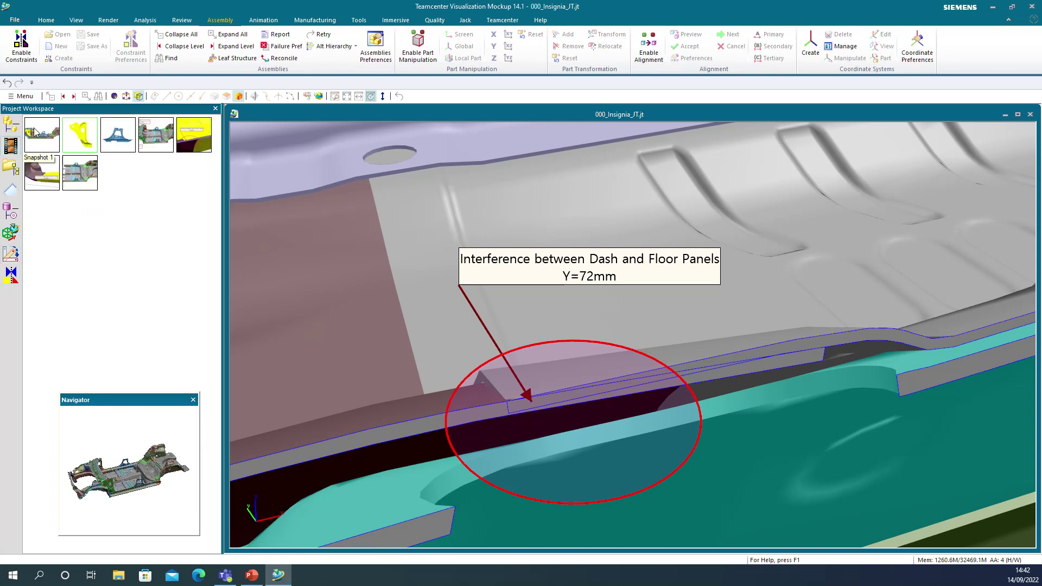
pyautogui.click(36, 133)
pyautogui.moveTo(554, 249); pyautogui.dragTo(416, 297)
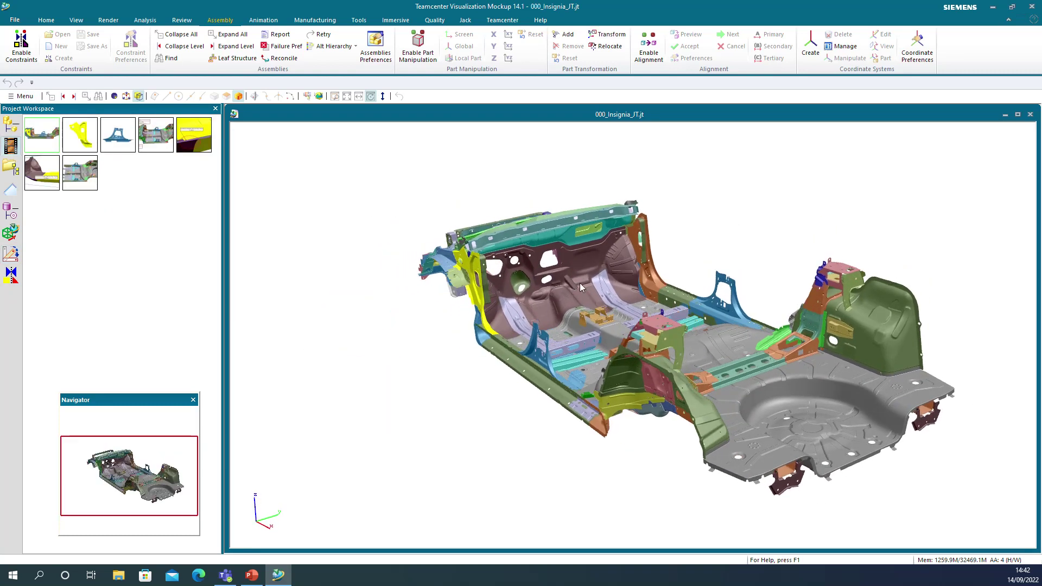
# Select the dash panel, enable clearance analysis and set the minimum clearance value to 1 mm
pyautogui.click(579, 283)
pyautogui.click(145, 20)
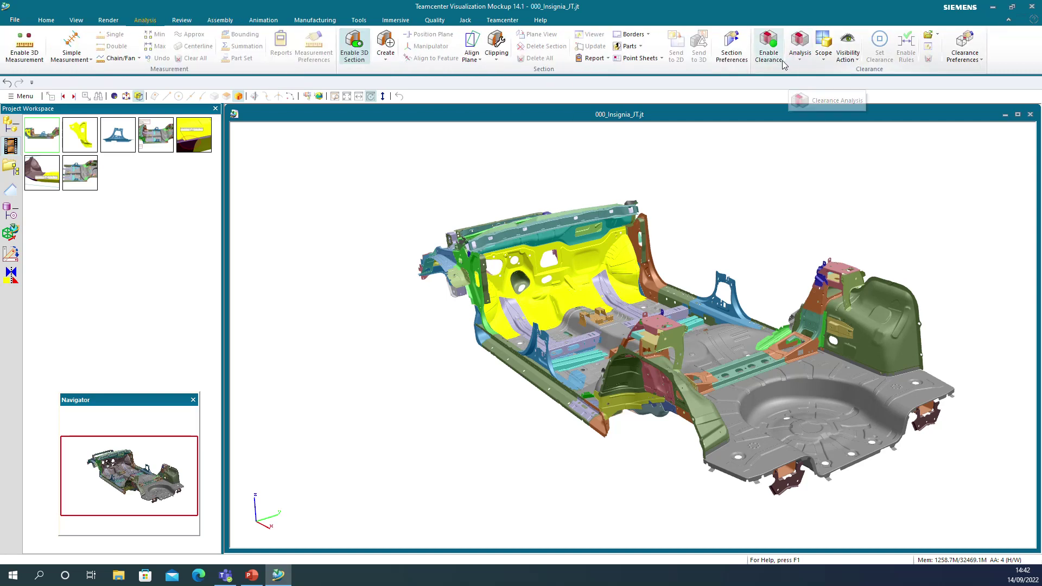
pyautogui.click(769, 49)
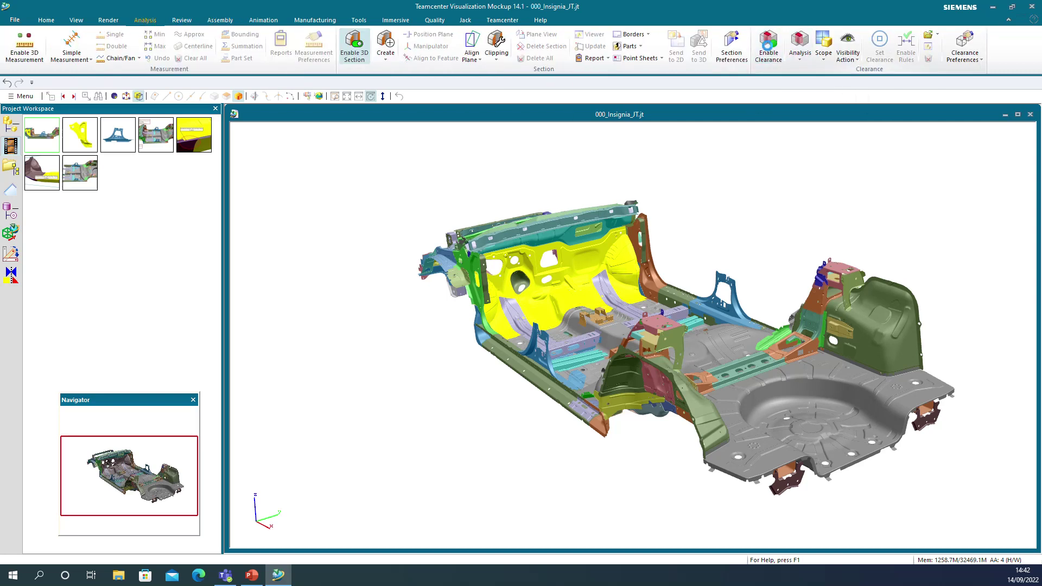
pyautogui.click(882, 53)
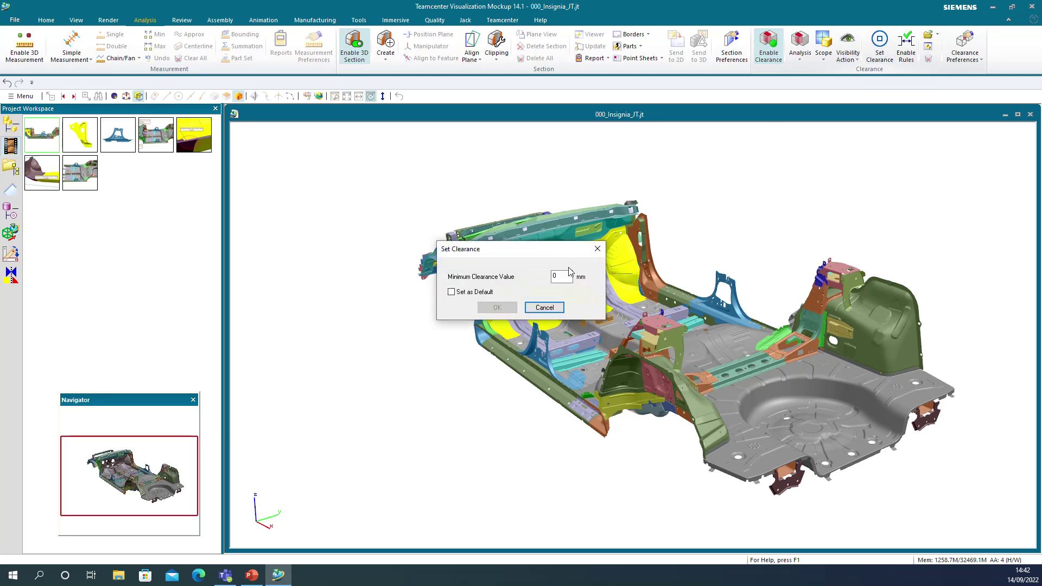
pyautogui.write('1')
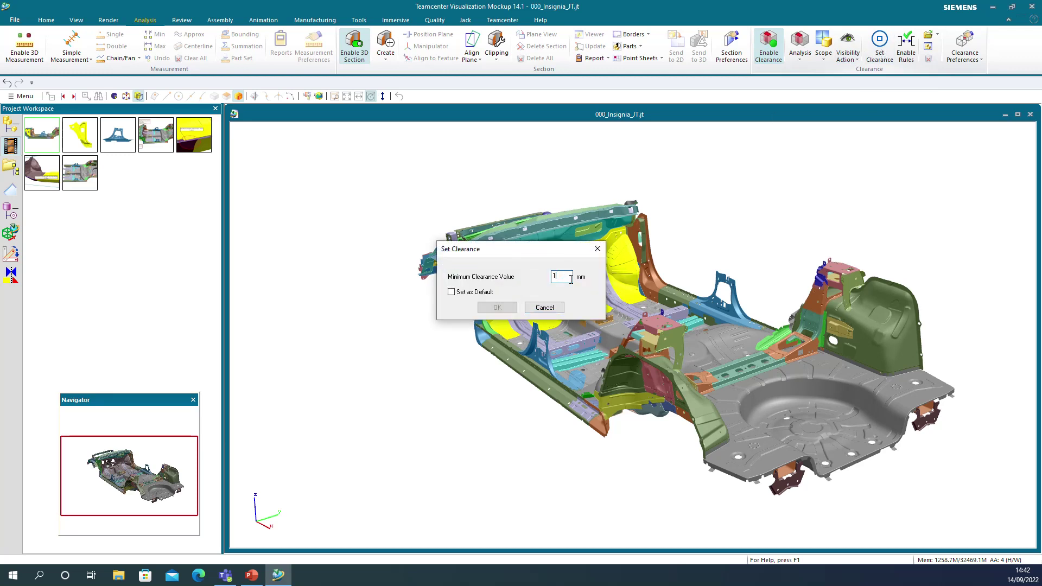
pyautogui.click(497, 307)
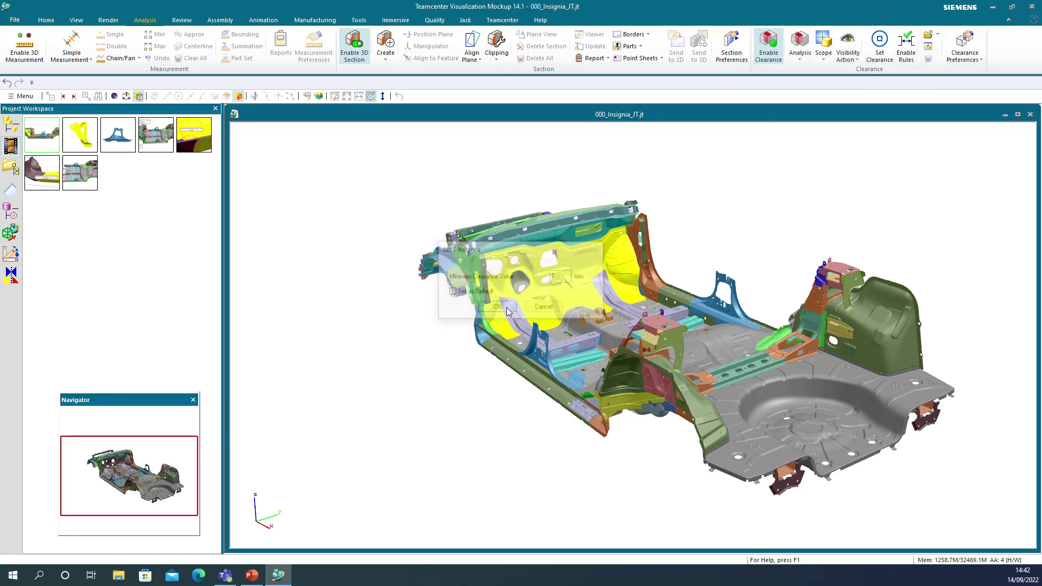
# Limit the clearance scope to visible elements and run the clearance analysis on the selected dash panel
pyautogui.click(824, 54)
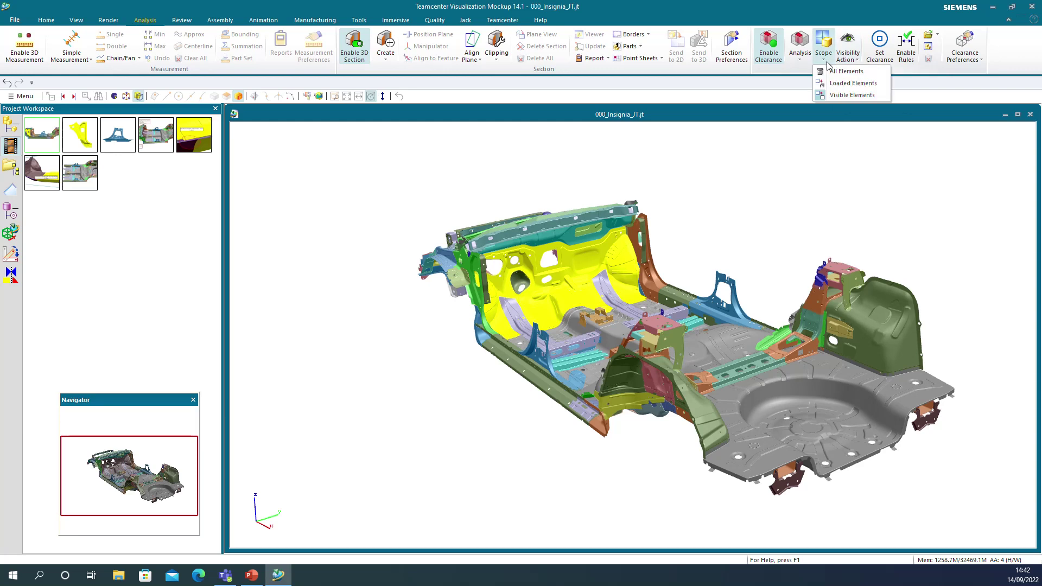
pyautogui.click(845, 96)
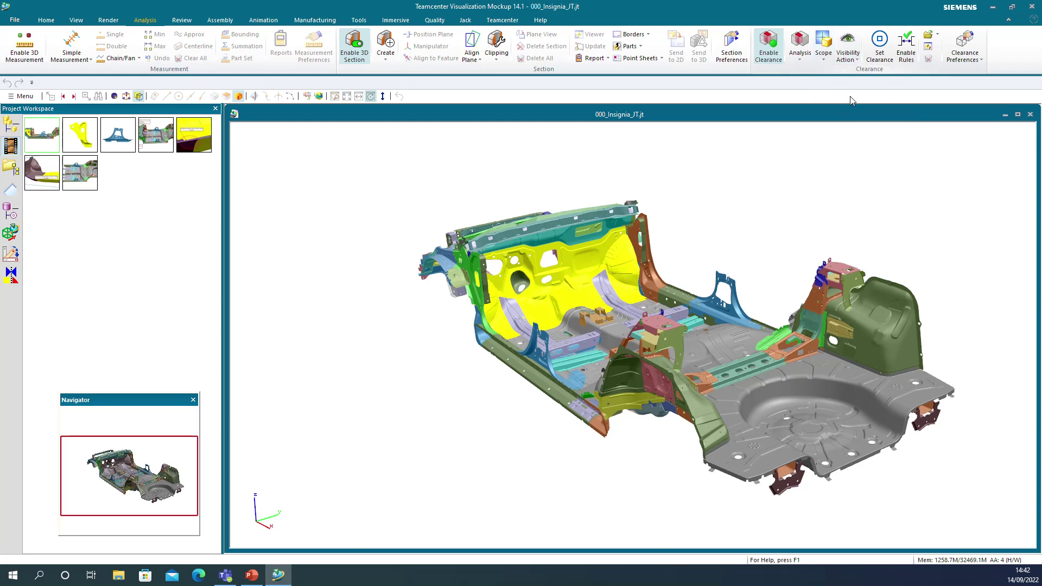
pyautogui.click(799, 60)
pyautogui.click(809, 96)
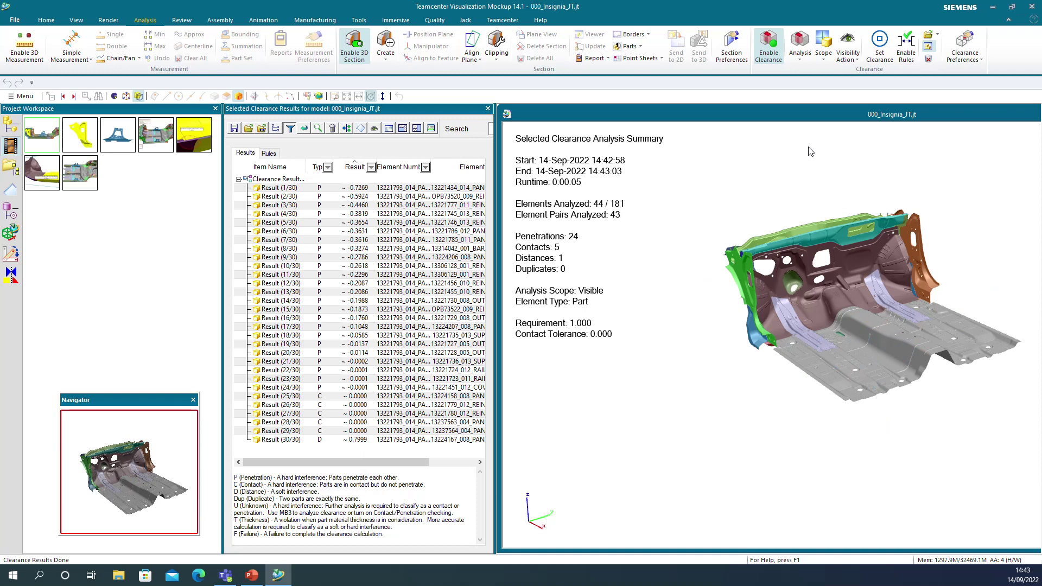
# Open the first clearance result and examine the penetration between the dash and floor panels up close
pyautogui.click(300, 388)
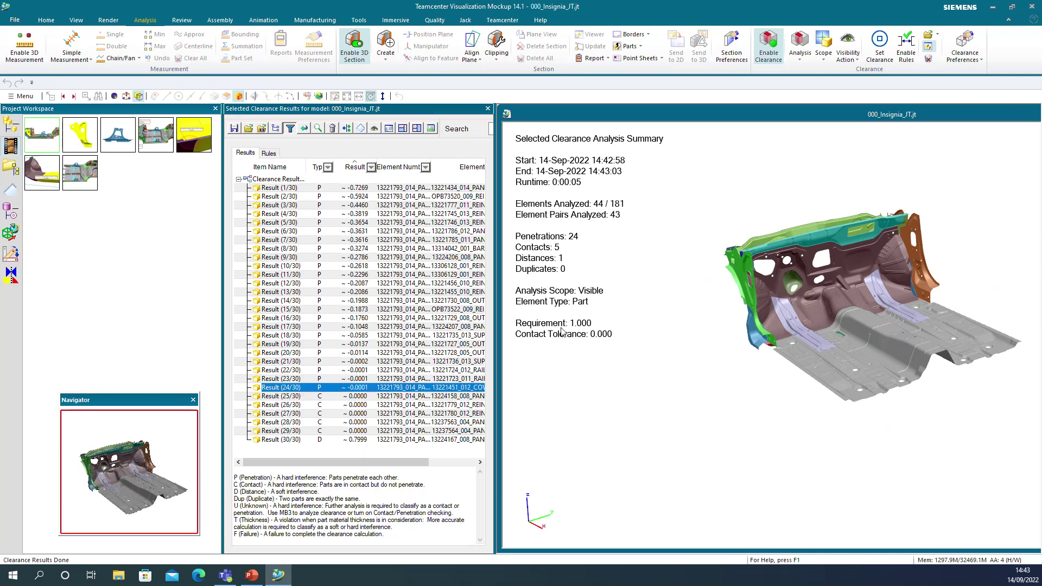
pyautogui.click(401, 188)
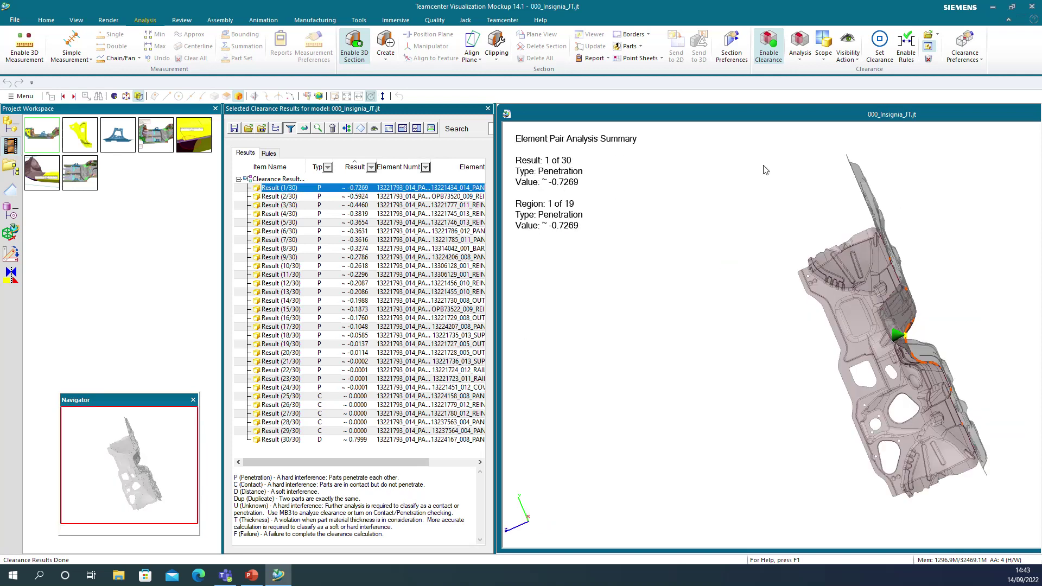
pyautogui.moveTo(730, 142); pyautogui.dragTo(762, 362)
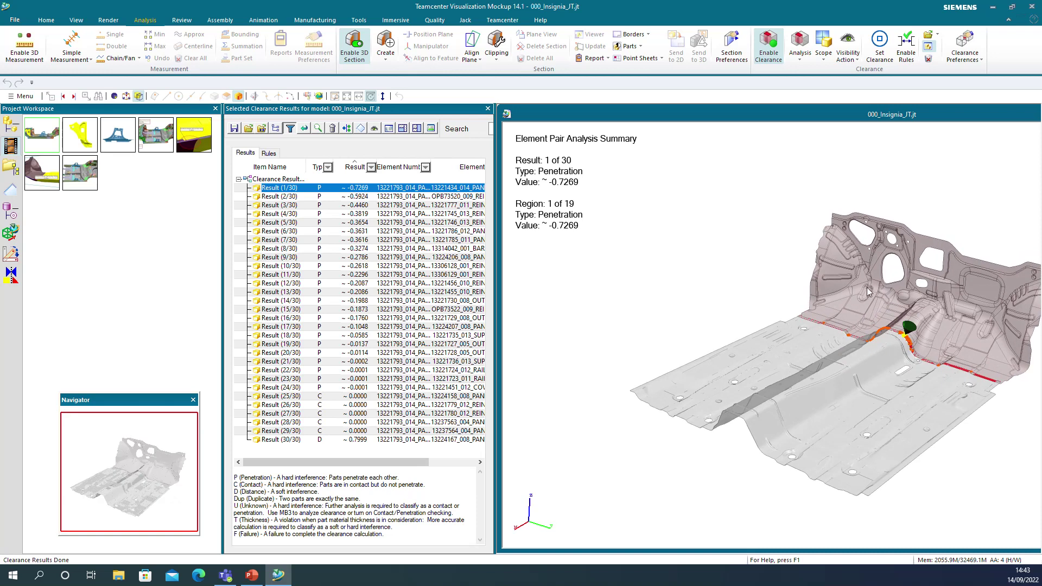
pyautogui.scroll(3, 843, 512)
pyautogui.scroll(2, 836, 521)
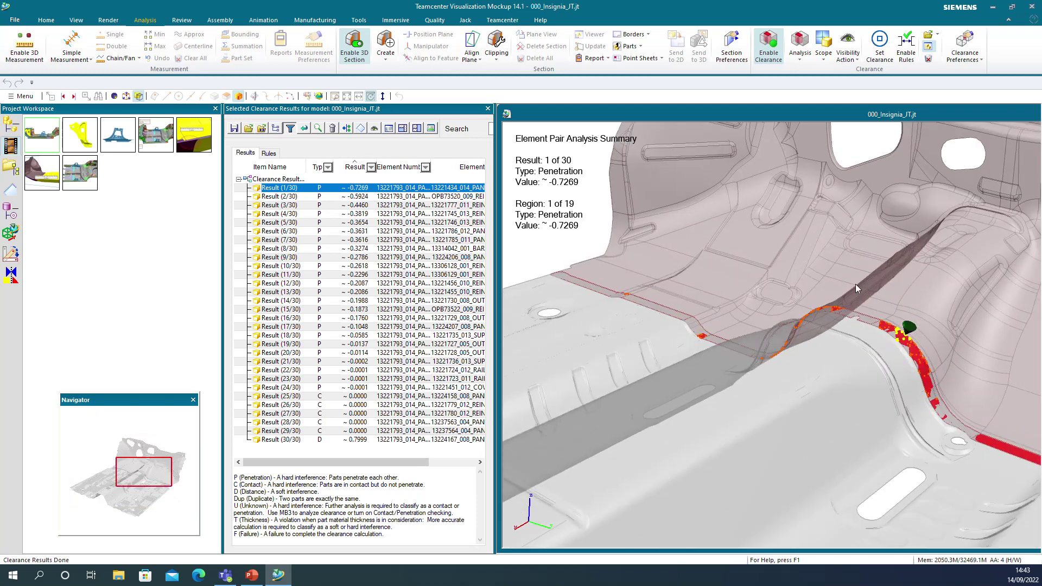
pyautogui.scroll(2, 825, 419)
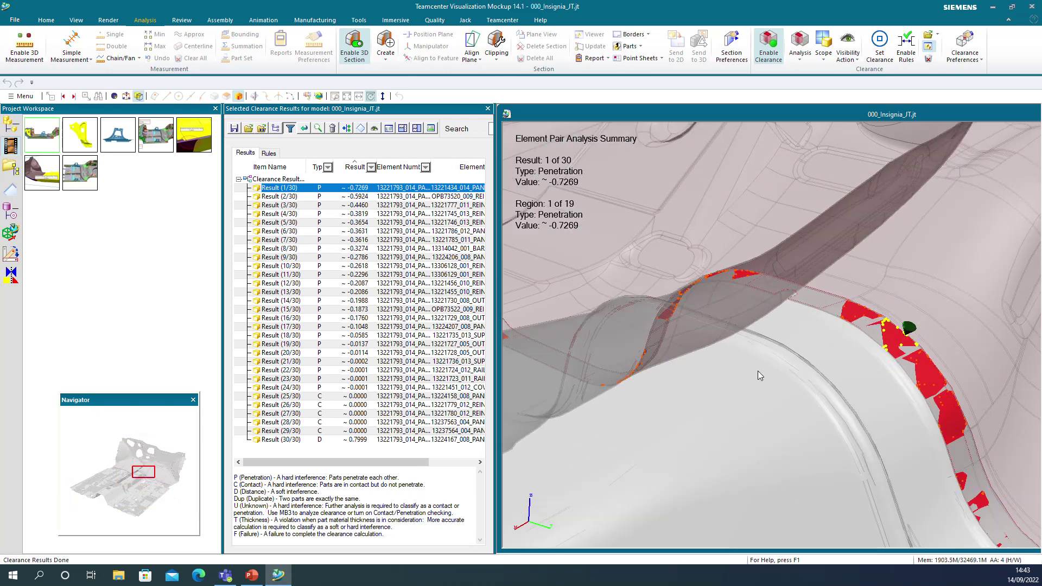
# Create a section through the penetration region, clip the panels at the section plane and select the floor panel
pyautogui.click(361, 128)
pyautogui.click(496, 54)
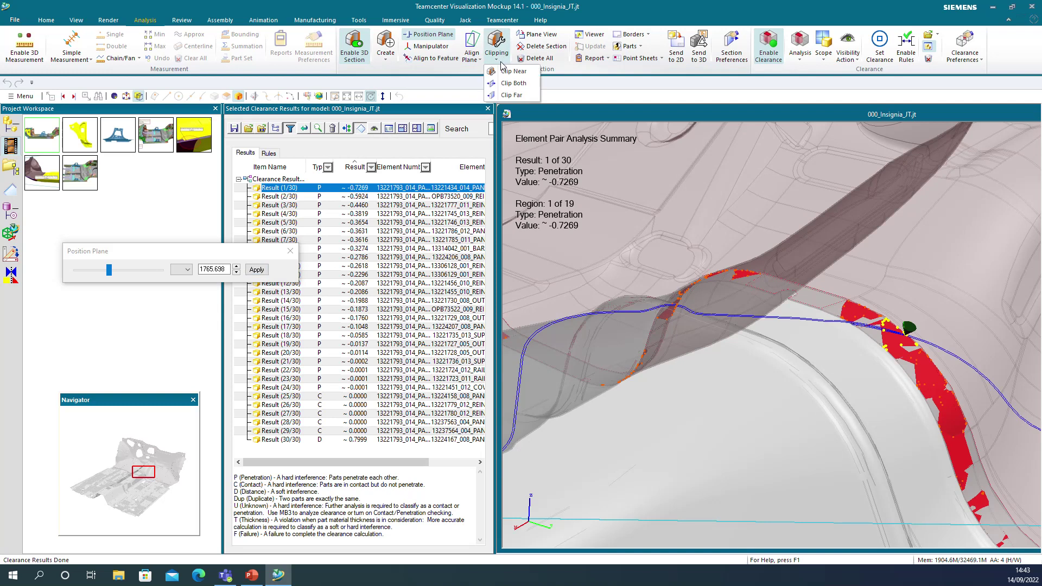
pyautogui.click(510, 84)
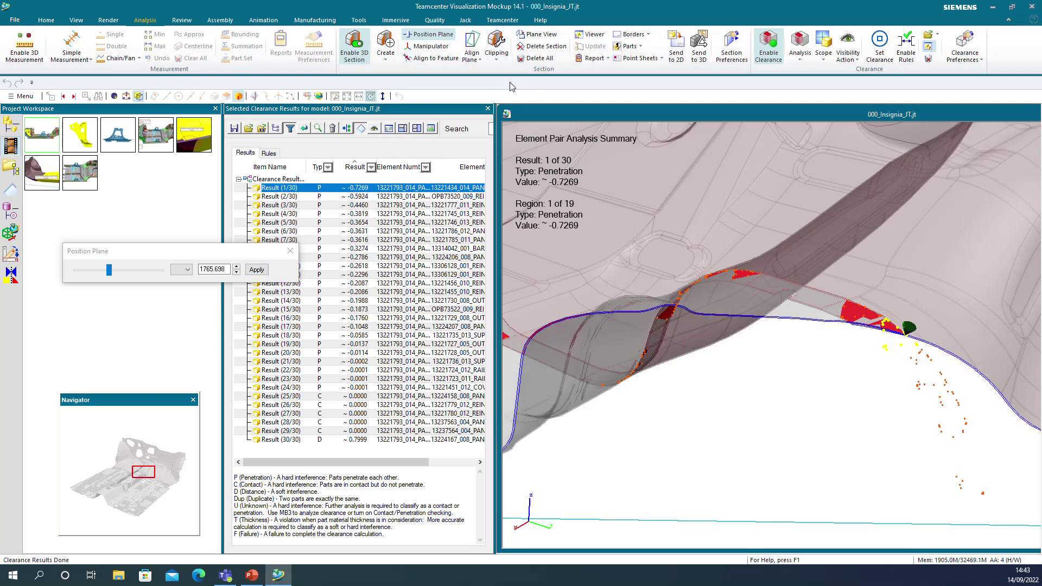
pyautogui.click(787, 321)
pyautogui.moveTo(810, 402); pyautogui.dragTo(842, 393)
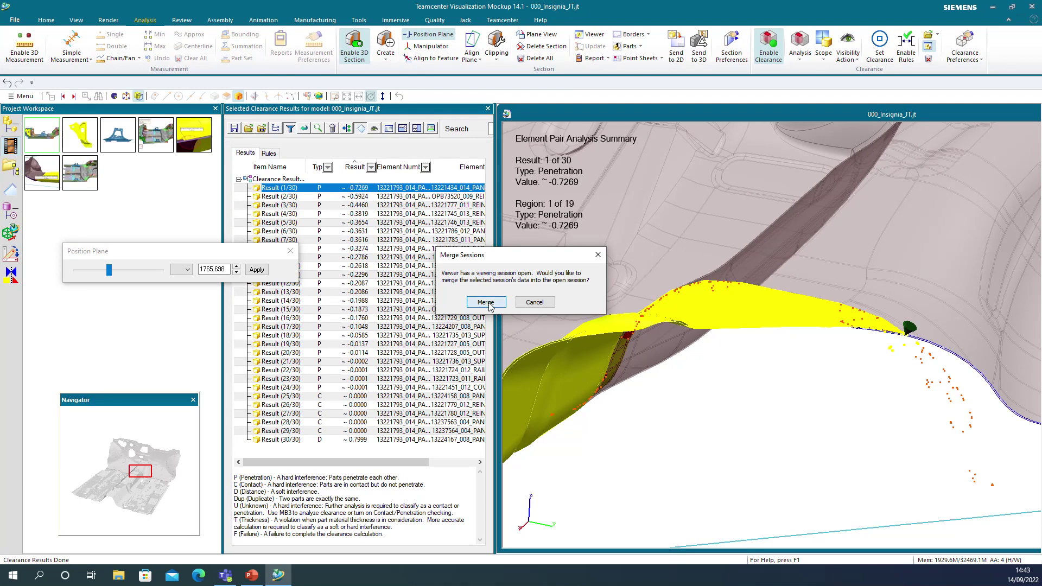
# Merge the selected session into the open one, activate the Drill_Assembly.jt window and enlarge it
pyautogui.click(487, 303)
pyautogui.click(497, 314)
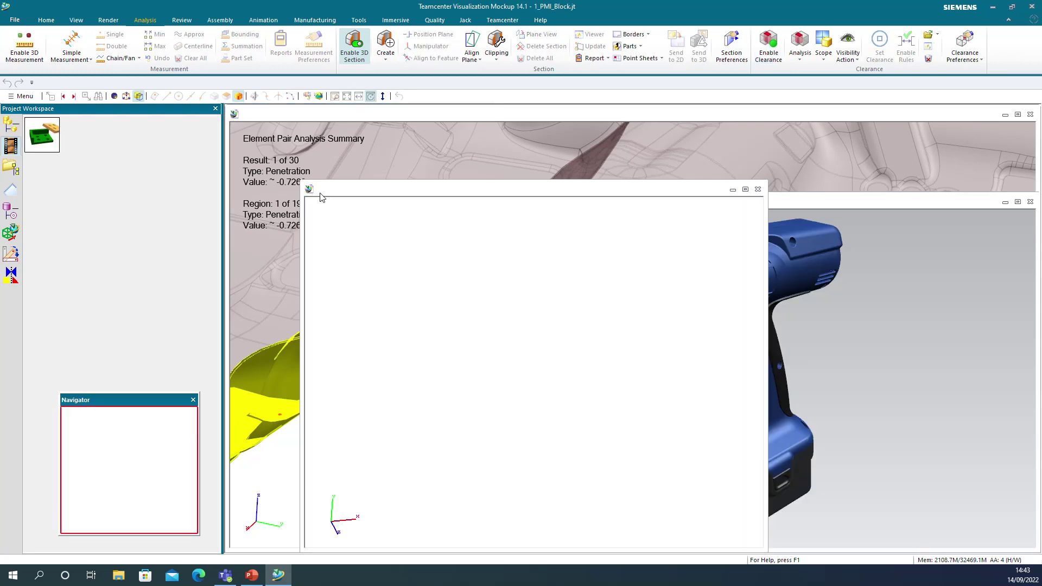
pyautogui.click(788, 203)
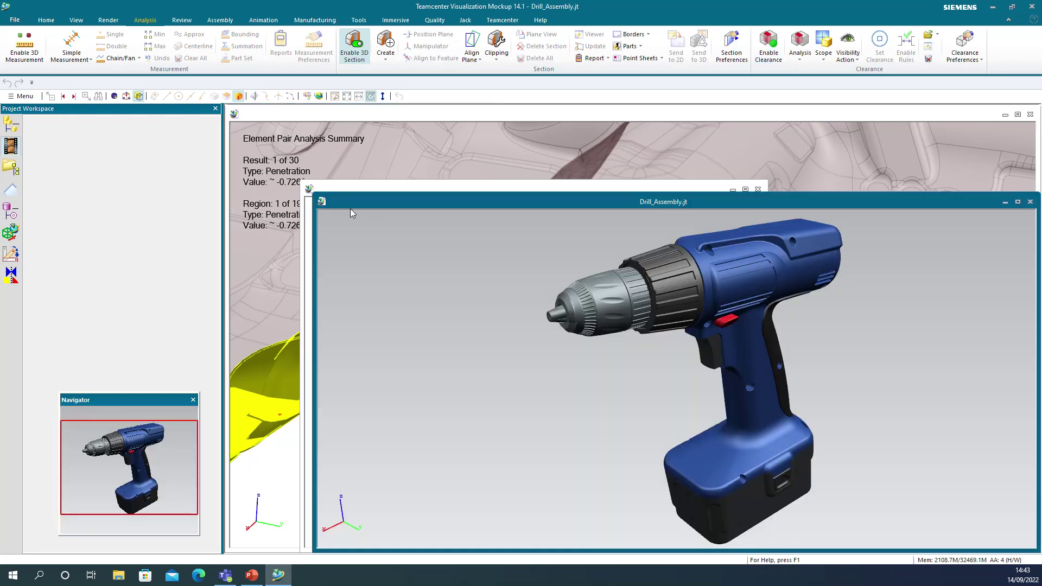
pyautogui.moveTo(315, 193); pyautogui.dragTo(240, 119)
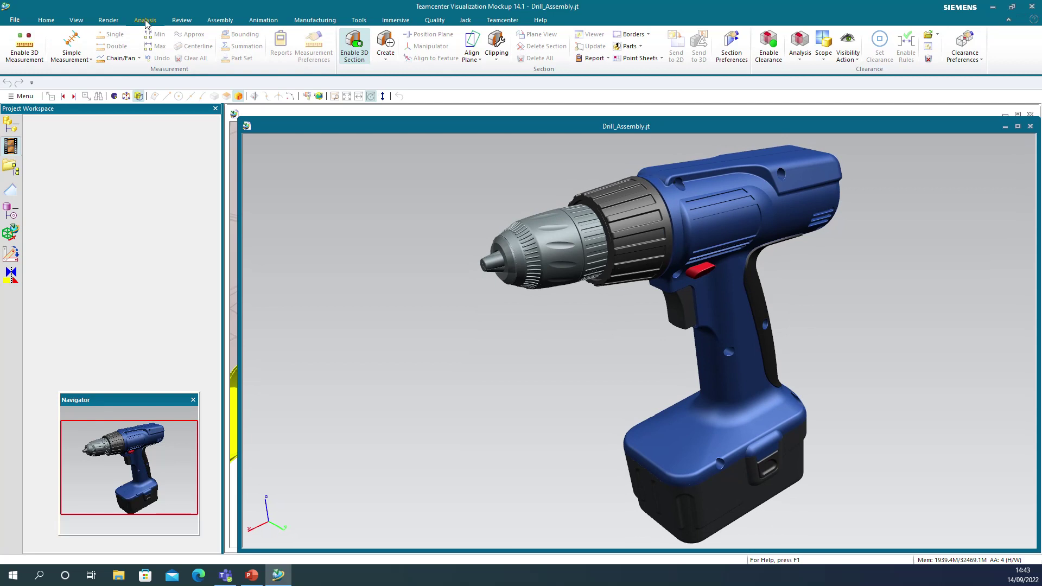
# Select the drill's trigger switch and hide its obscuring parts with a transparency of 0.9
pyautogui.click(76, 20)
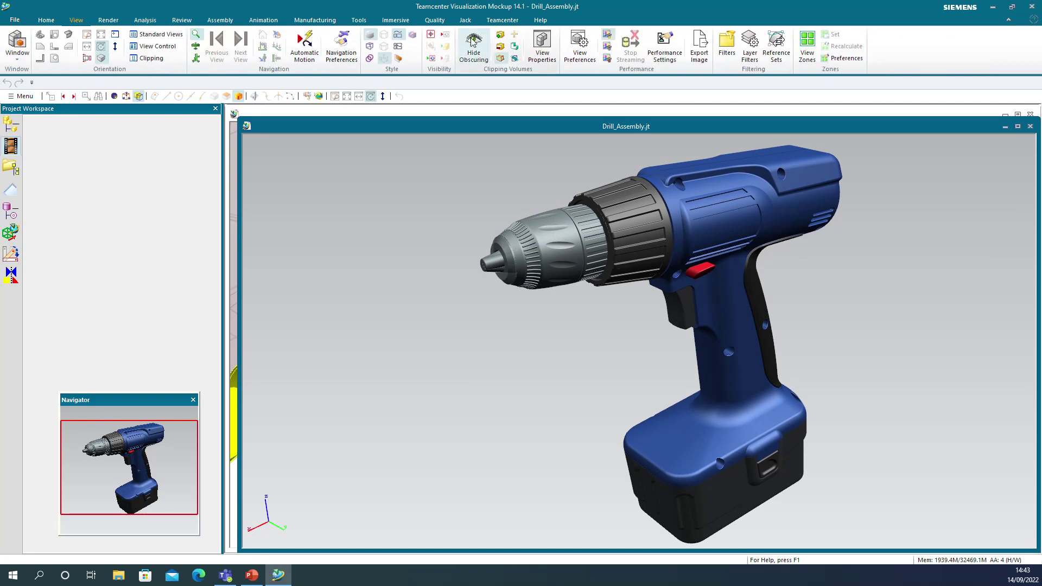
pyautogui.click(679, 308)
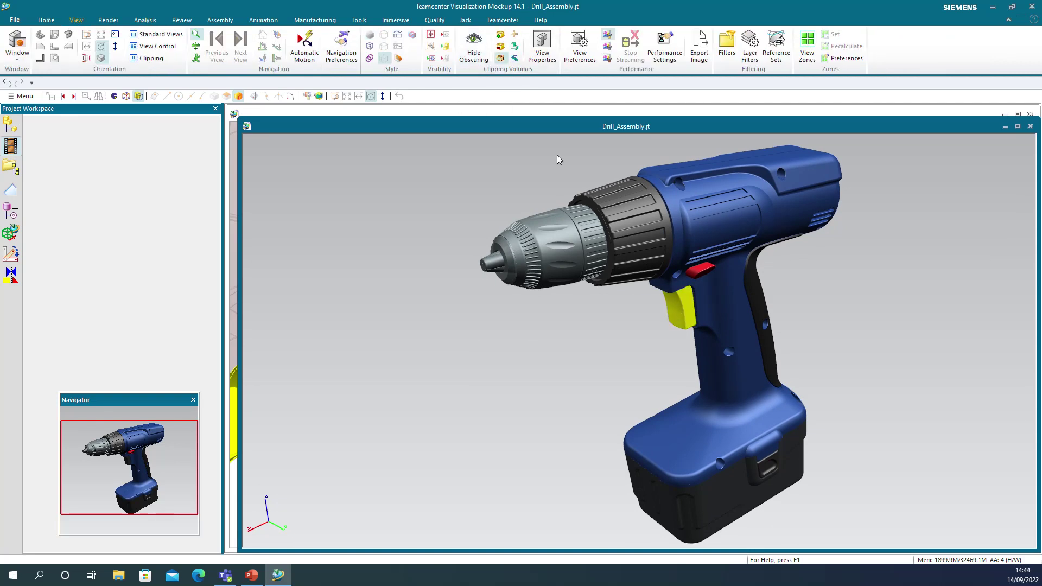
pyautogui.click(474, 46)
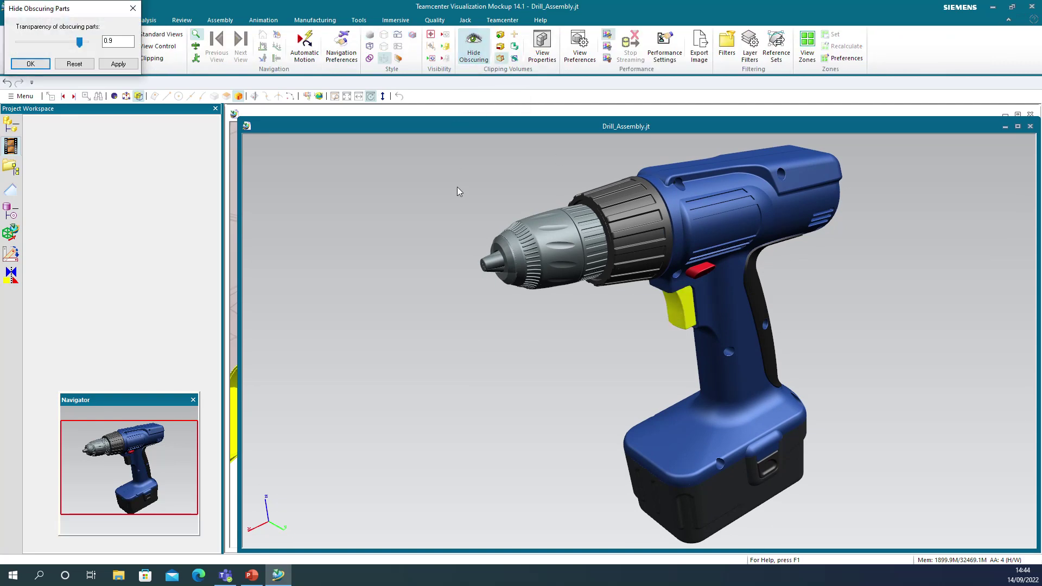
pyautogui.moveTo(70, 11); pyautogui.dragTo(352, 300)
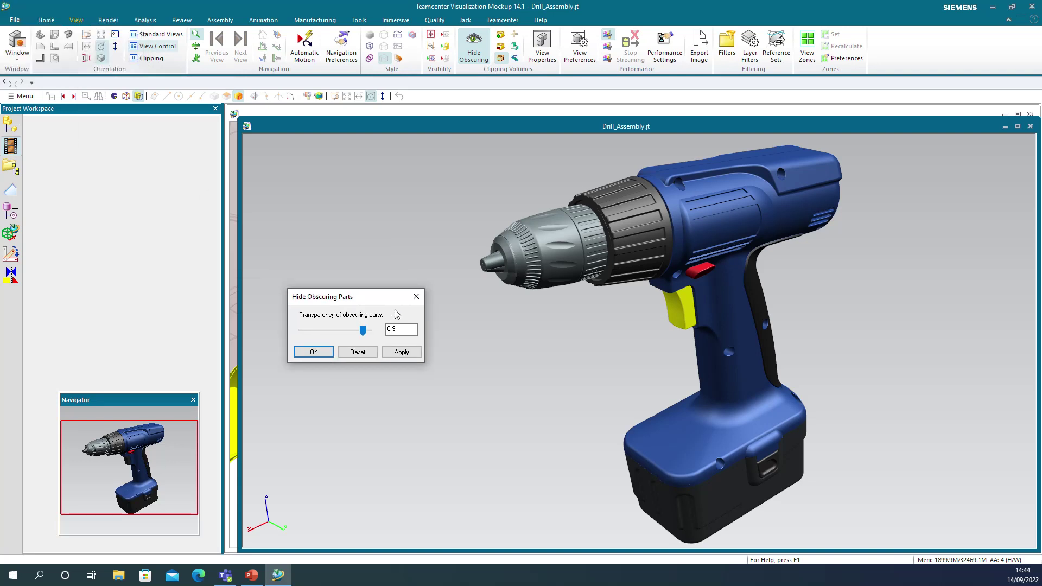
pyautogui.click(403, 354)
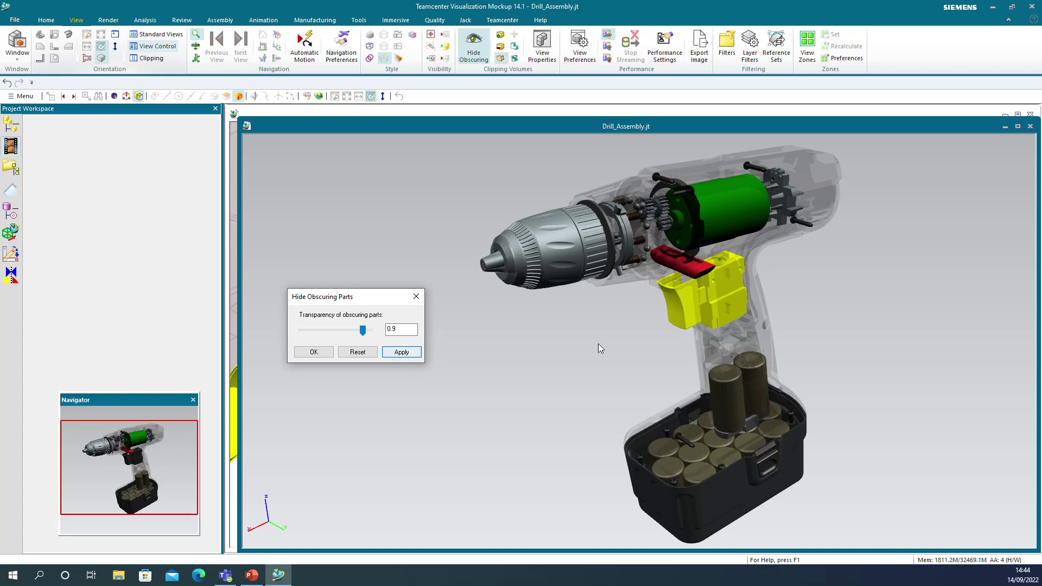
# Expose the red direction lever and the chuck base cover in turn by selecting each in the drill
pyautogui.click(708, 271)
pyautogui.moveTo(628, 367); pyautogui.dragTo(526, 332)
pyautogui.click(556, 235)
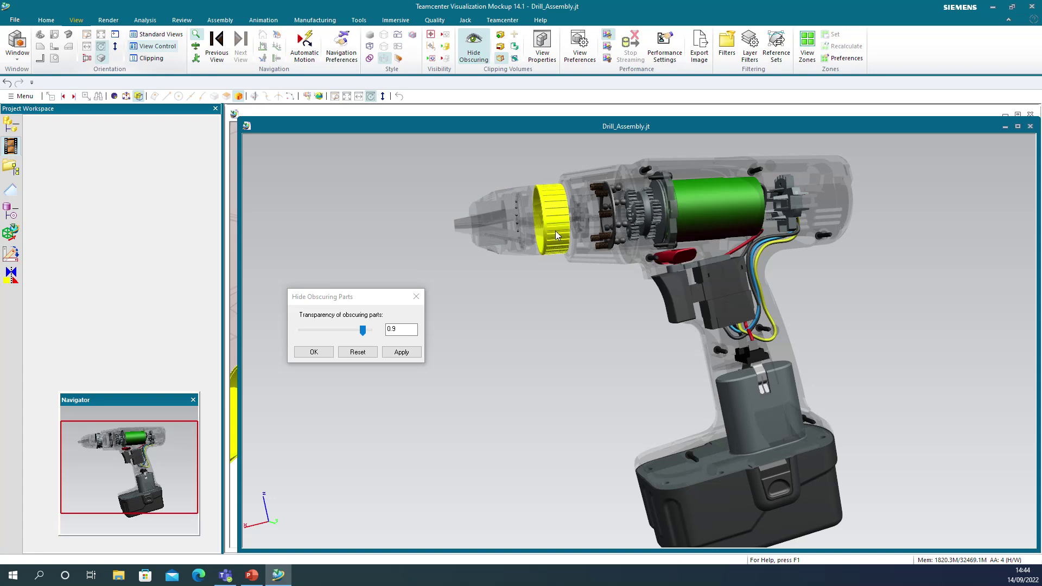
# Expand battery_pack in the model structure and select battery_group to expose the battery cells inside their case
pyautogui.click(11, 124)
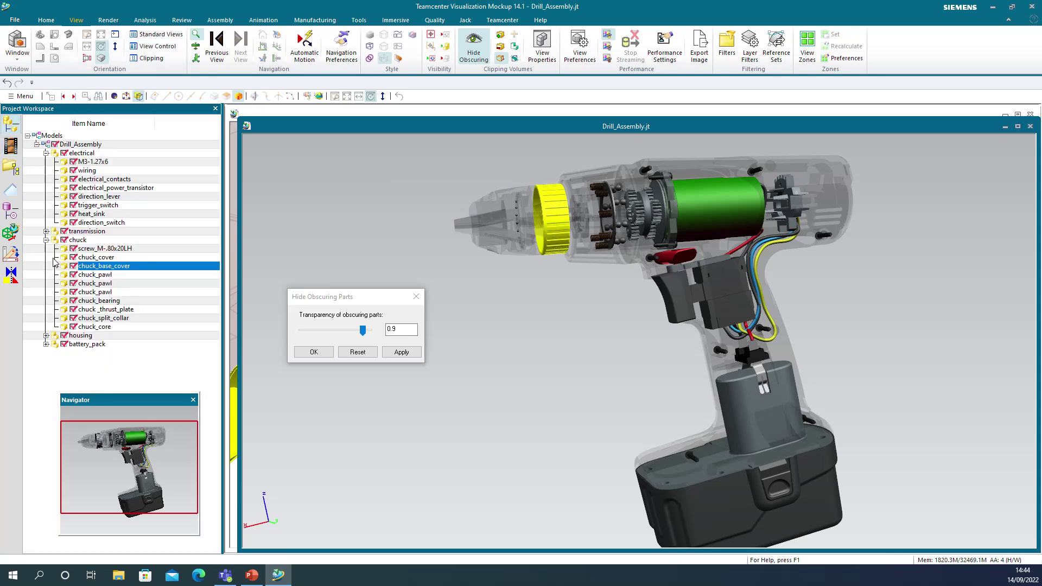
pyautogui.click(46, 344)
pyautogui.moveTo(141, 404); pyautogui.dragTo(274, 424)
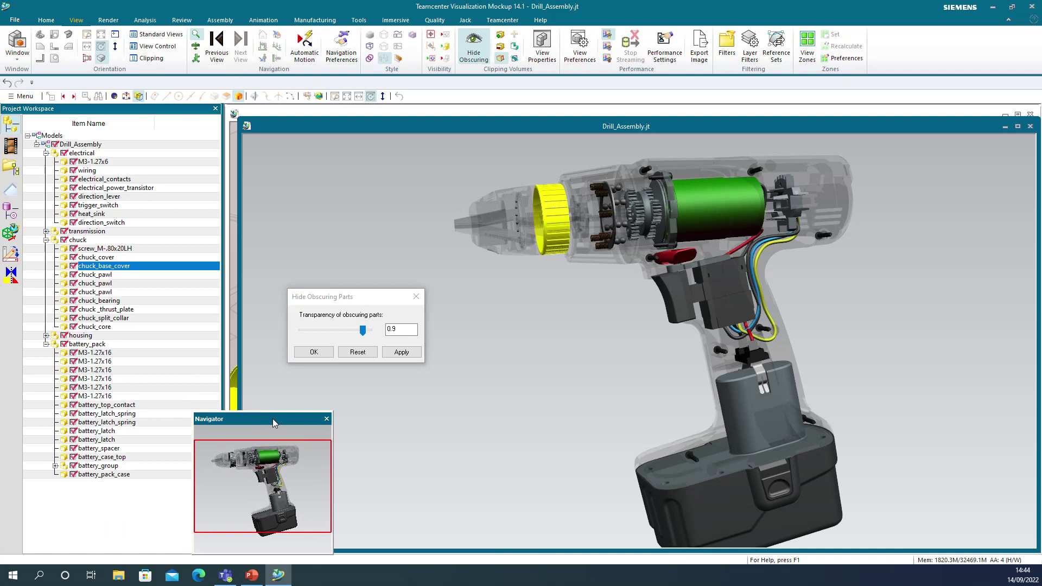
pyautogui.click(97, 466)
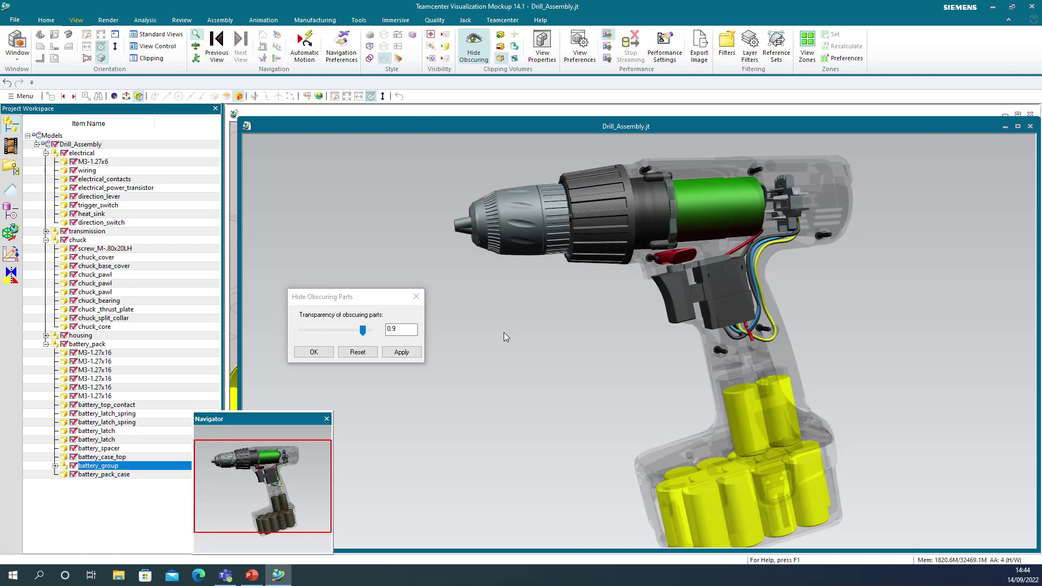
pyautogui.moveTo(518, 333); pyautogui.dragTo(531, 355)
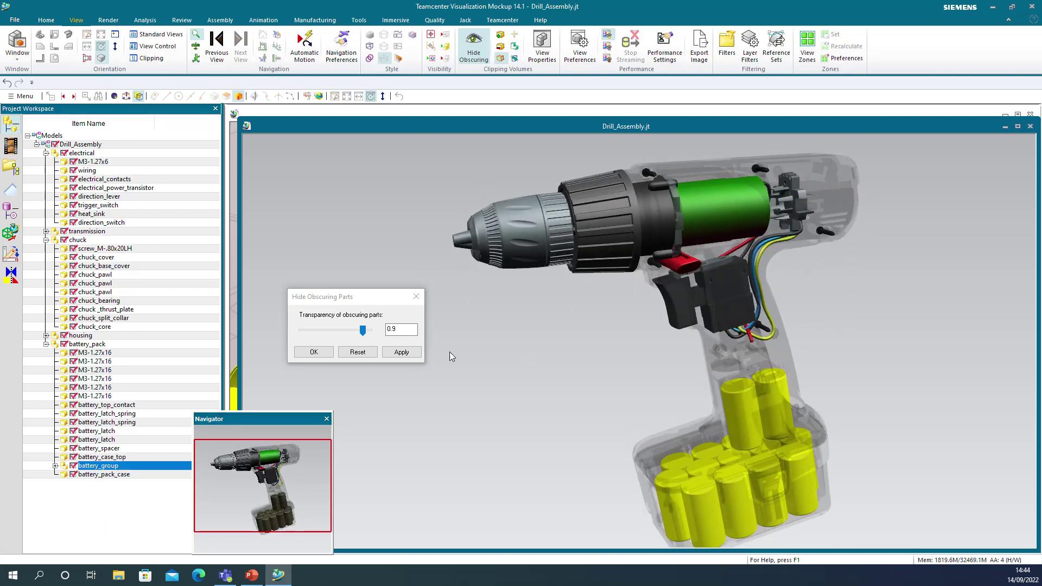
# Reset the transparency of the drill's obscuring parts and finish with Hide Obscuring Parts
pyautogui.click(357, 353)
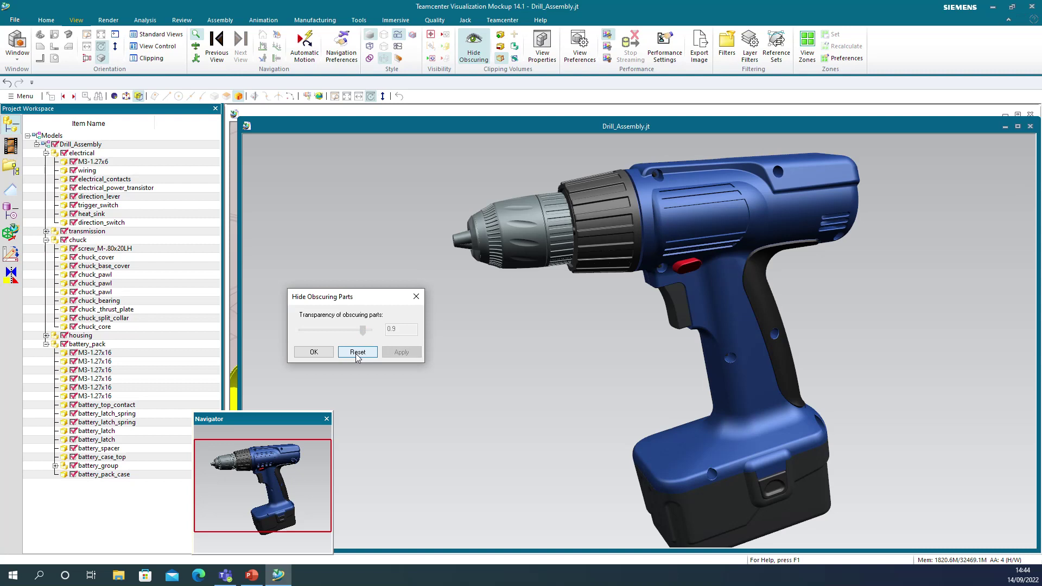
pyautogui.click(314, 352)
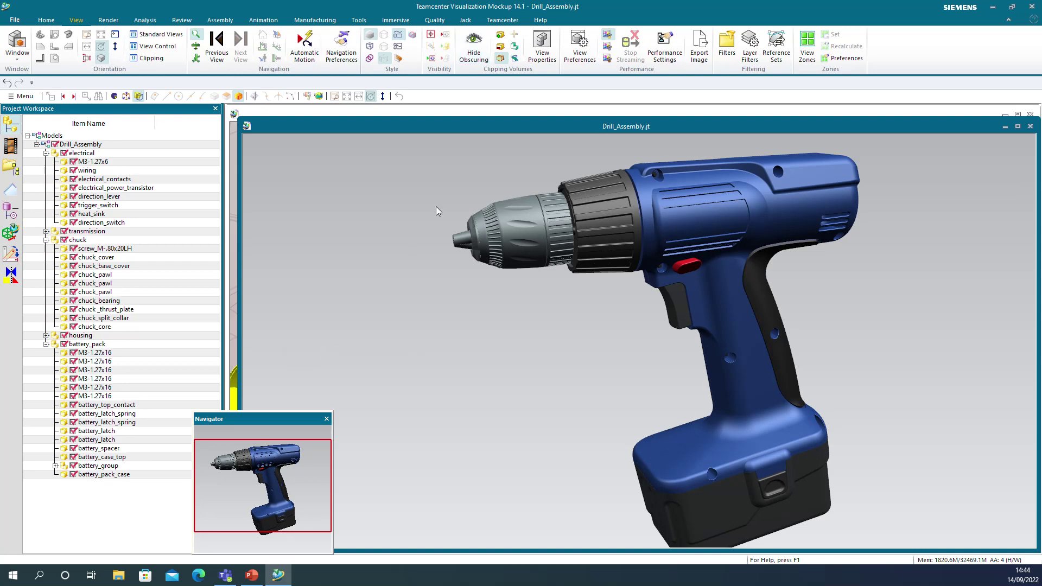
# Show the clipping volume's box over the front of the drill and shrink it slightly by a corner handle
pyautogui.moveTo(439, 210); pyautogui.dragTo(445, 302, button='middle')
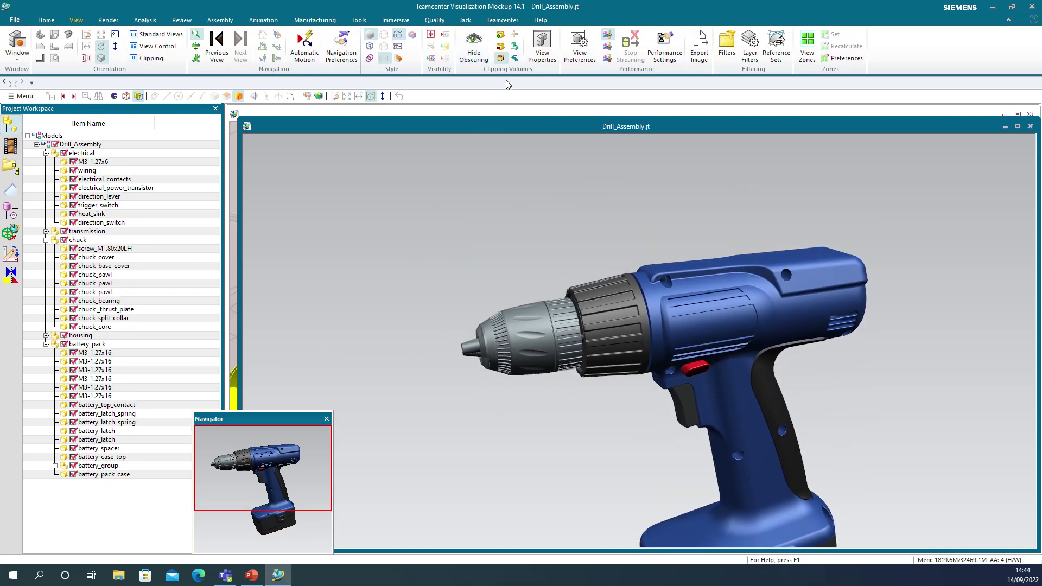
pyautogui.click(500, 58)
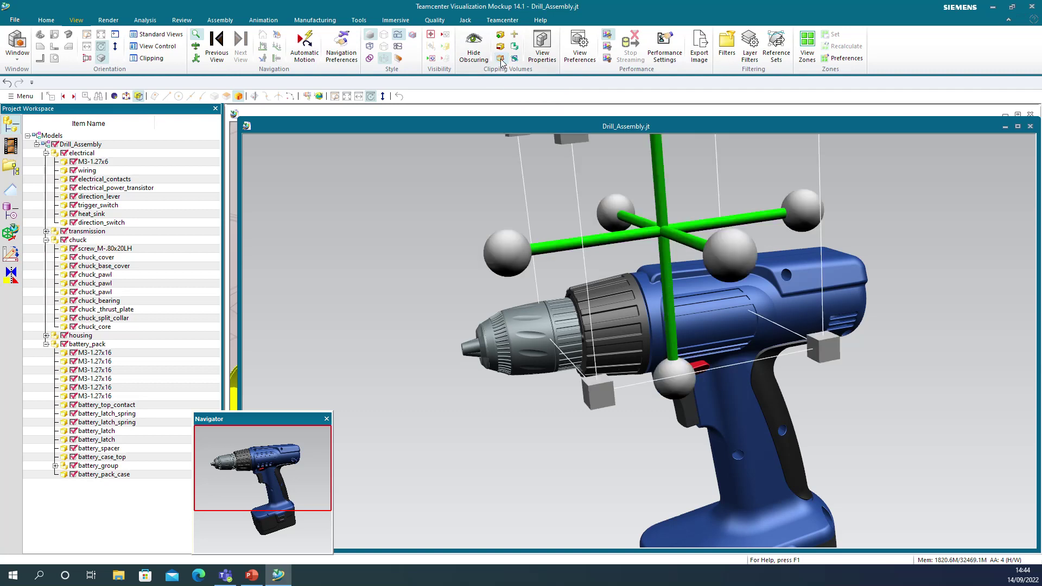
pyautogui.moveTo(439, 229); pyautogui.dragTo(515, 279, button='middle')
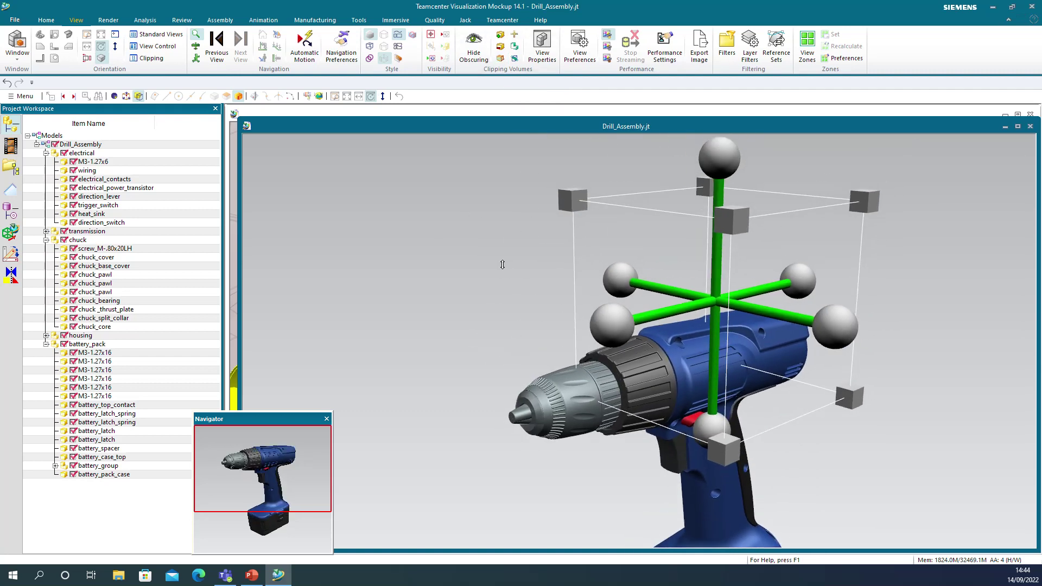
pyautogui.scroll(2, 499, 261)
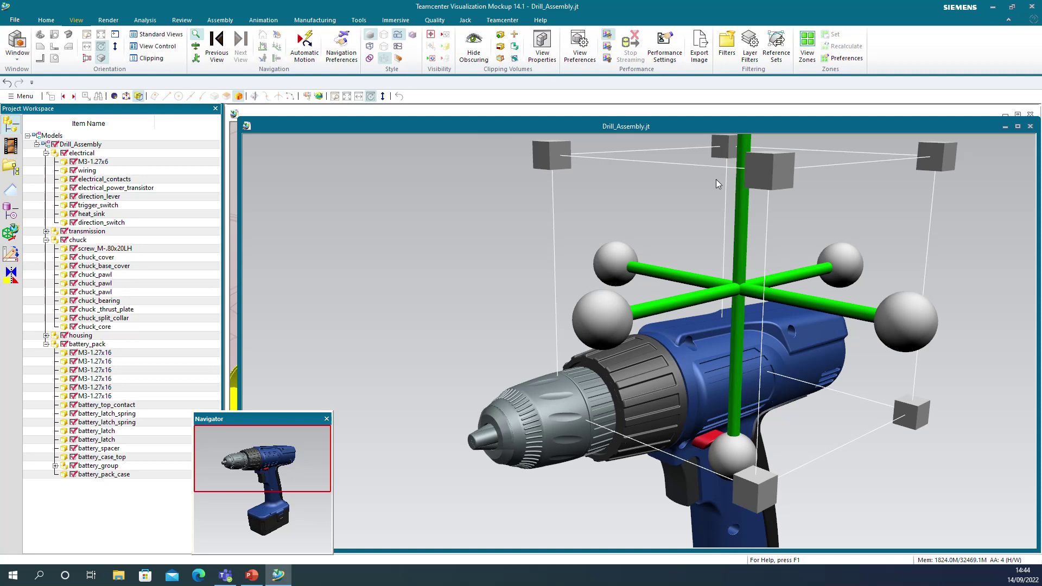
pyautogui.moveTo(761, 175); pyautogui.dragTo(765, 181)
pyautogui.moveTo(705, 264); pyautogui.dragTo(700, 257)
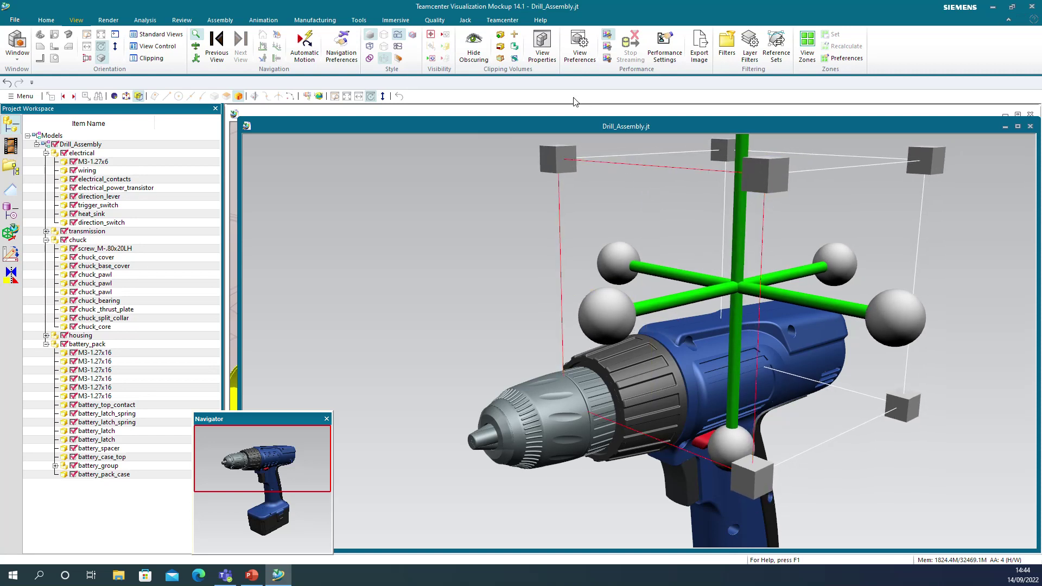
# Cut away the drill geometry inside the clipping volume, hide the volume's box and examine the exposed transmission and motor
pyautogui.click(514, 51)
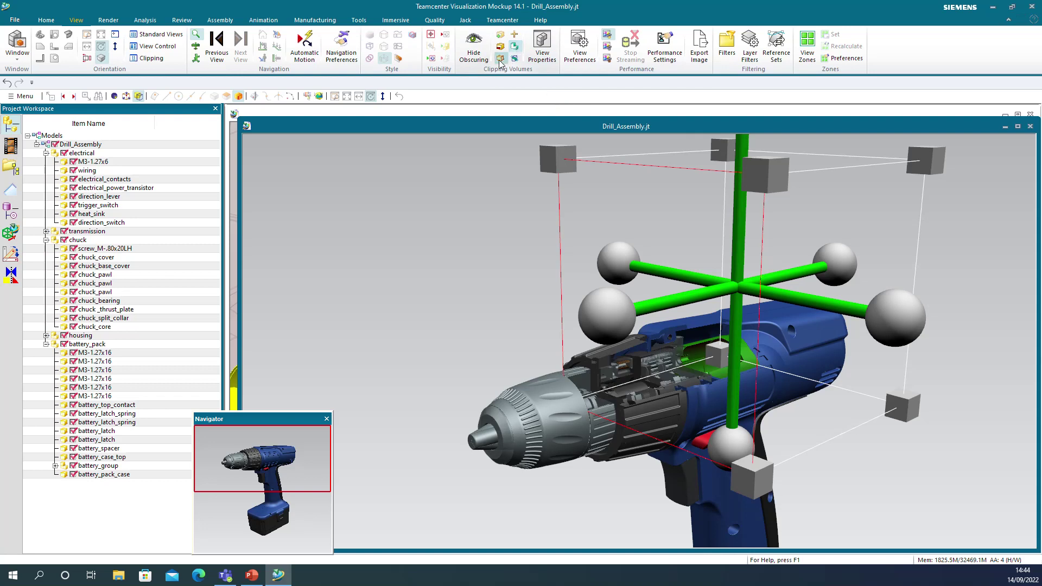
pyautogui.click(499, 61)
pyautogui.moveTo(642, 237); pyautogui.dragTo(608, 261)
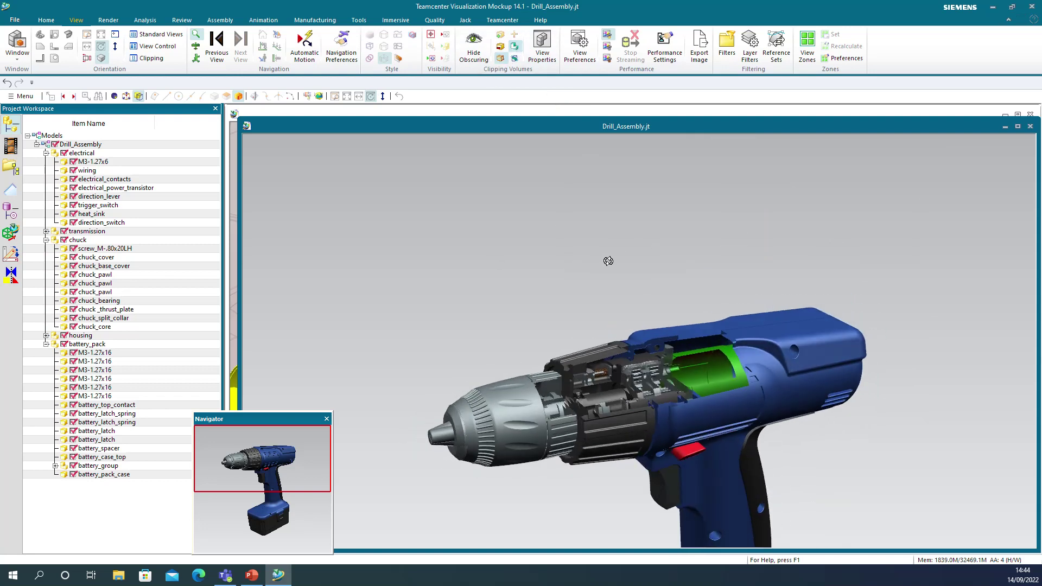
pyautogui.scroll(5, 608, 261)
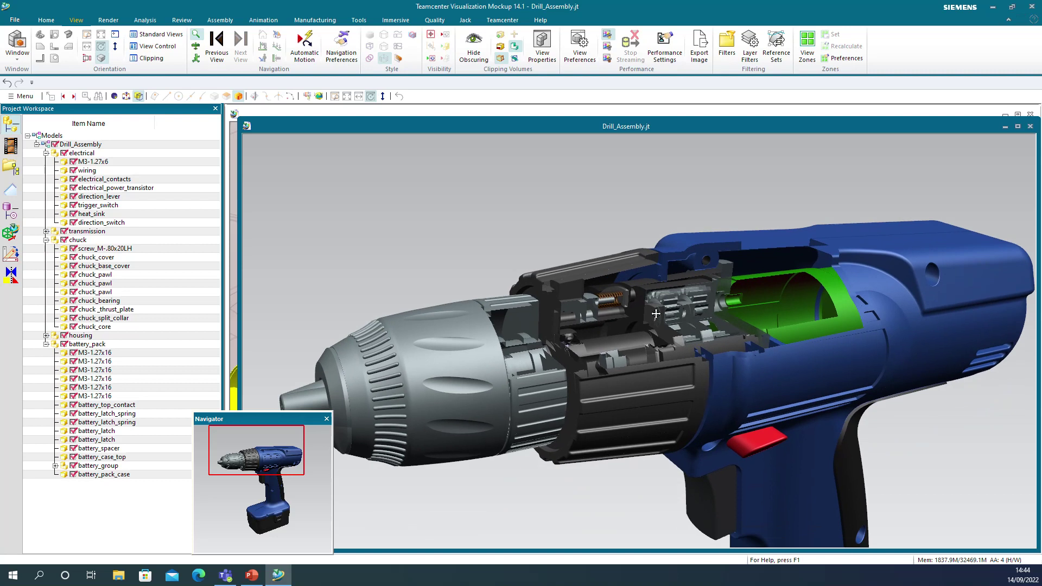
pyautogui.scroll(2, 655, 315)
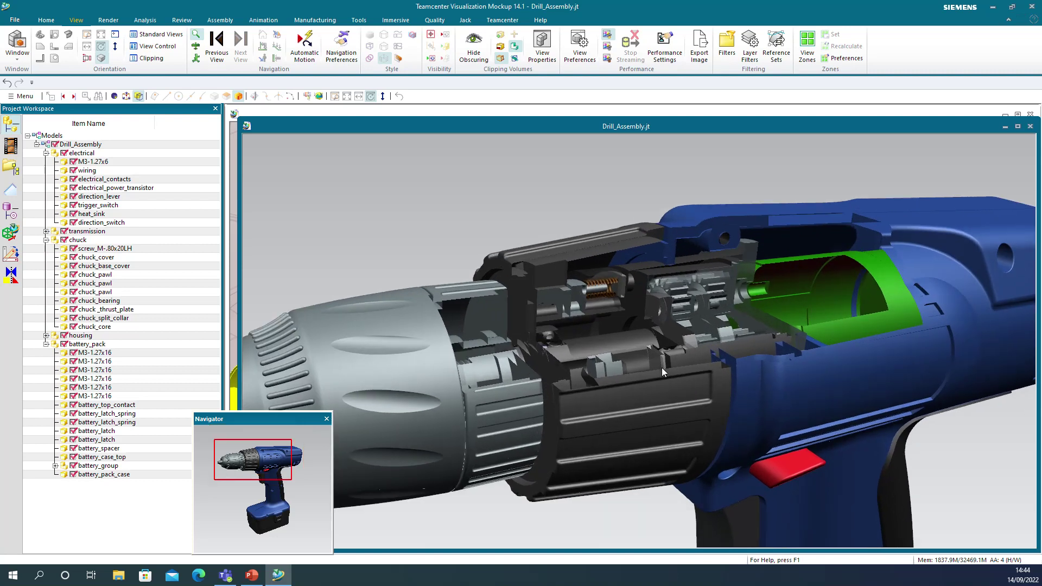
pyautogui.scroll(-3, 662, 372)
pyautogui.moveTo(572, 243); pyautogui.dragTo(598, 252)
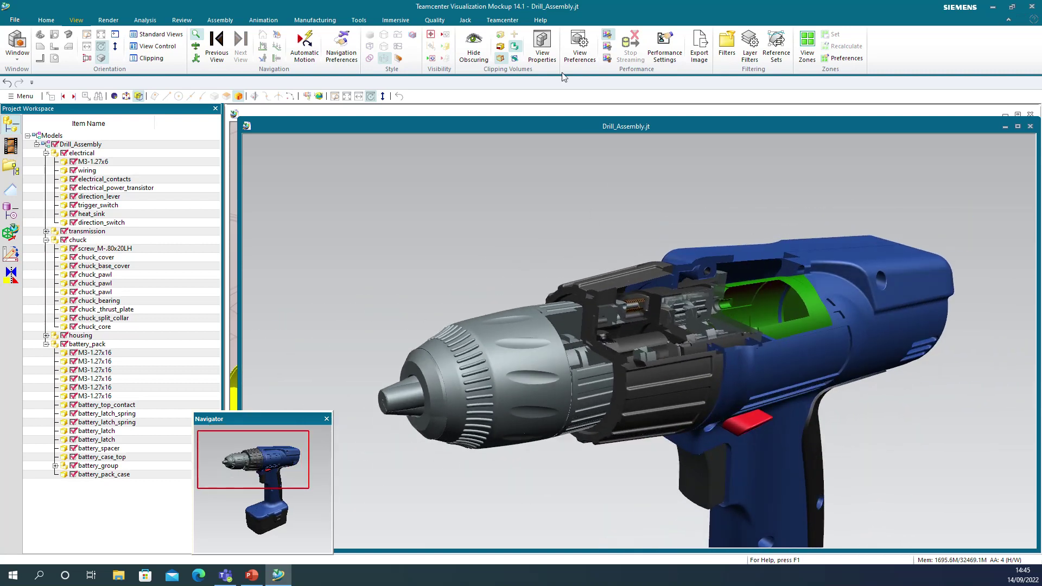
# Show only the drill geometry inside the clipping volume and examine the cut-out section from its inner side
pyautogui.click(515, 58)
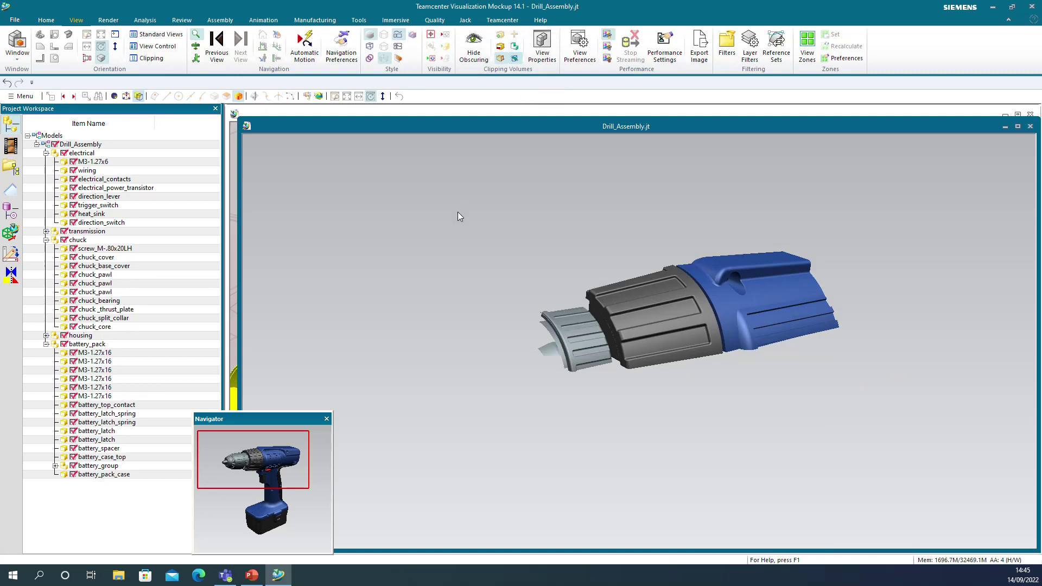
pyautogui.moveTo(460, 217); pyautogui.dragTo(847, 246)
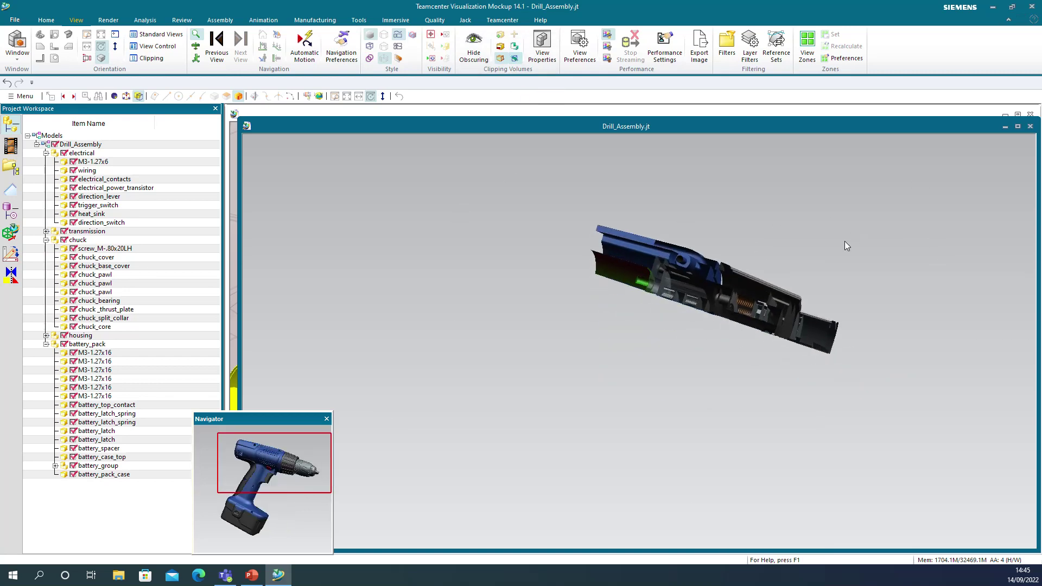
pyautogui.moveTo(847, 246); pyautogui.dragTo(683, 441, button='middle')
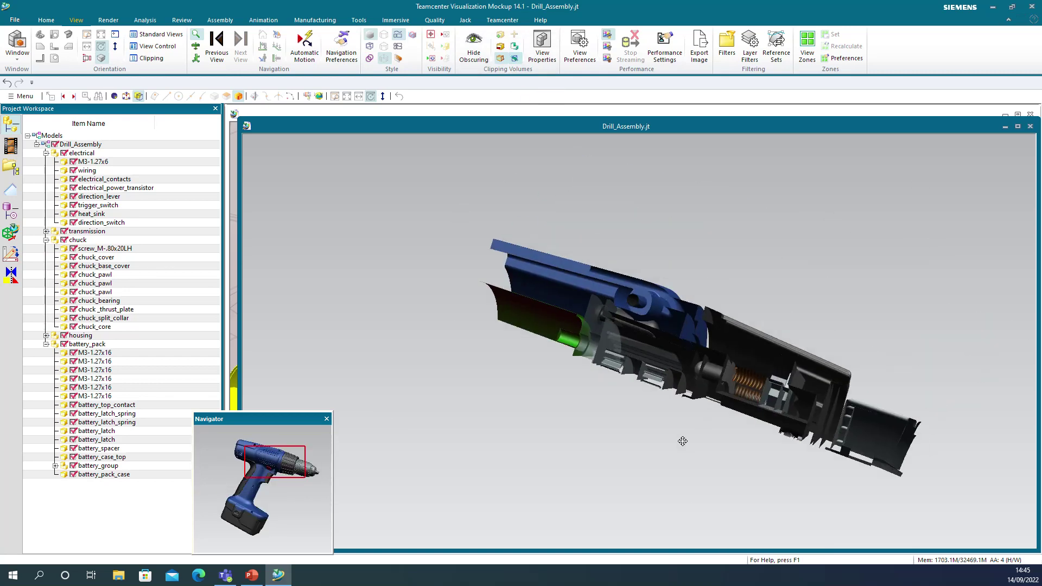
pyautogui.moveTo(790, 295); pyautogui.dragTo(775, 247)
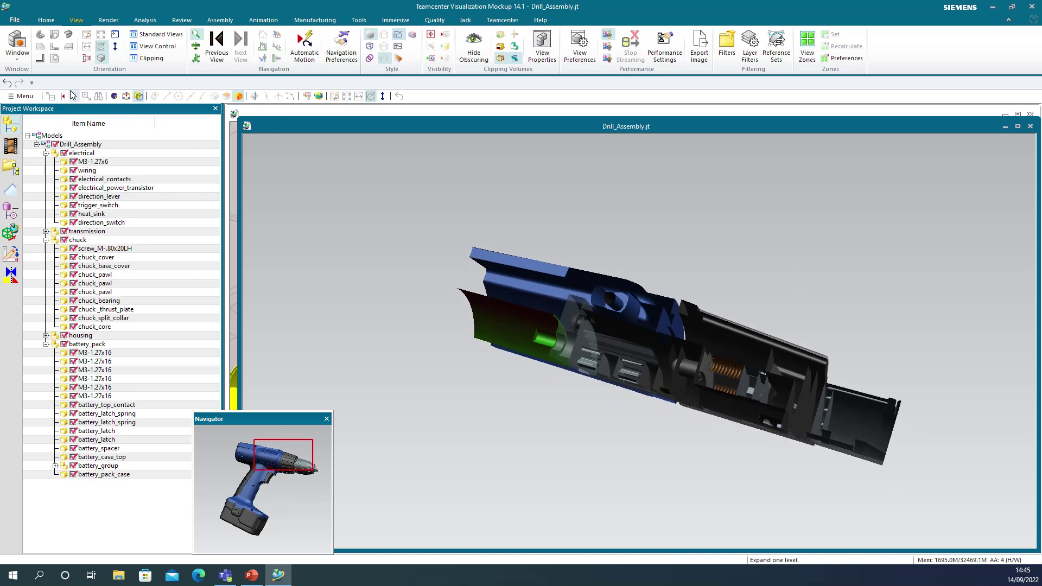
# Activate the 1_PMI_Block.jt window and enlarge it
pyautogui.click(19, 96)
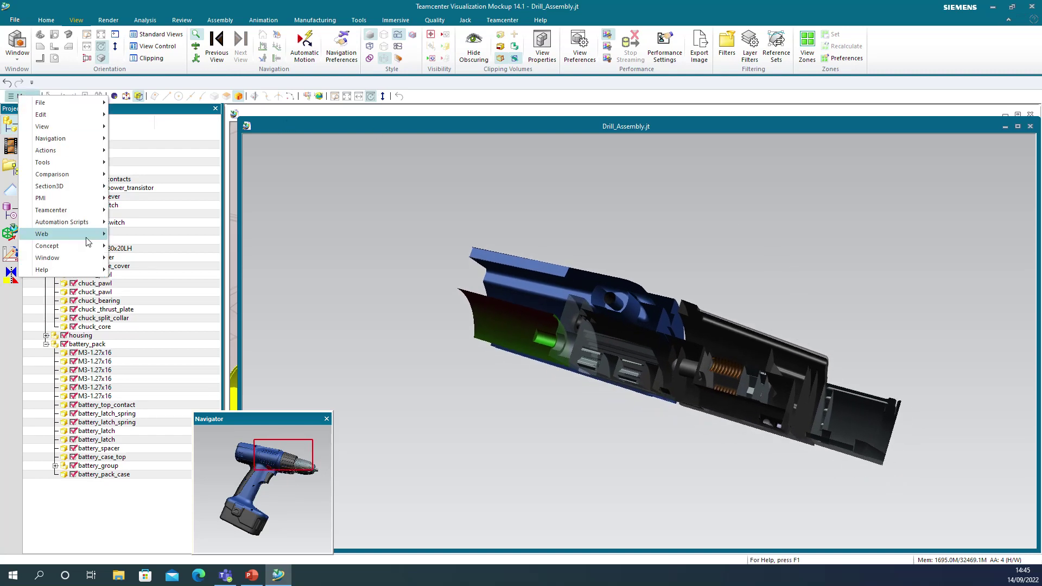
pyautogui.moveTo(65, 258)
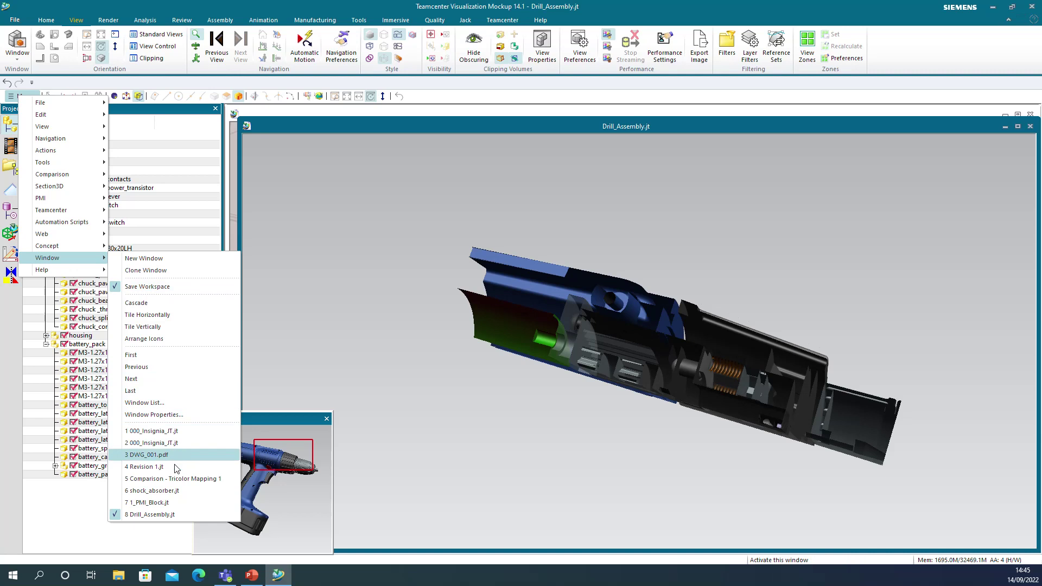
pyautogui.click(161, 502)
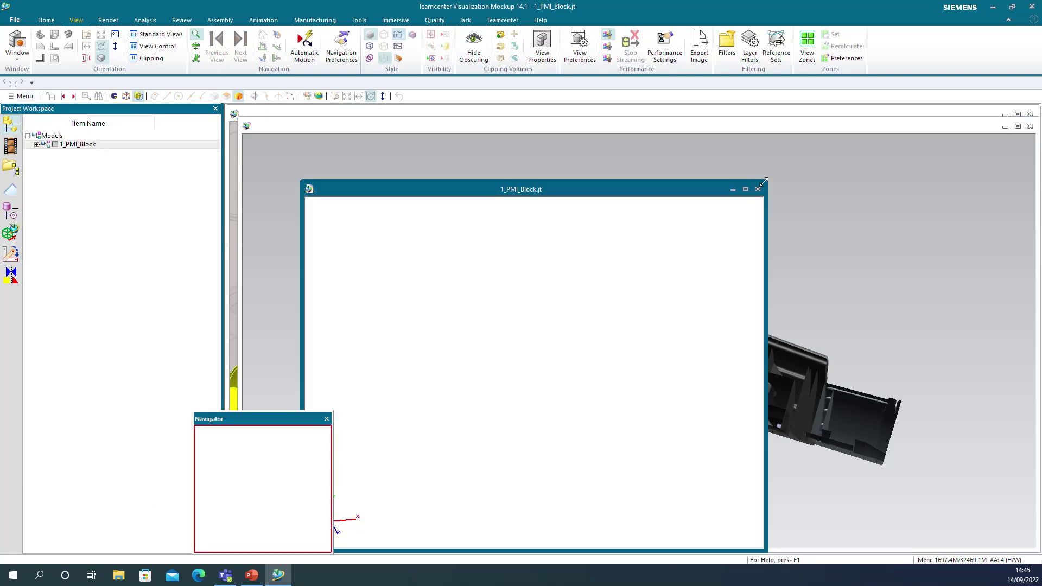
pyautogui.moveTo(766, 181); pyautogui.dragTo(1027, 103)
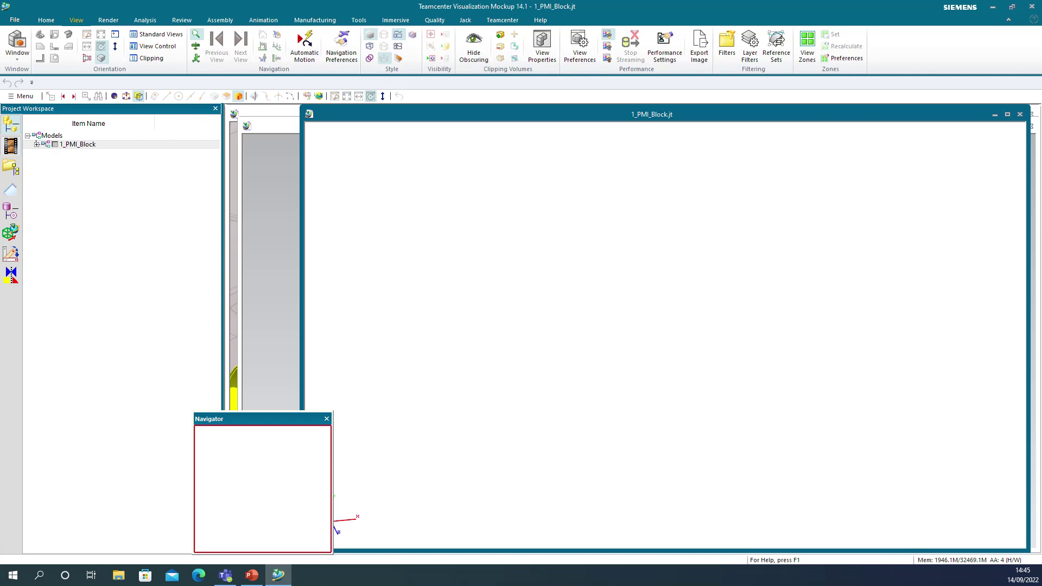
# Apply the saved snapshot of 1_PMI_Block to display the green base and the orange plate
pyautogui.click(10, 145)
pyautogui.click(39, 142)
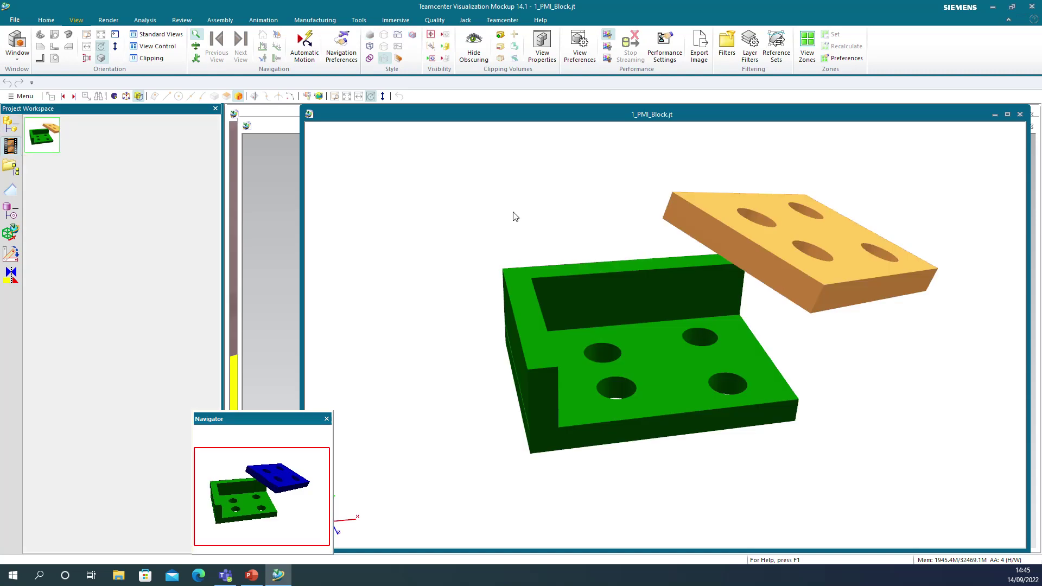
pyautogui.moveTo(574, 201); pyautogui.dragTo(535, 214, button='middle')
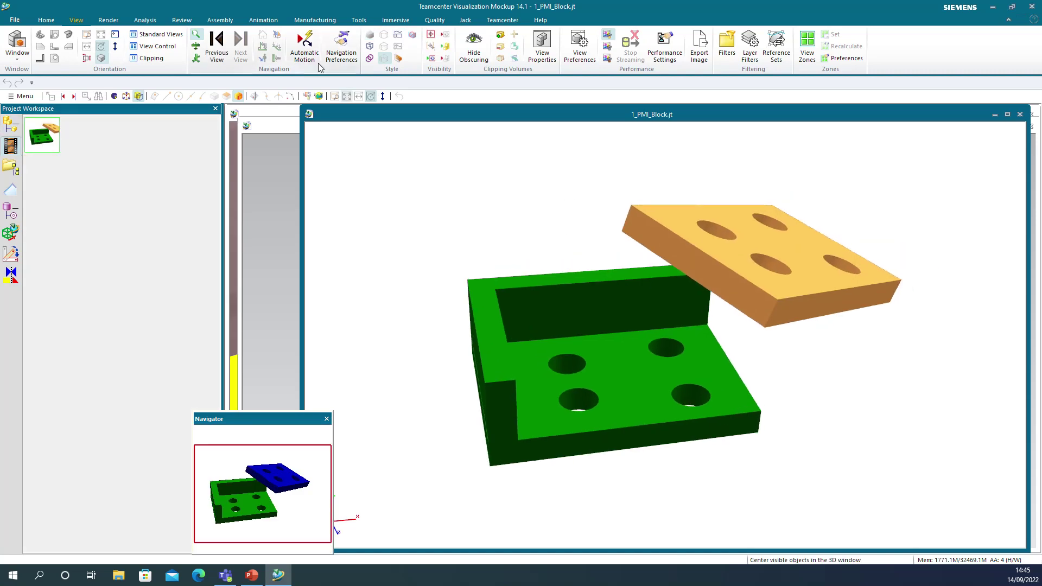
# Enable alignment and set the primary constraint by pairing the orange plate's underside with the green base's pocket floor
pyautogui.click(220, 20)
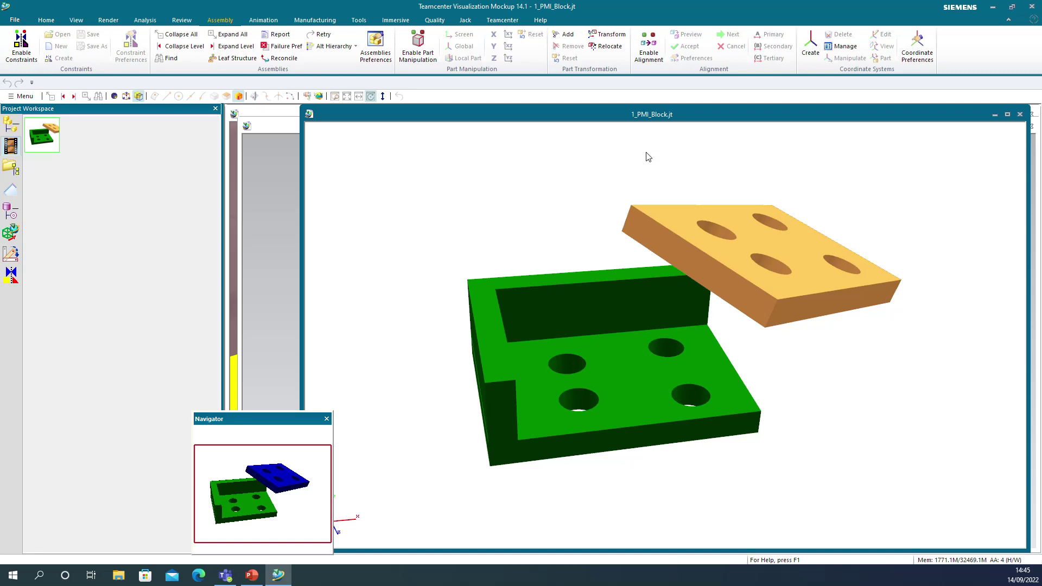
pyautogui.click(648, 49)
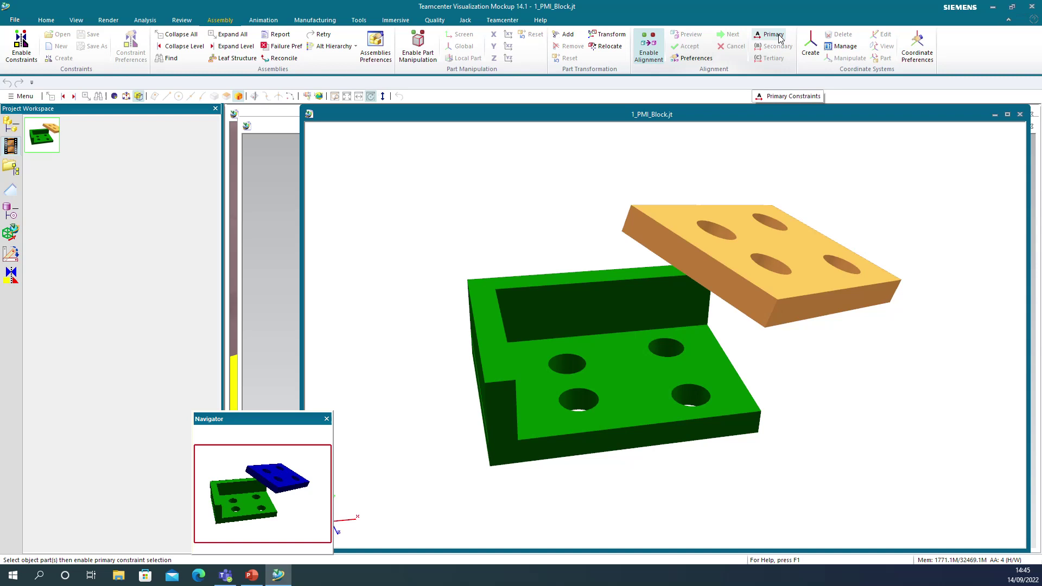
pyautogui.click(779, 37)
pyautogui.moveTo(884, 355); pyautogui.dragTo(802, 277, button='middle')
pyautogui.click(792, 277)
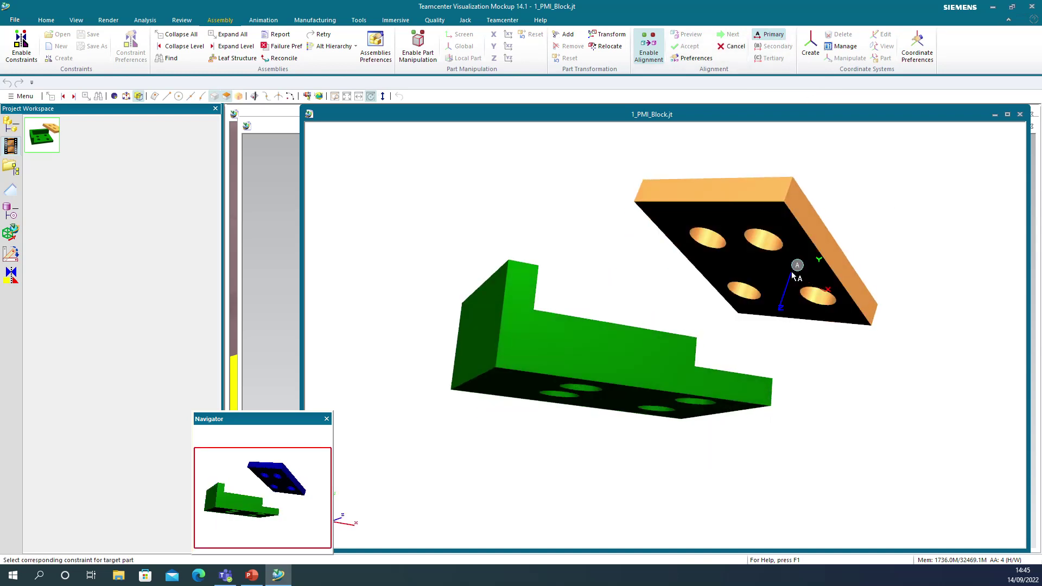
pyautogui.moveTo(617, 274)
pyautogui.mouseDown(button='middle')
pyautogui.moveTo(559, 349)
pyautogui.moveTo(614, 366)
pyautogui.mouseUp(button='middle')
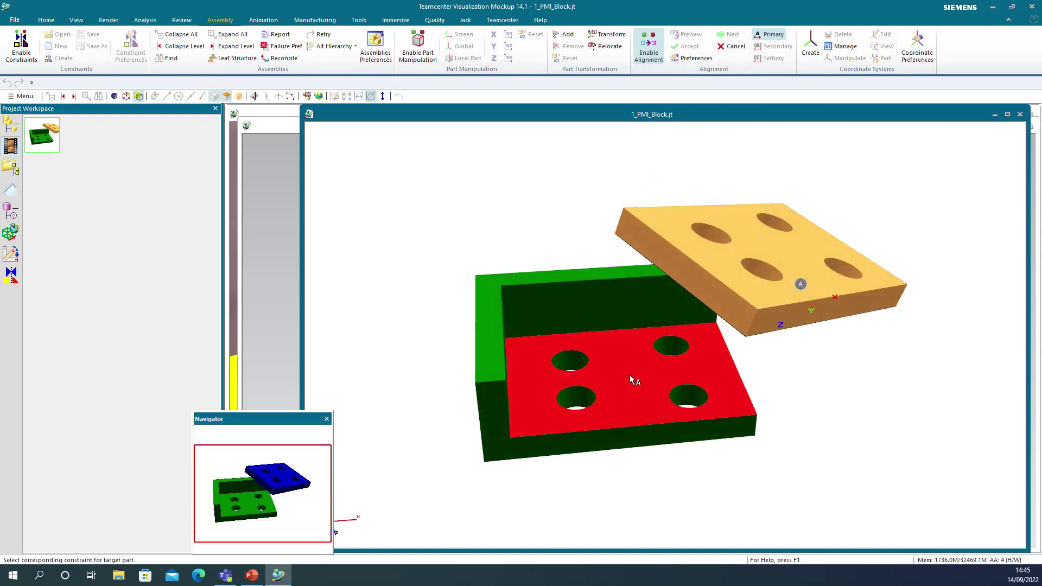
pyautogui.click(630, 376)
# Pair the plate's rear side with the base's long inner wall as secondary constraint, and its end face with the short wall as tertiary
pyautogui.moveTo(558, 226); pyautogui.dragTo(775, 233, button='middle')
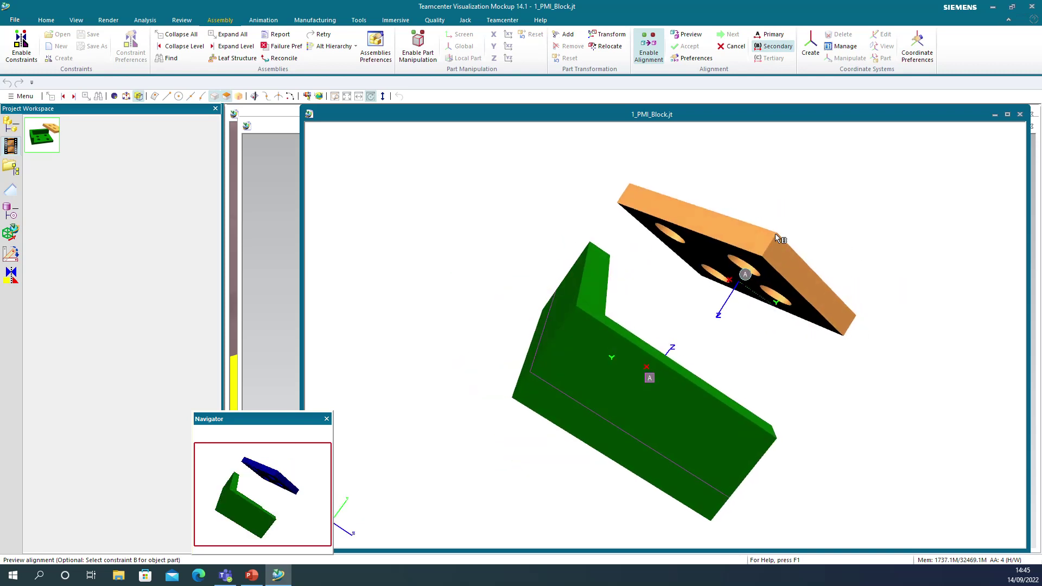
pyautogui.click(744, 233)
pyautogui.moveTo(913, 237); pyautogui.dragTo(604, 254, button='middle')
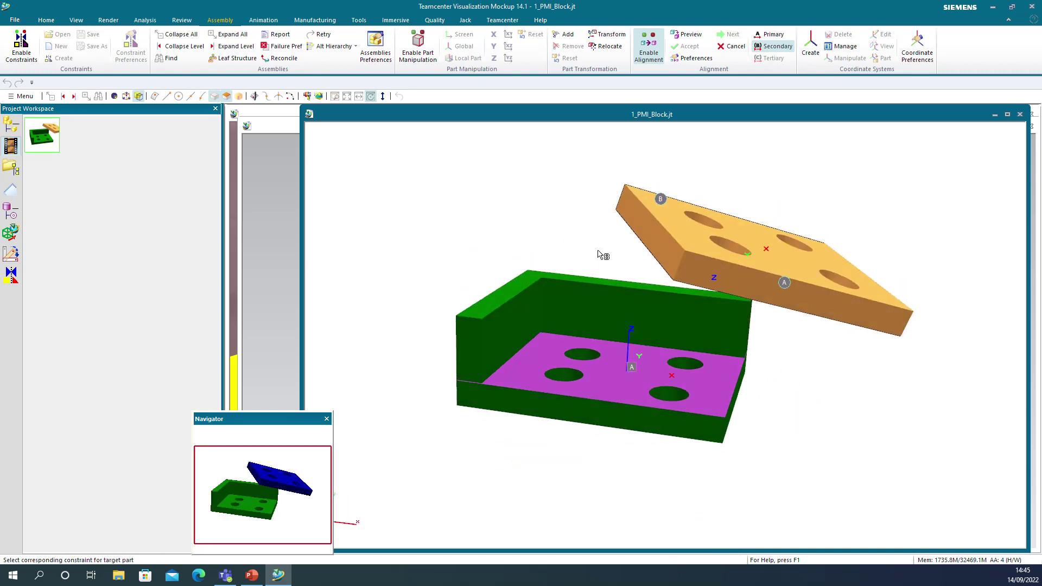
pyautogui.click(617, 308)
pyautogui.click(659, 236)
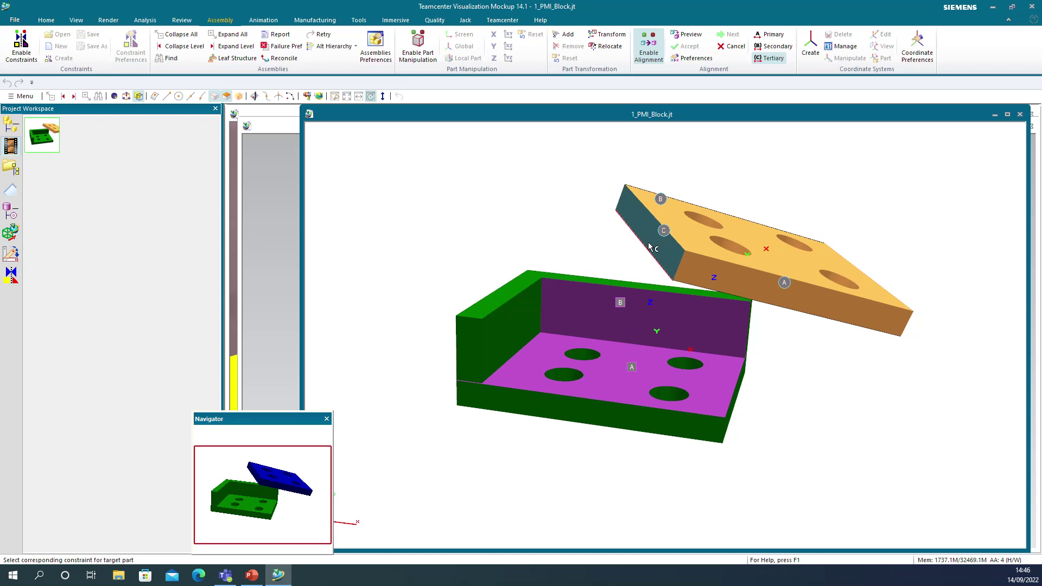
pyautogui.click(507, 328)
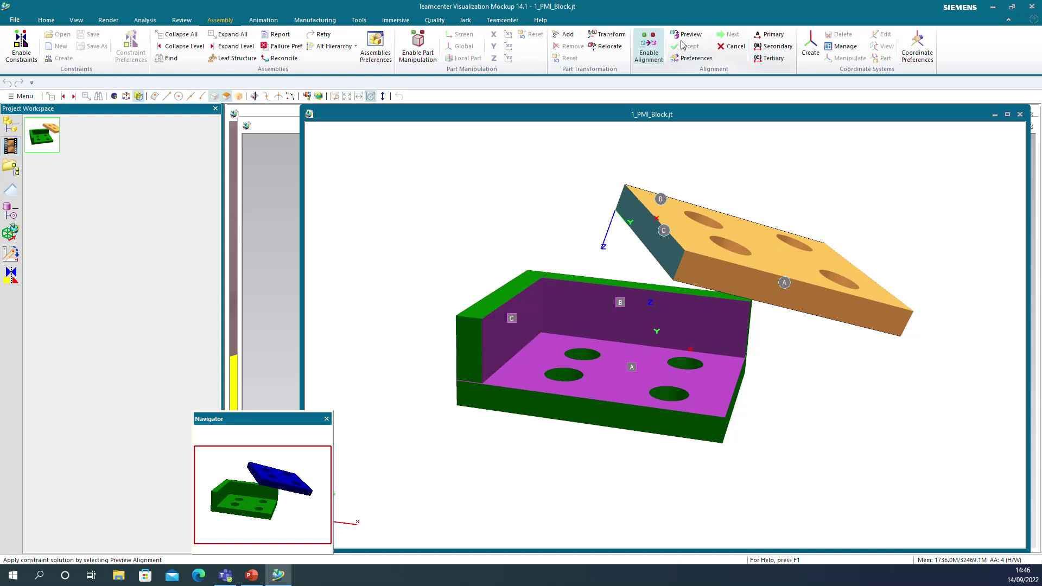
# Preview the alignment of the plate in the green base and accept the solution
pyautogui.click(684, 37)
pyautogui.moveTo(707, 211); pyautogui.dragTo(722, 276, button='middle')
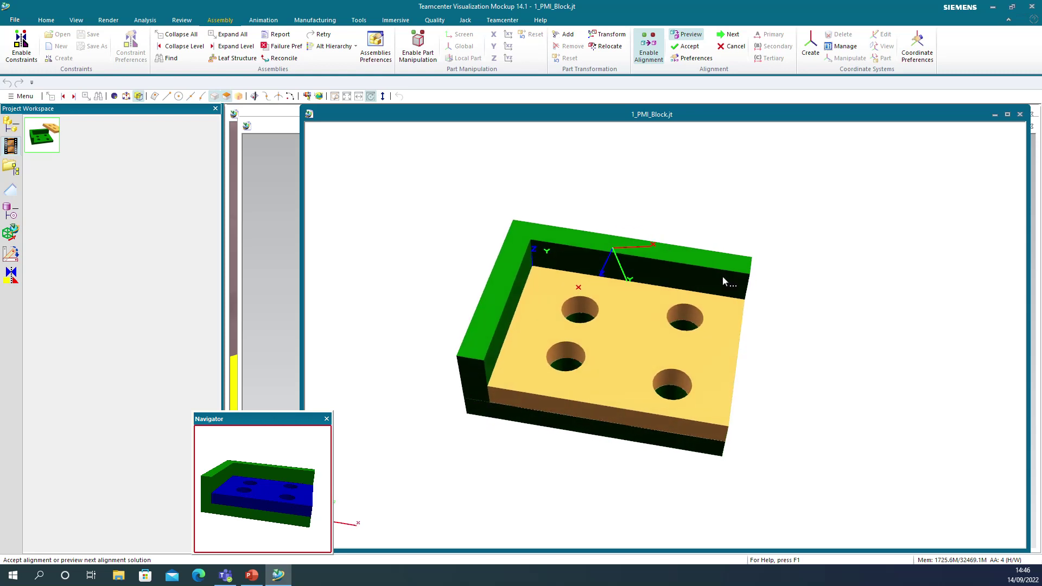
pyautogui.click(696, 48)
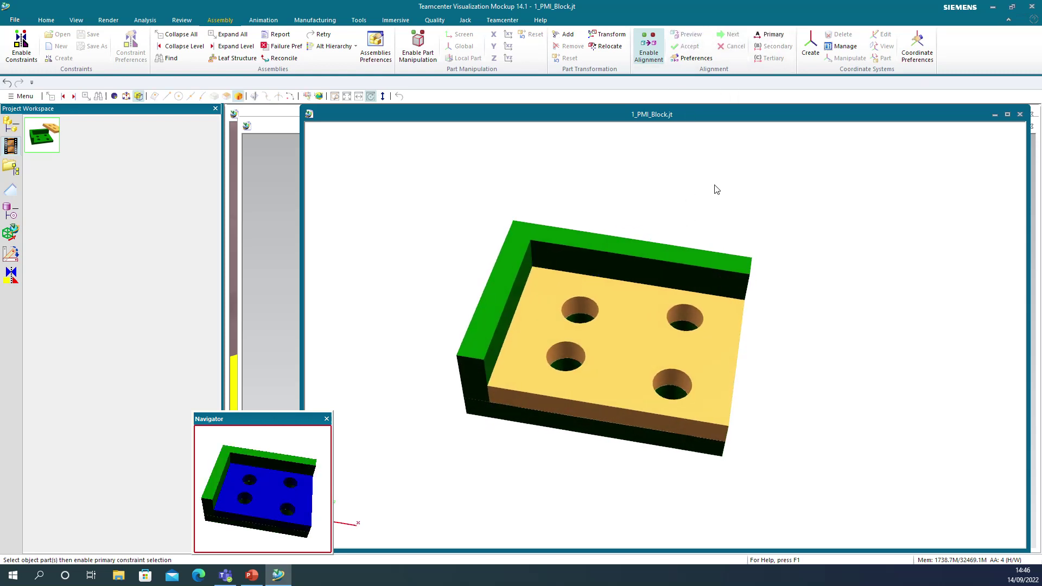